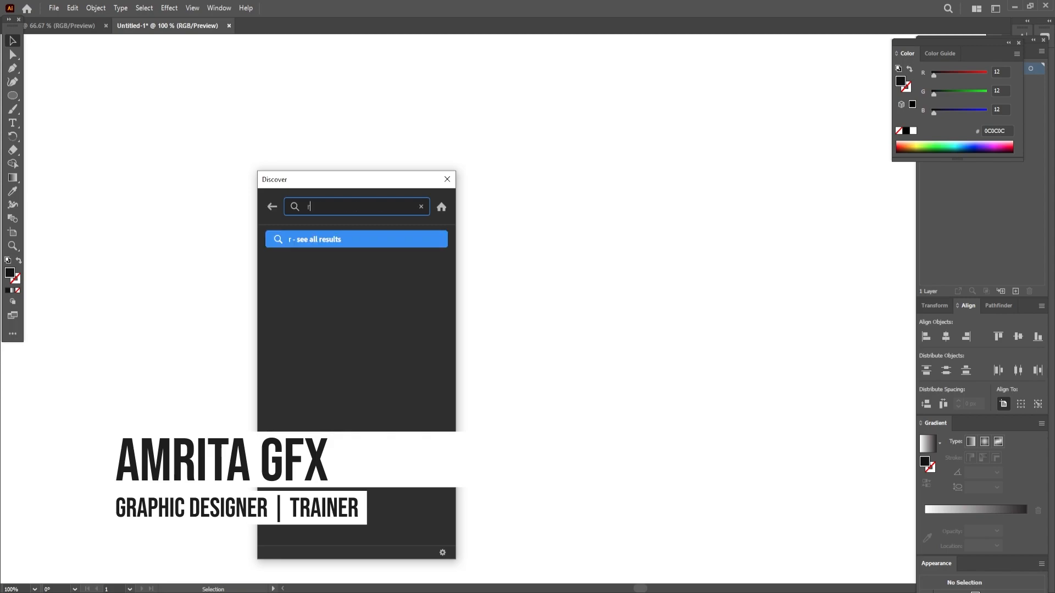
# Find the Rounded Rectangle tool, draw a large rounded square and fill it with orange FF6700.
pyautogui.press('BackSpace')
pyautogui.press('BackSpace')
pyautogui.write('und')
pyautogui.click(355, 299)
pyautogui.moveTo(204, 193); pyautogui.dragTo(374, 354)
pyautogui.doubleClick(10, 290)
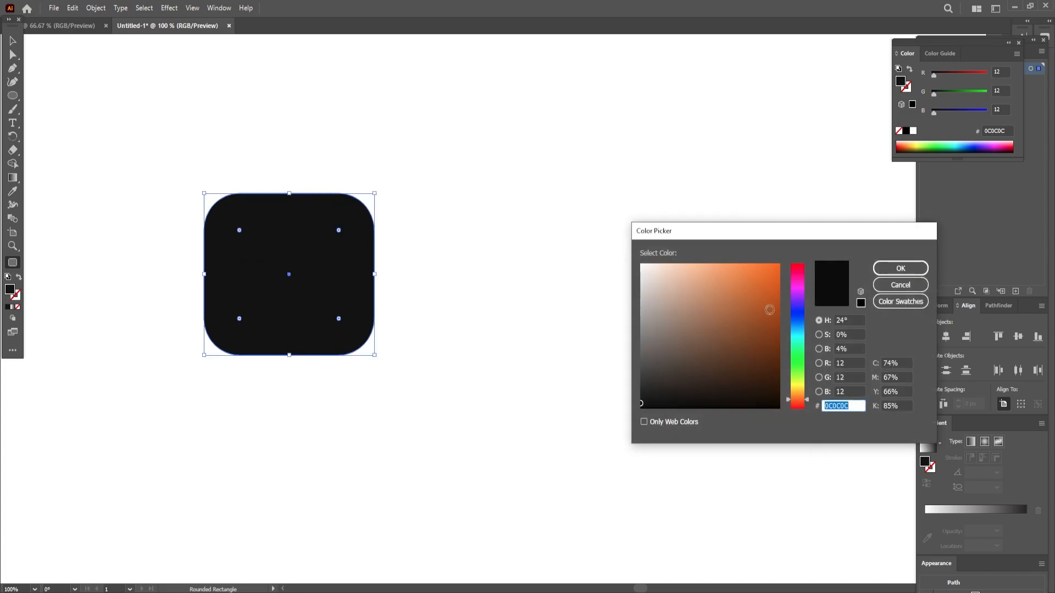
pyautogui.click(899, 270)
# Draw a small circle up and to the right of the rounded square and fill it with black 000000.
pyautogui.click(14, 96)
pyautogui.click(515, 345)
pyautogui.click(552, 322)
pyautogui.moveTo(503, 169); pyautogui.dragTo(532, 197)
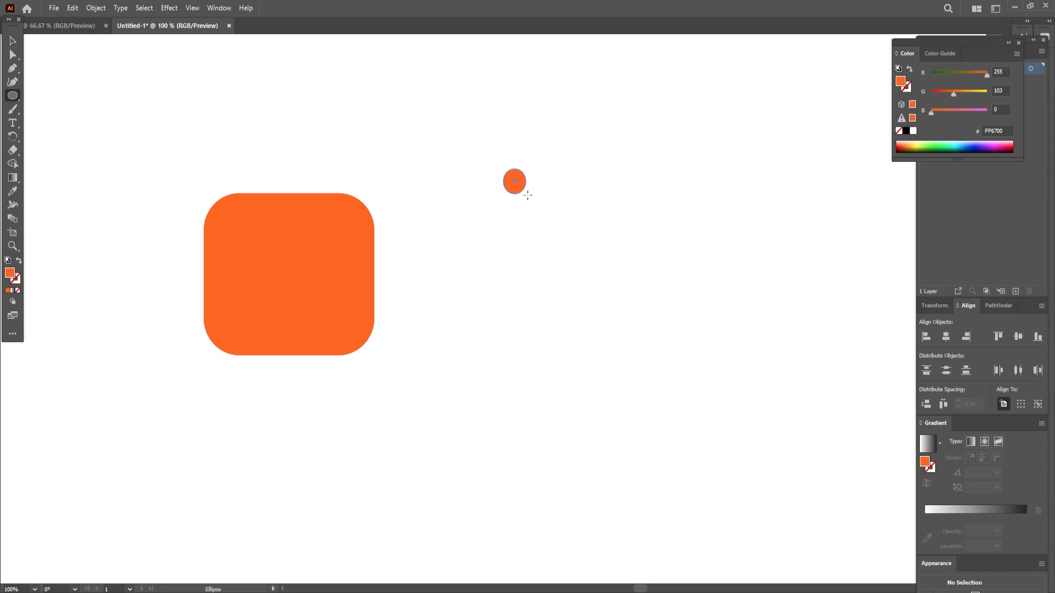
pyautogui.doubleClick(12, 274)
pyautogui.moveTo(656, 382); pyautogui.dragTo(624, 429)
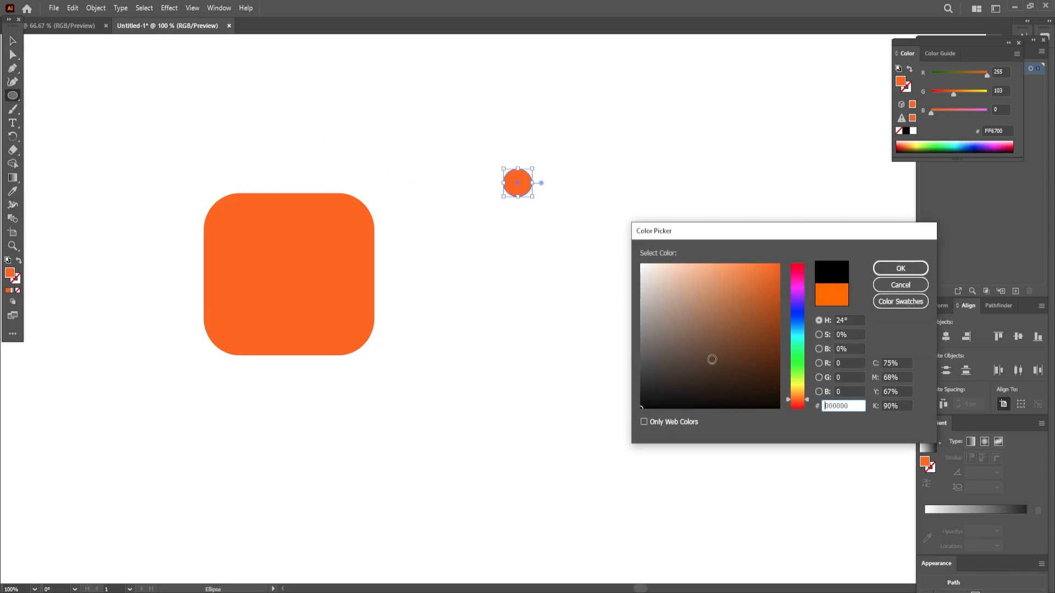
pyautogui.click(899, 270)
# Draw a tall black ellipse at the right of the artboard and a wide rectangle covering its upper half.
pyautogui.moveTo(654, 223); pyautogui.dragTo(701, 346)
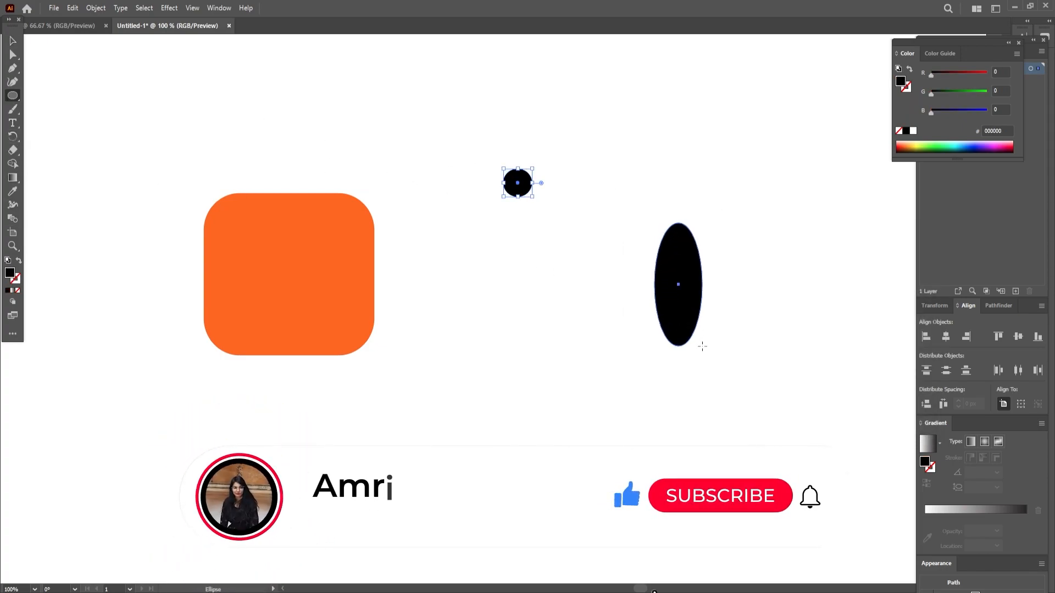
pyautogui.moveTo(587, 207); pyautogui.dragTo(800, 276)
pyautogui.hotkey('ctrl', 'z')
pyautogui.rightClick(12, 95)
pyautogui.click(60, 96)
pyautogui.moveTo(587, 193); pyautogui.dragTo(766, 281)
# Select the rectangle together with the tall ellipse and bring up the Pathfinder operations.
pyautogui.click(13, 43)
pyautogui.keyDown('shift'); pyautogui.click(677, 328); pyautogui.keyUp('shift')
pyautogui.click(995, 306)
# Try the Minus Front and Unite shape modes on the overlapping ellipse and rectangle.
pyautogui.click(947, 336)
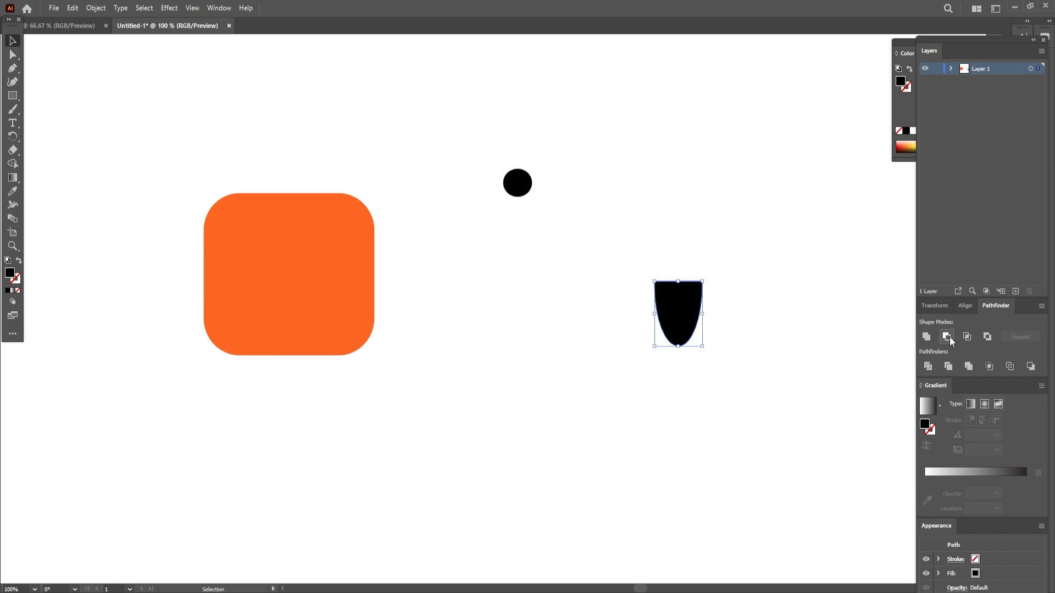
pyautogui.hotkey('ctrl', 'z')
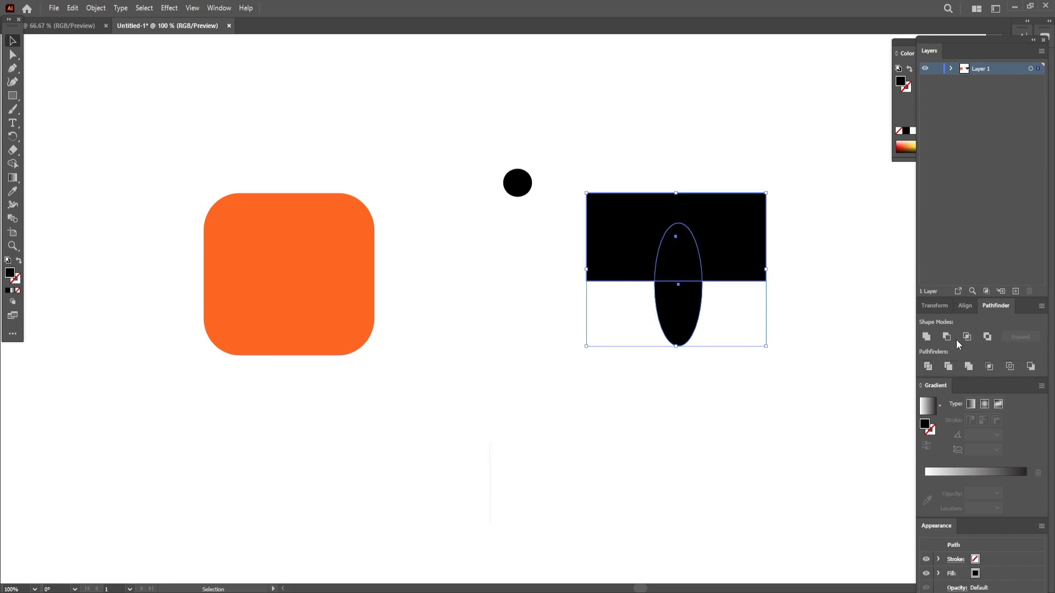
pyautogui.click(946, 336)
pyautogui.hotkey('ctrl', 'z')
pyautogui.click(926, 336)
pyautogui.hotkey('ctrl', 'z')
# Crop the overlapping shapes to the ellipse's upper half and duplicate the resulting black dome to the lower left.
pyautogui.click(992, 368)
pyautogui.click(621, 167)
pyautogui.moveTo(674, 263); pyautogui.dragTo(571, 367)
pyautogui.click(606, 357)
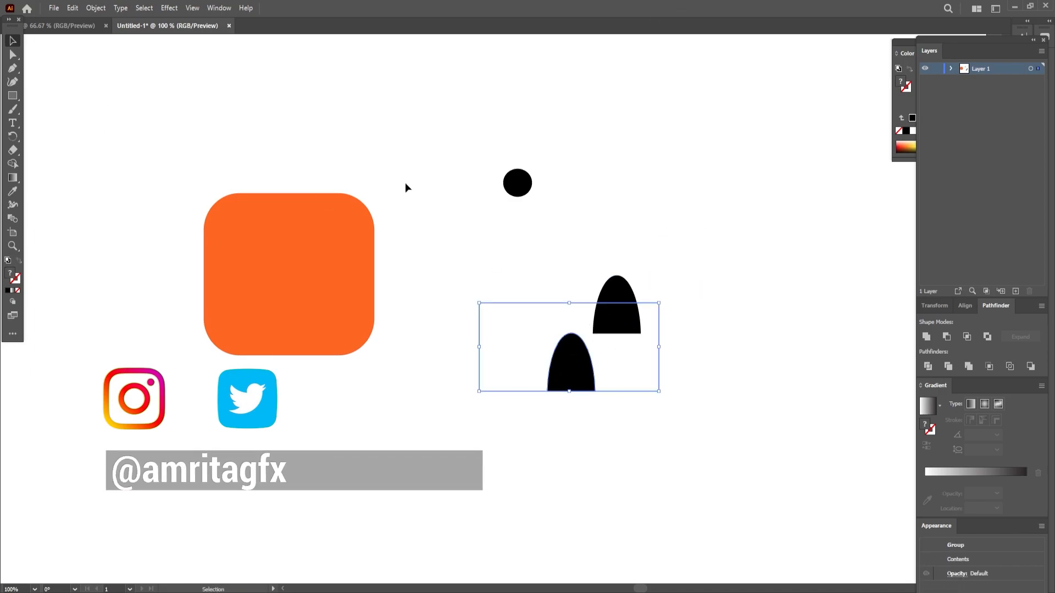
# Try to recolor the dome copy with the rounded square's orange and combine its shapes with Pathfinder modes.
pyautogui.click(13, 192)
pyautogui.click(236, 252)
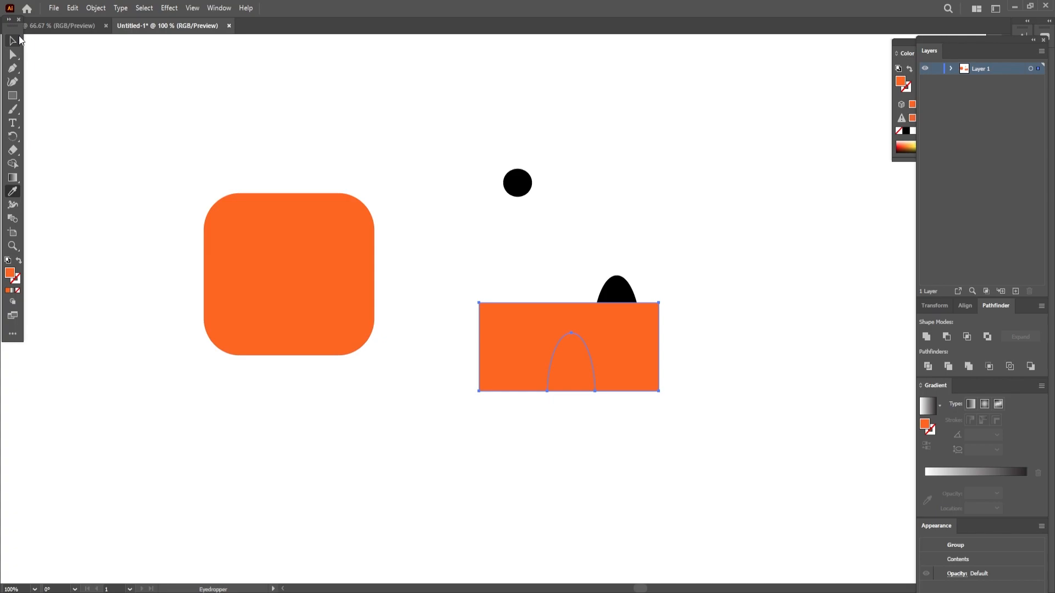
pyautogui.click(947, 337)
pyautogui.hotkey('ctrl', 'z')
pyautogui.click(965, 337)
pyautogui.click(617, 317)
pyautogui.click(987, 337)
pyautogui.press('v')
pyautogui.hotkey('ctrl', 'z')
pyautogui.hotkey('ctrl', 'z')
# Move the dome copy to the left of the other dome, isolate its path and fill it with the rounded square's orange.
pyautogui.click(537, 422)
pyautogui.moveTo(563, 365); pyautogui.dragTo(501, 311)
pyautogui.click(530, 353)
pyautogui.click(611, 318)
pyautogui.doubleClick(498, 331)
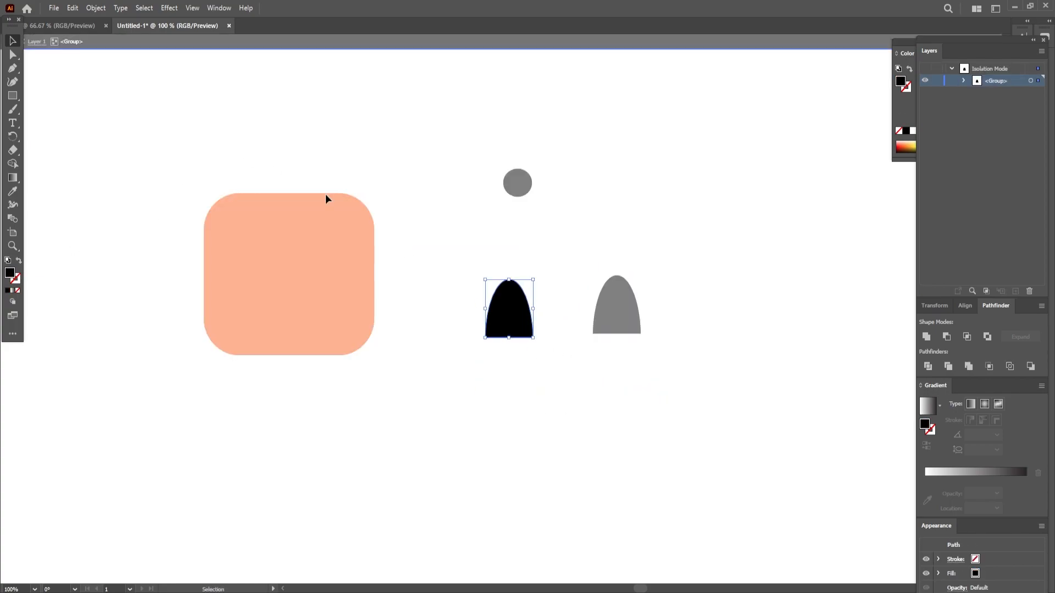
pyautogui.press('Escape')
pyautogui.press('i')
pyautogui.click(337, 228)
pyautogui.press('v')
# Place the enlarged orange dome over the black dome and send it backward in the stacking order.
pyautogui.moveTo(512, 301); pyautogui.dragTo(617, 283)
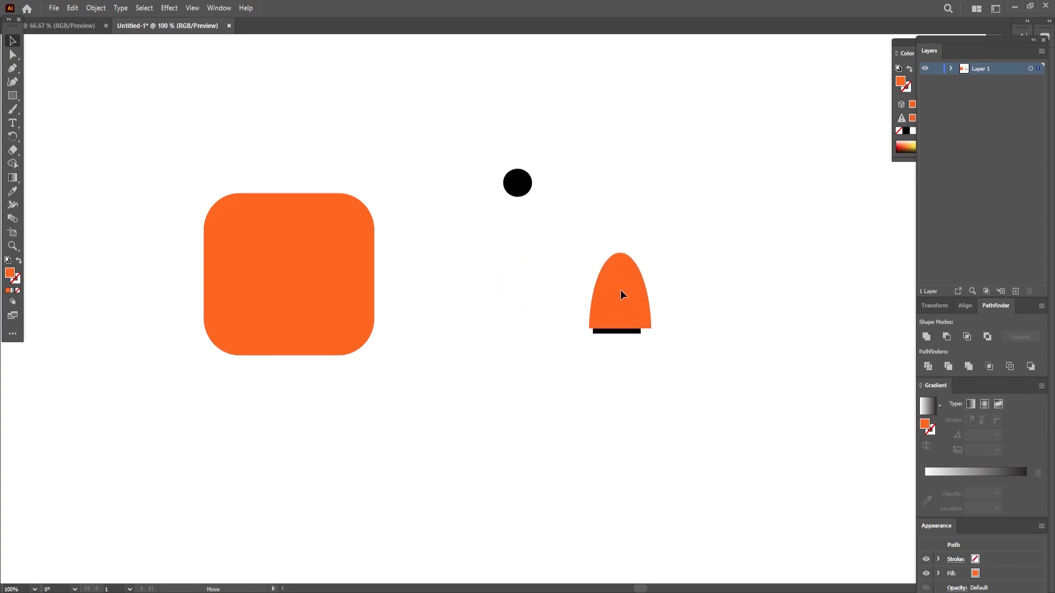
pyautogui.rightClick(615, 299)
pyautogui.moveTo(660, 506)
pyautogui.click(764, 543)
pyautogui.rightClick(624, 330)
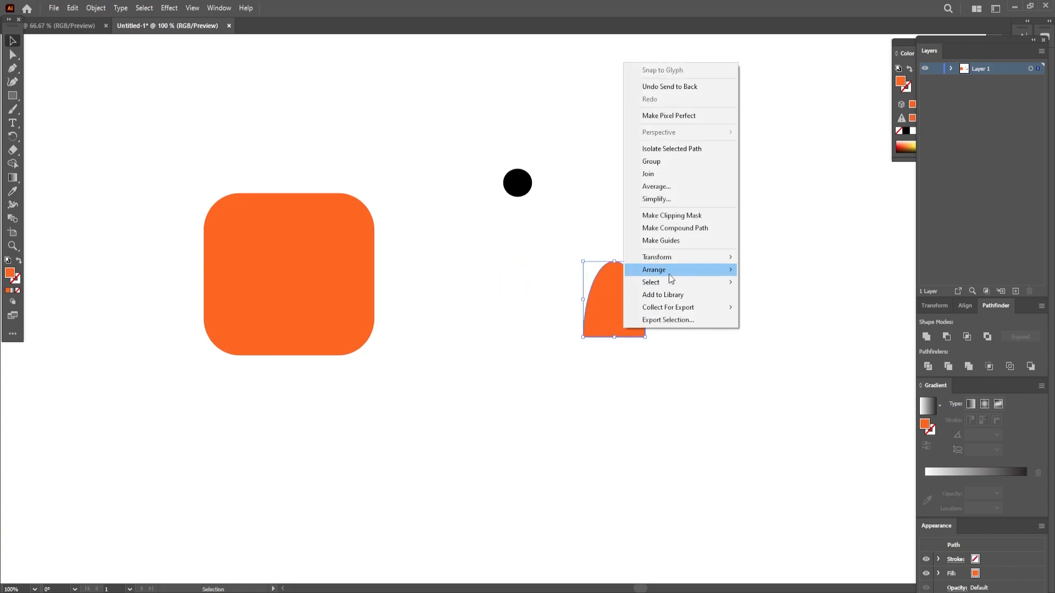
pyautogui.moveTo(719, 270)
pyautogui.click(785, 297)
# Reposition the orange dome to surround the black dome and bring the black dome to the front.
pyautogui.moveTo(595, 313); pyautogui.dragTo(542, 349)
pyautogui.click(577, 346)
pyautogui.rightClick(579, 340)
pyautogui.moveTo(604, 482)
pyautogui.click(720, 481)
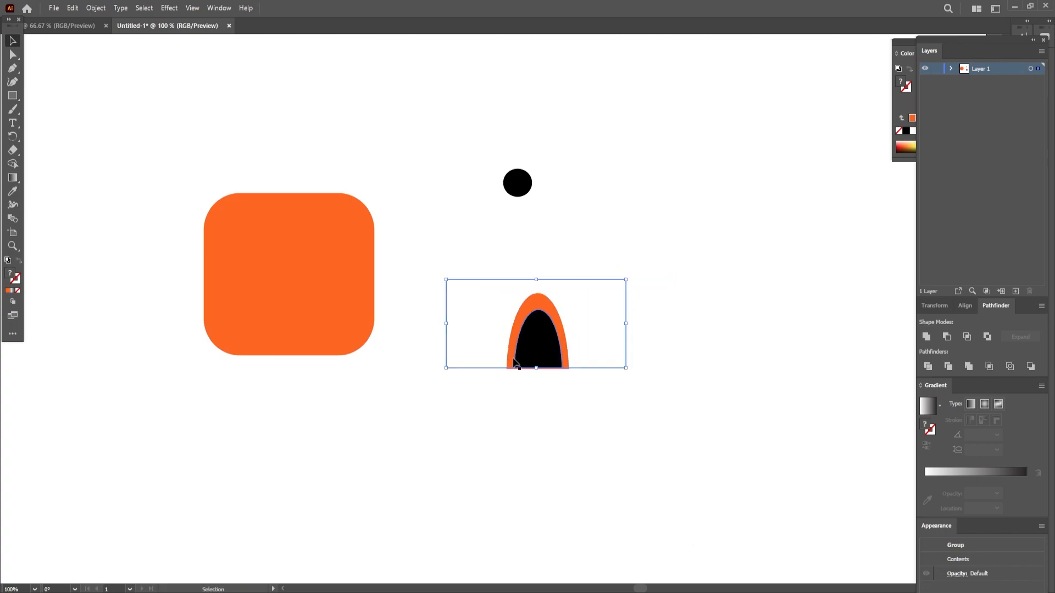
# Narrow the black dome slightly and center it at the base of the orange dome.
pyautogui.moveTo(445, 324); pyautogui.dragTo(467, 324)
pyautogui.moveTo(560, 357); pyautogui.dragTo(549, 355)
pyautogui.click(500, 266)
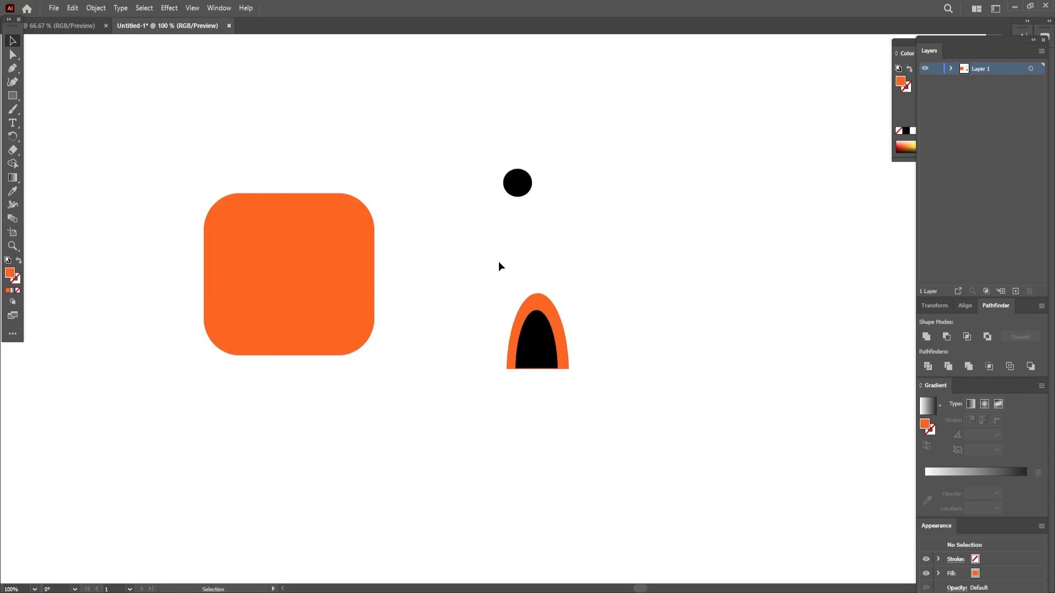
# Draw a small upright rectangle at the upper right, fill it with the circle's black and round its lower corners.
pyautogui.click(12, 95)
pyautogui.moveTo(645, 203)
pyautogui.mouseDown()
pyautogui.moveTo(669, 249)
pyautogui.moveTo(654, 231)
pyautogui.mouseUp()
pyautogui.click(12, 191)
pyautogui.click(517, 183)
pyautogui.click(12, 53)
pyautogui.hotkey('ctrl', 'z')
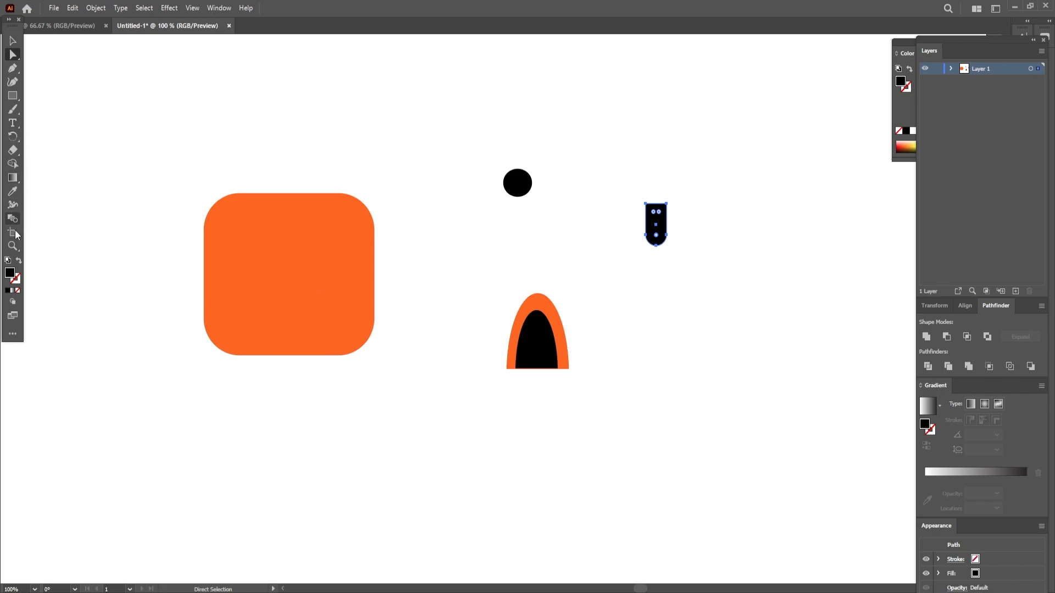
# Draw a wide ellipse to the right of the domes and fill it with bright pink.
pyautogui.click(13, 95)
pyautogui.click(52, 106)
pyautogui.moveTo(607, 317); pyautogui.dragTo(672, 350)
pyautogui.doubleClick(10, 274)
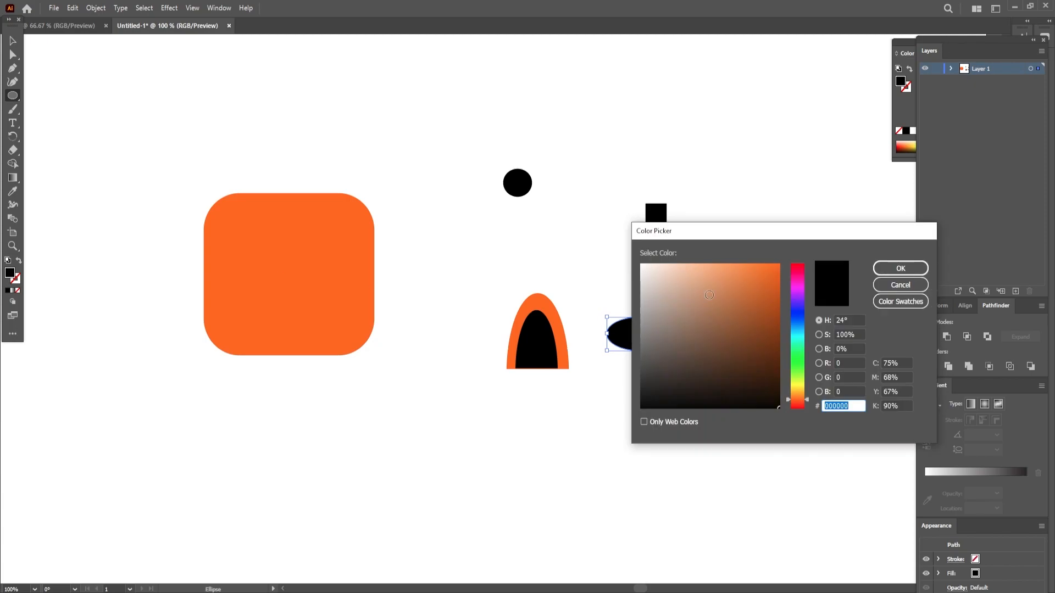
pyautogui.click(735, 315)
pyautogui.moveTo(800, 369); pyautogui.dragTo(802, 281)
pyautogui.click(769, 274)
pyautogui.click(900, 268)
pyautogui.click(13, 41)
pyautogui.click(588, 329)
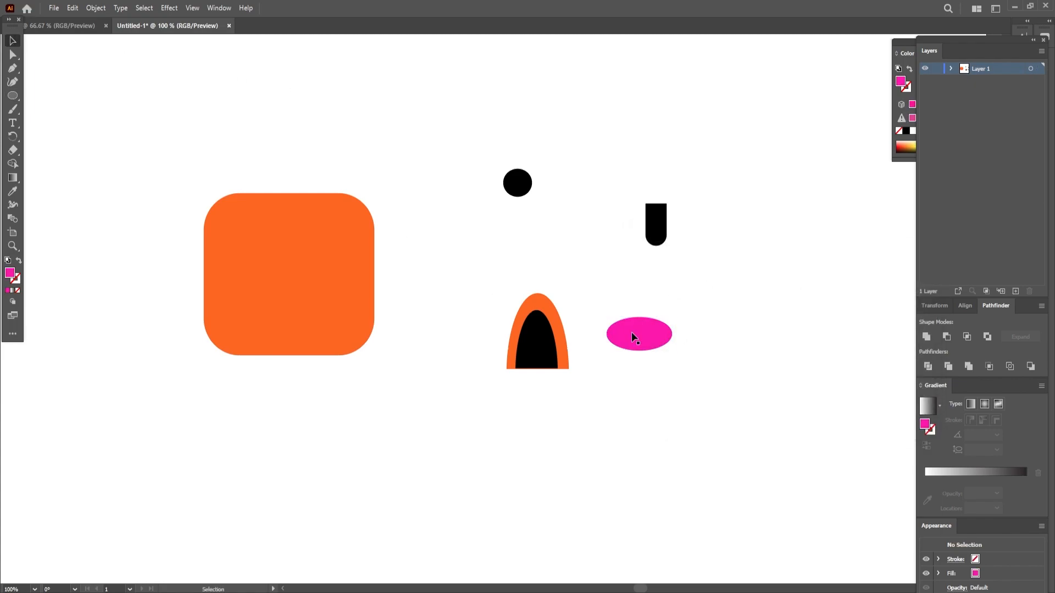
# Apply the 3D Inflate effect to the orange rounded square with 108 px depth and 36% volume.
pyautogui.moveTo(167, 165); pyautogui.dragTo(384, 364)
pyautogui.click(219, 8)
pyautogui.click(324, 113)
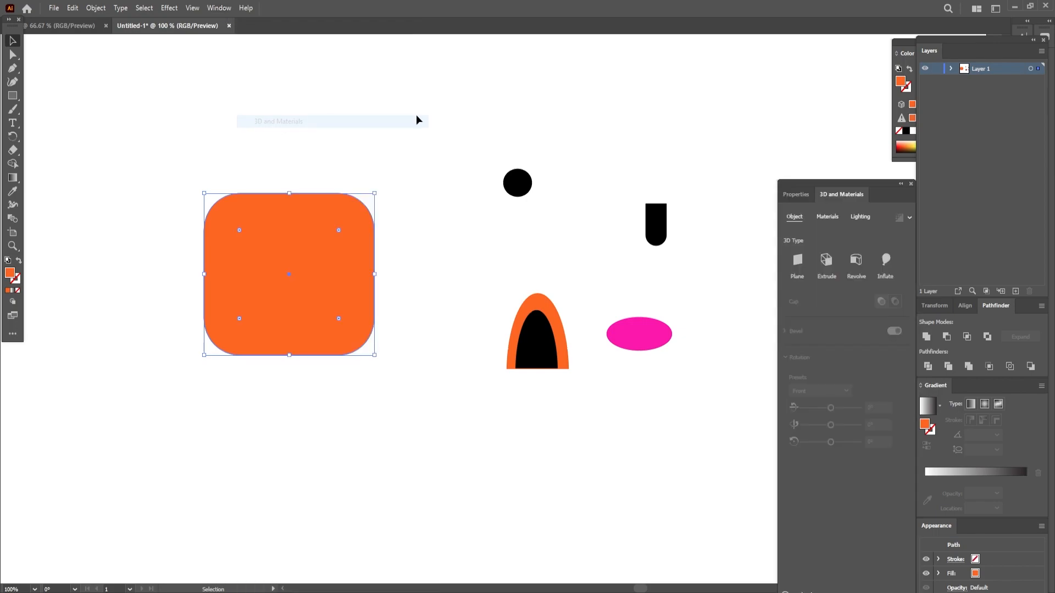
pyautogui.click(885, 260)
pyautogui.moveTo(858, 337); pyautogui.dragTo(815, 338)
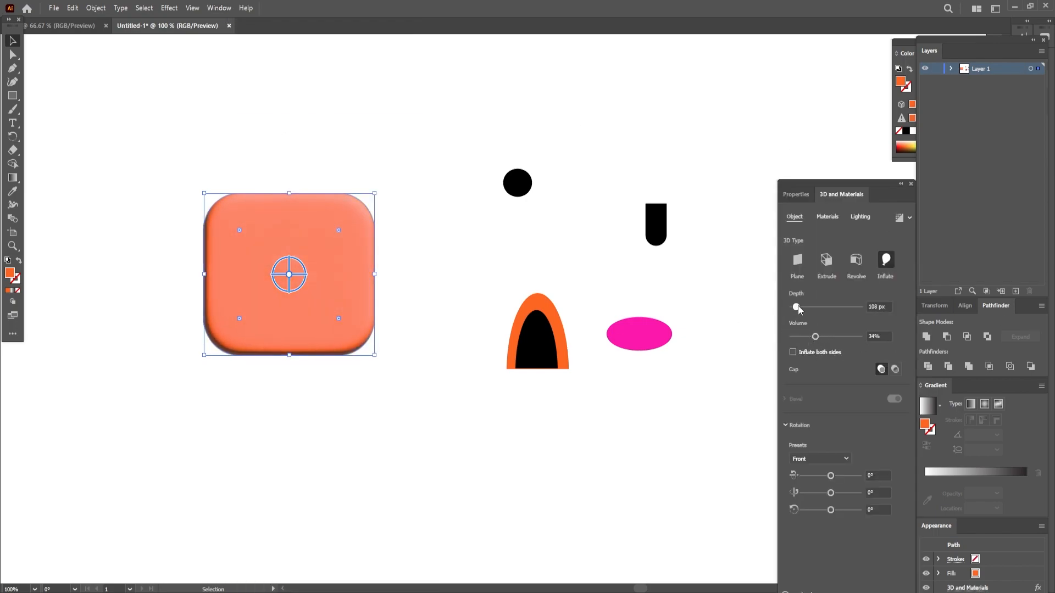
pyautogui.click(816, 337)
# Rotate the inflated square with the Isometric Left preset and inflate it on both sides.
pyautogui.click(819, 459)
pyautogui.click(813, 412)
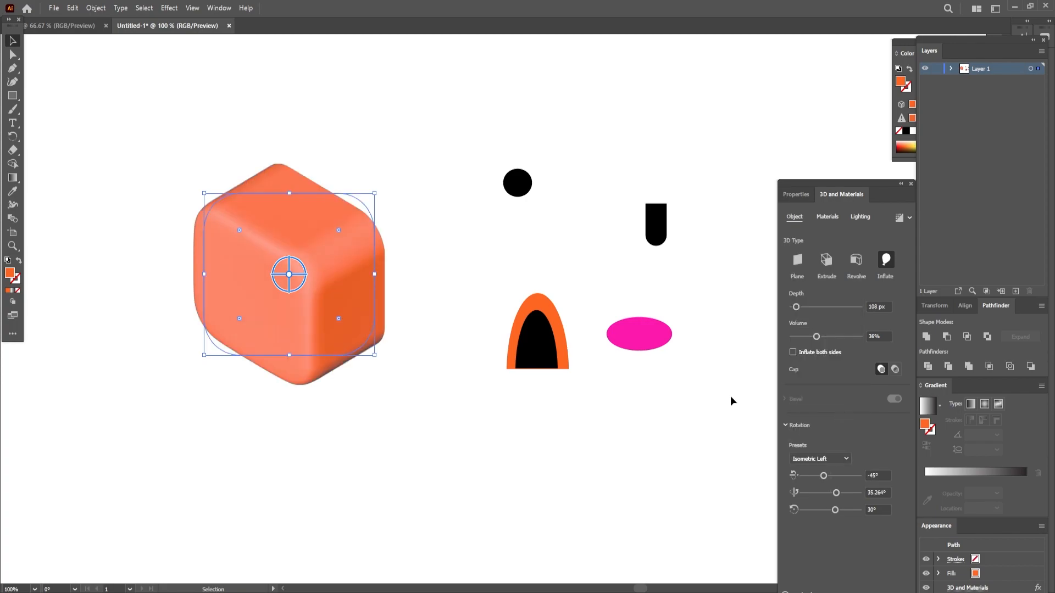
pyautogui.click(793, 352)
# Turn on ray-traced rendering for the cube and set its default material to 0.47 roughness and about 0.22 metallic.
pyautogui.click(824, 217)
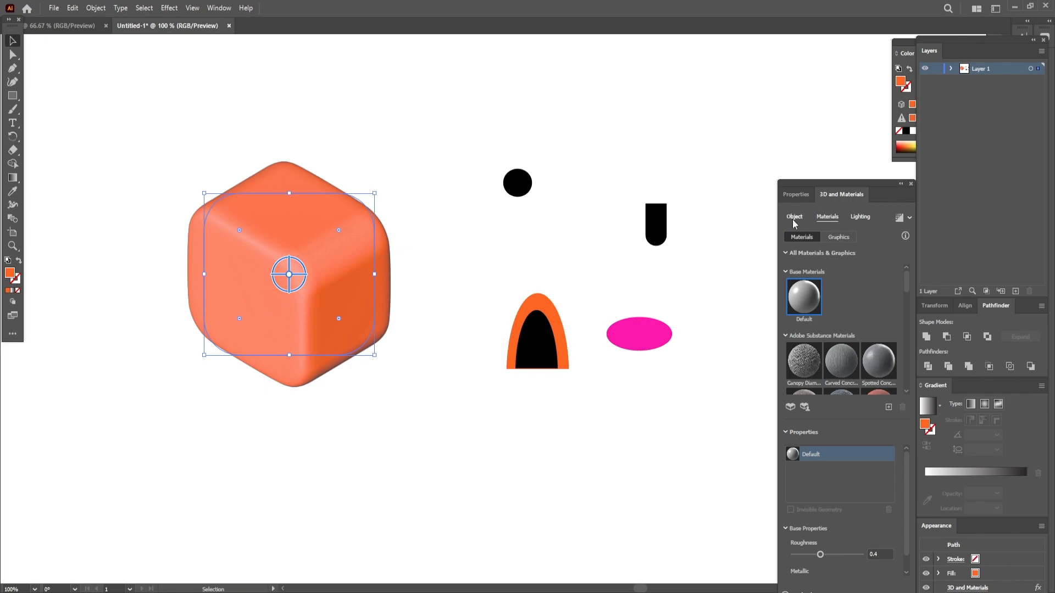
pyautogui.click(794, 217)
pyautogui.click(819, 218)
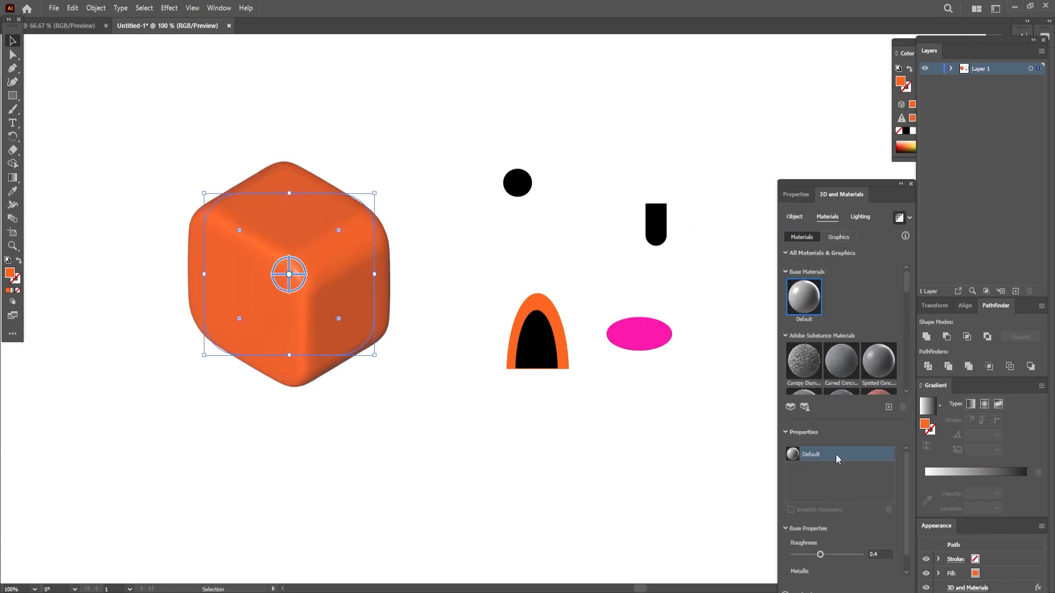
pyautogui.moveTo(829, 532); pyautogui.dragTo(825, 535)
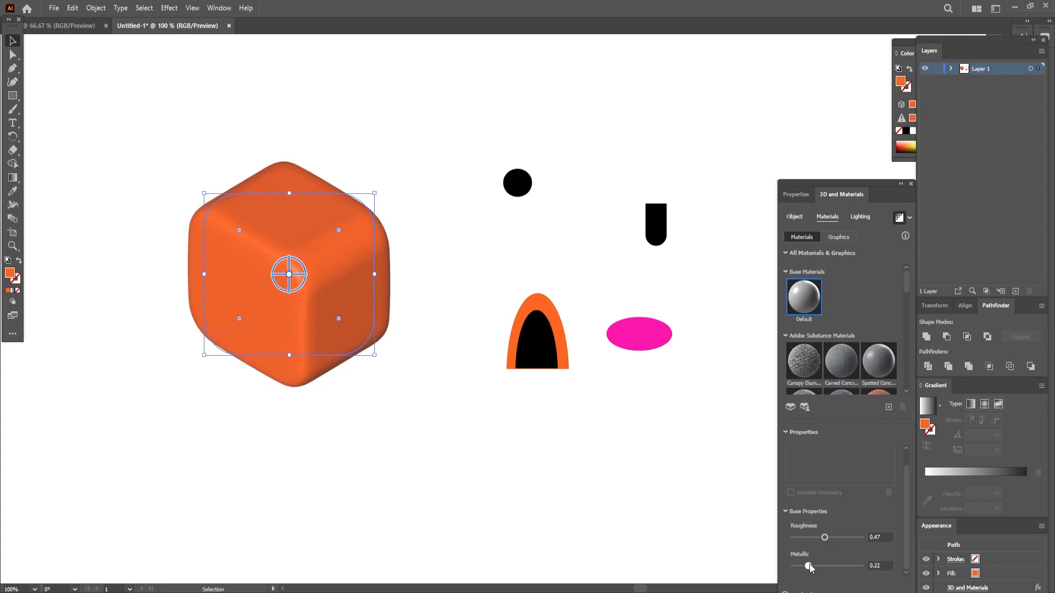
# Light the cube with 50% intensity, -25° rotation, 55% softness and 55% ambient light, adding a Below Object shadow with 336% bounds.
pyautogui.click(858, 217)
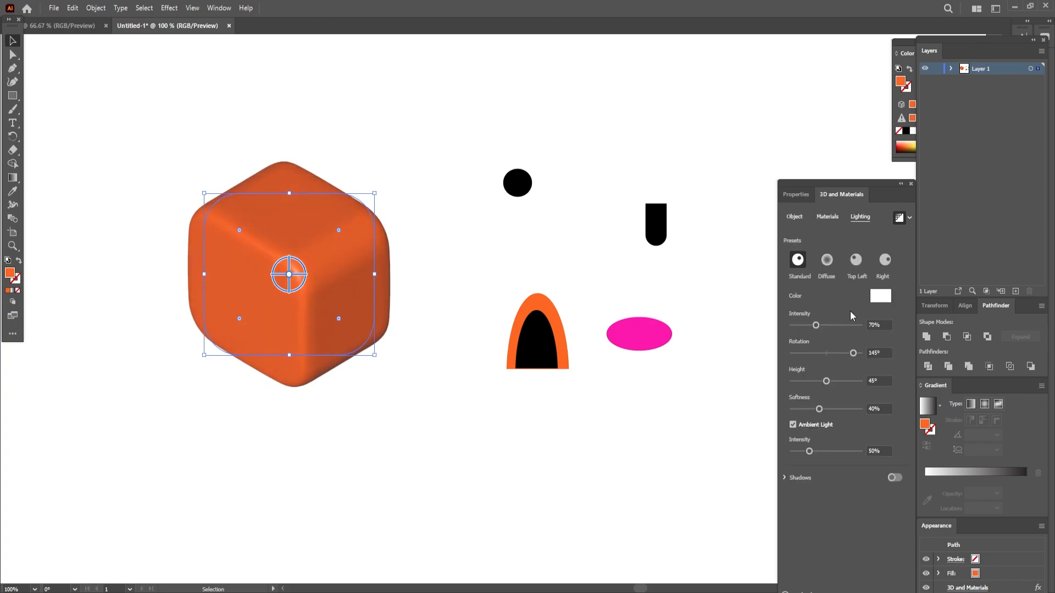
pyautogui.click(894, 477)
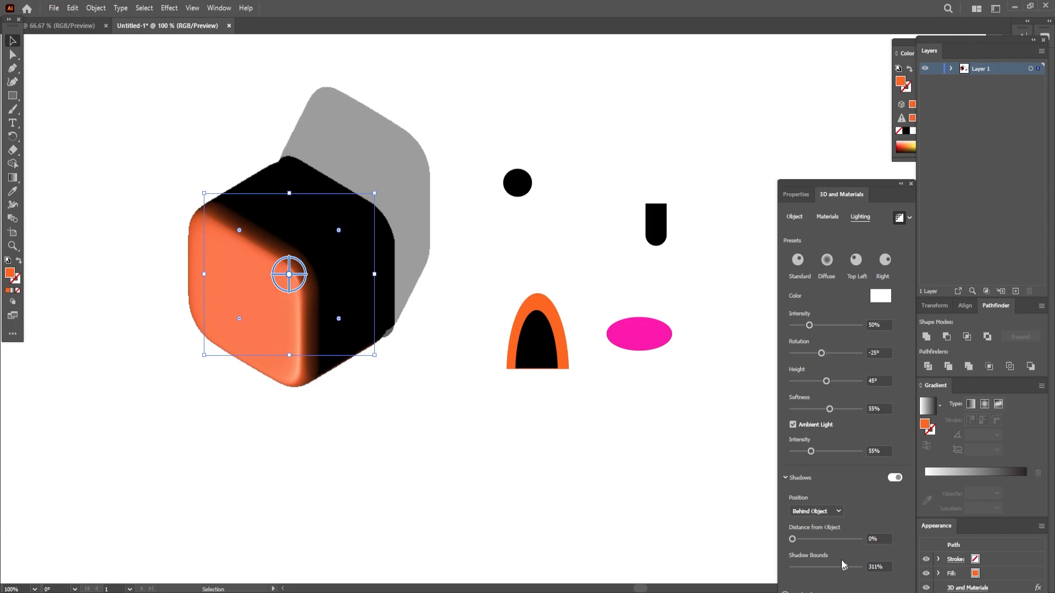
pyautogui.moveTo(859, 568)
pyautogui.mouseDown()
pyautogui.moveTo(850, 568)
pyautogui.moveTo(859, 568)
pyautogui.mouseUp()
pyautogui.click(826, 511)
pyautogui.click(815, 537)
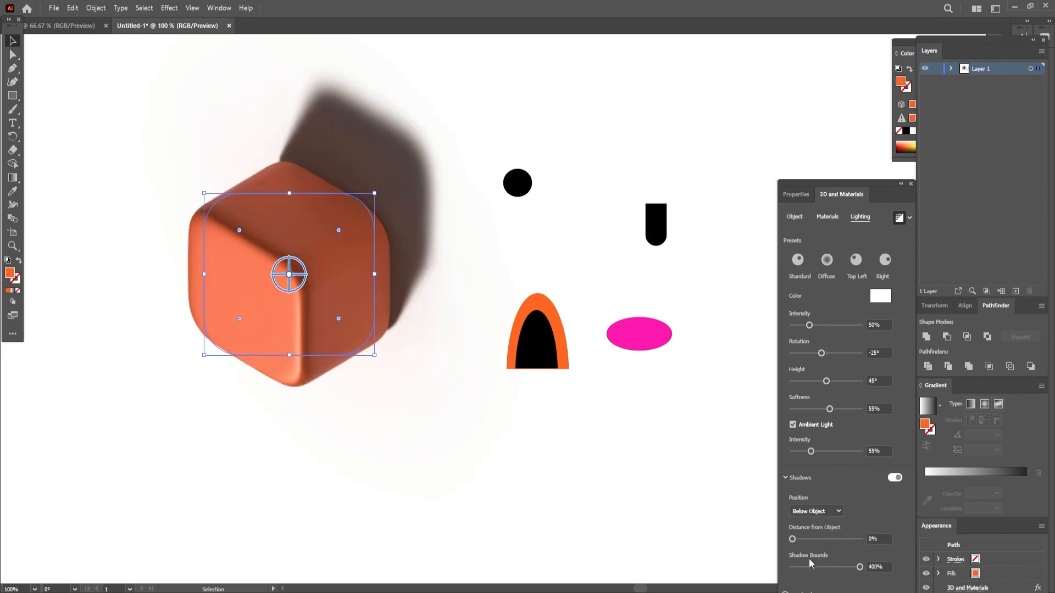
pyautogui.moveTo(860, 568)
pyautogui.mouseDown()
pyautogui.moveTo(839, 566)
pyautogui.moveTo(851, 574)
pyautogui.mouseUp()
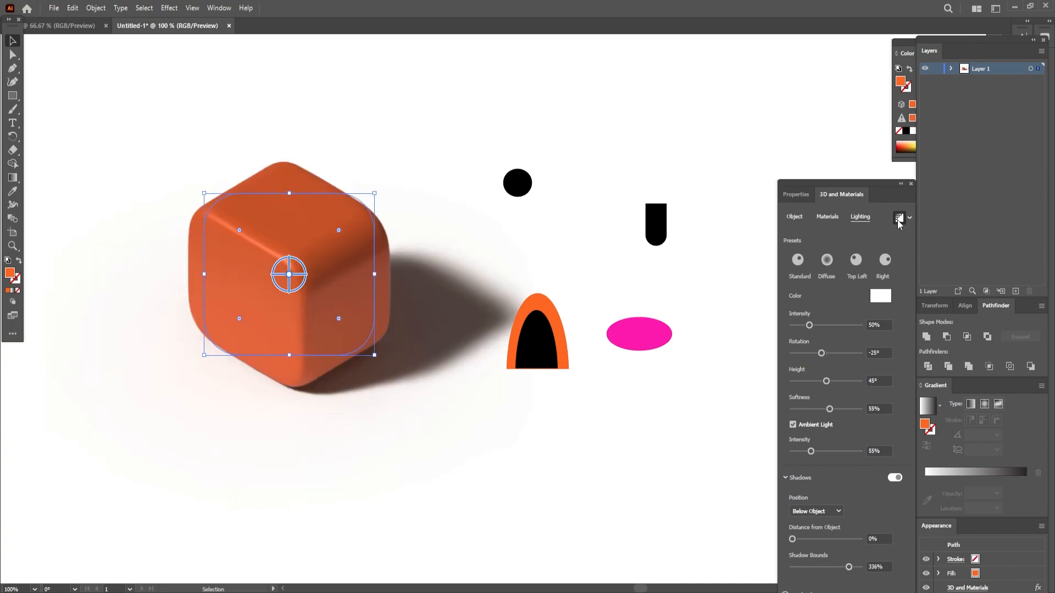
# Close the 3D settings and move the small black circle closer to the cube.
pyautogui.click(910, 183)
pyautogui.moveTo(521, 188); pyautogui.dragTo(437, 179)
pyautogui.click(375, 154)
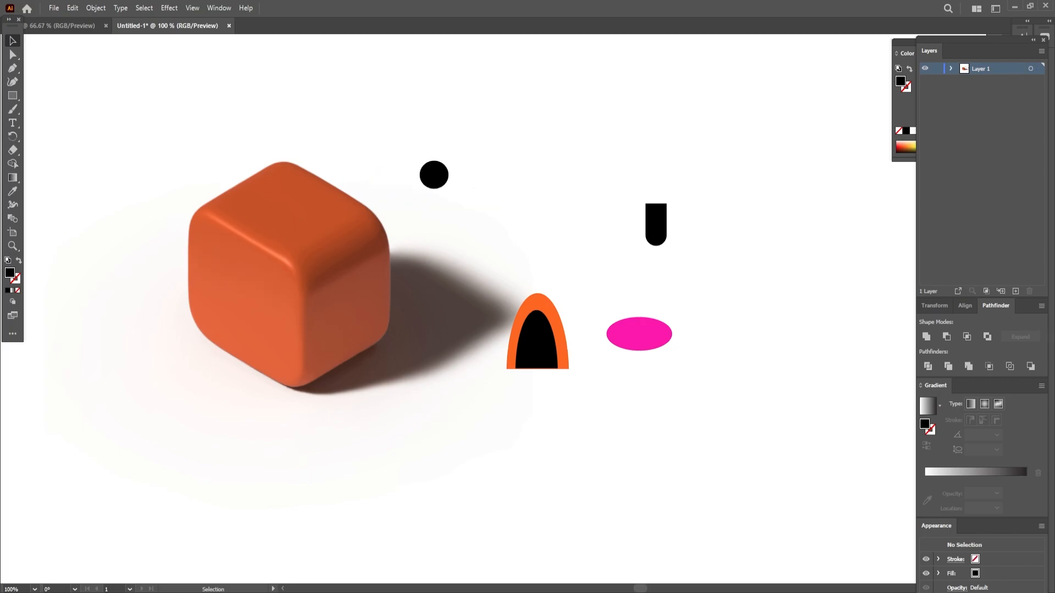
# Inflate the black circle with 10 px depth, 17% volume and Isometric Left rotation, and place it on the cube's left face.
pyautogui.click(434, 174)
pyautogui.click(219, 8)
pyautogui.click(318, 118)
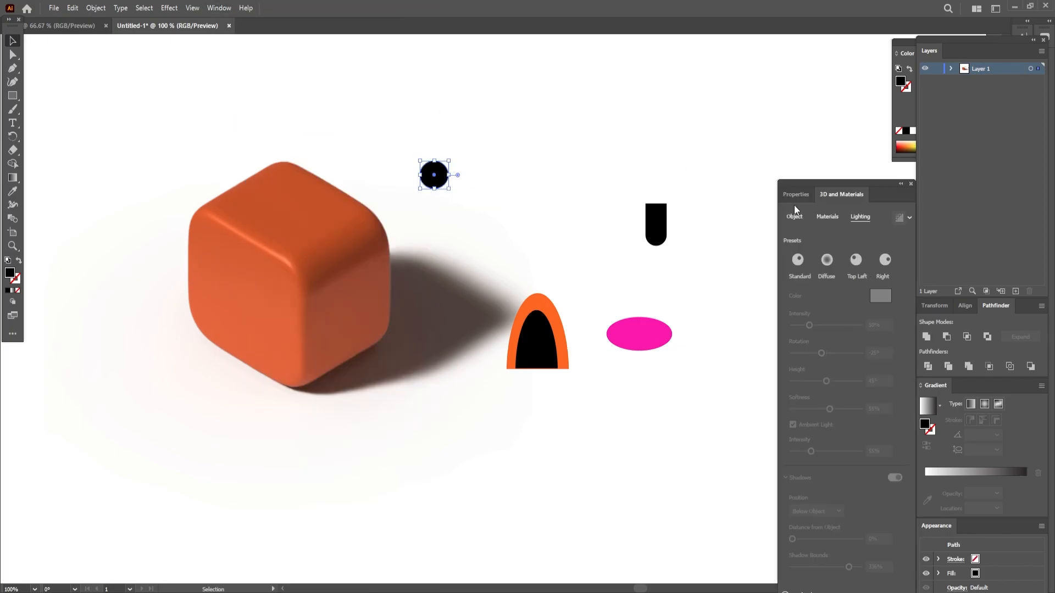
pyautogui.click(882, 263)
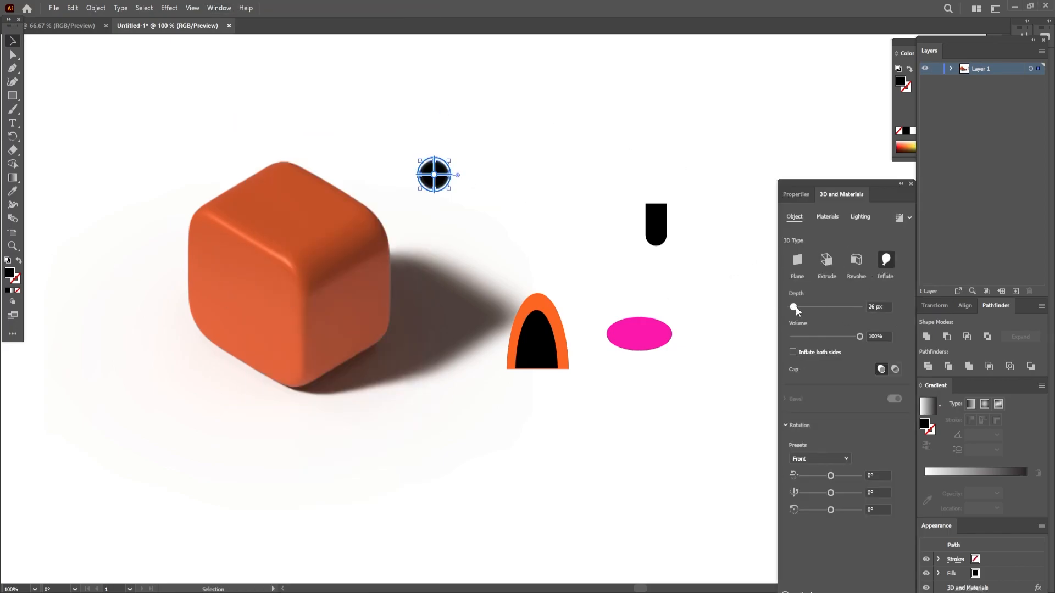
pyautogui.moveTo(796, 307); pyautogui.dragTo(796, 309)
pyautogui.moveTo(859, 337); pyautogui.dragTo(803, 337)
pyautogui.click(838, 460)
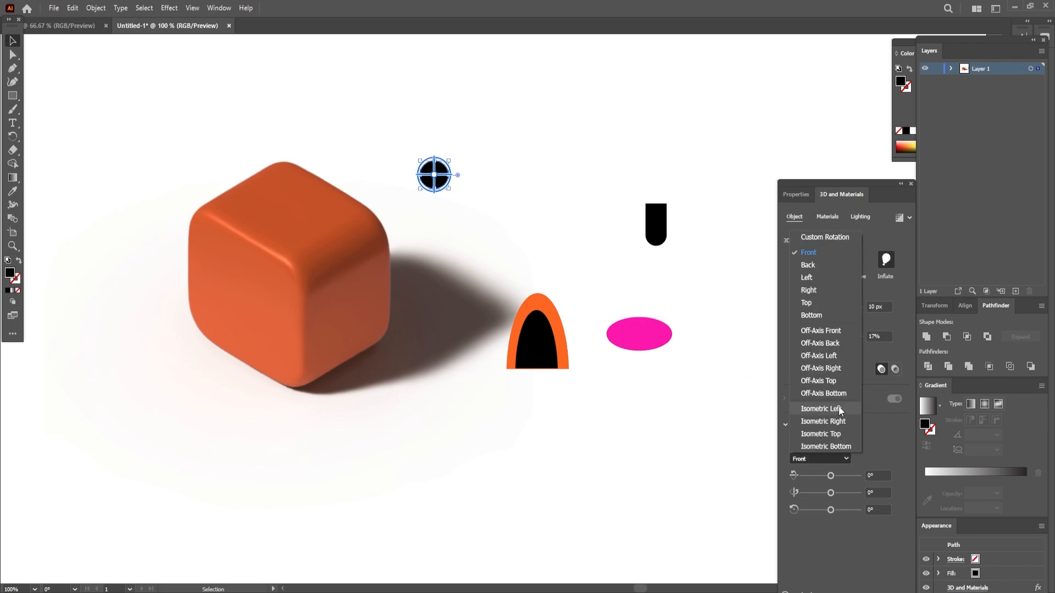
pyautogui.click(837, 410)
pyautogui.moveTo(434, 174); pyautogui.dragTo(215, 273)
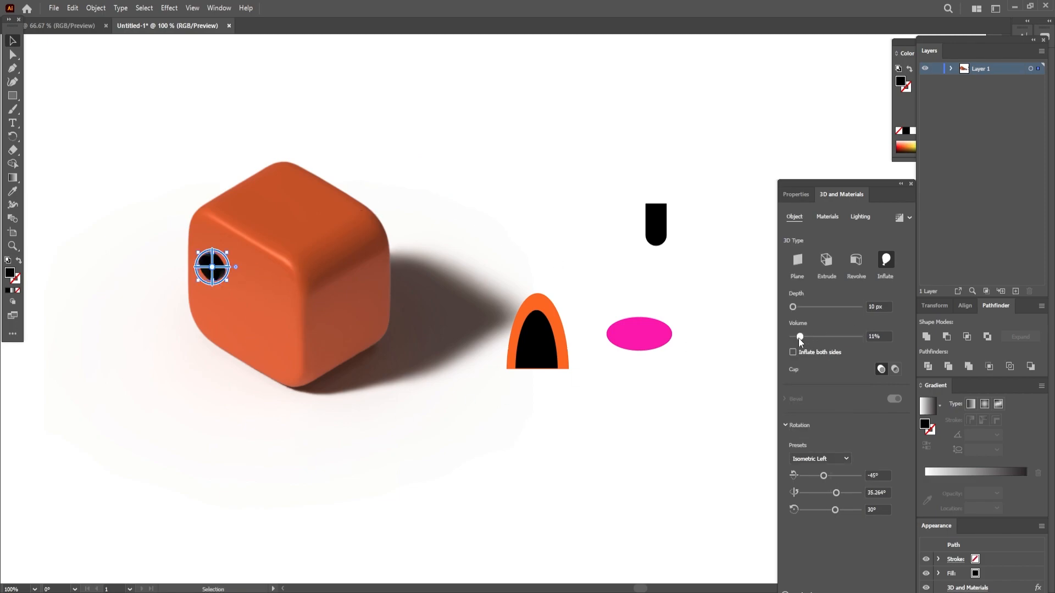
# Set the black eye's inflate volume to 11% and duplicate it toward the lower right on the same face.
pyautogui.moveTo(795, 339); pyautogui.dragTo(799, 339)
pyautogui.click(543, 409)
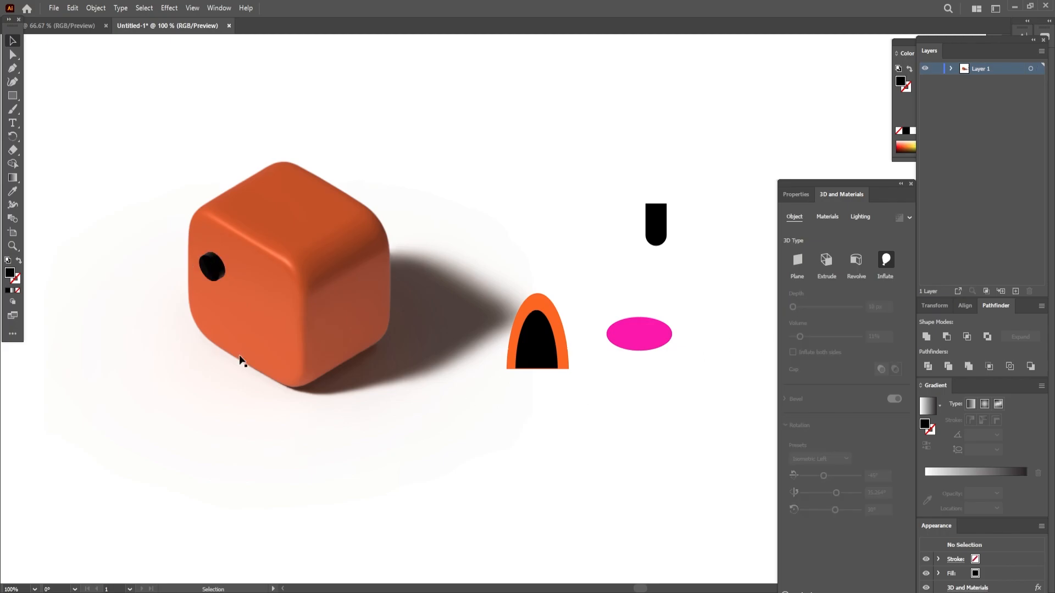
pyautogui.moveTo(201, 274); pyautogui.dragTo(260, 298)
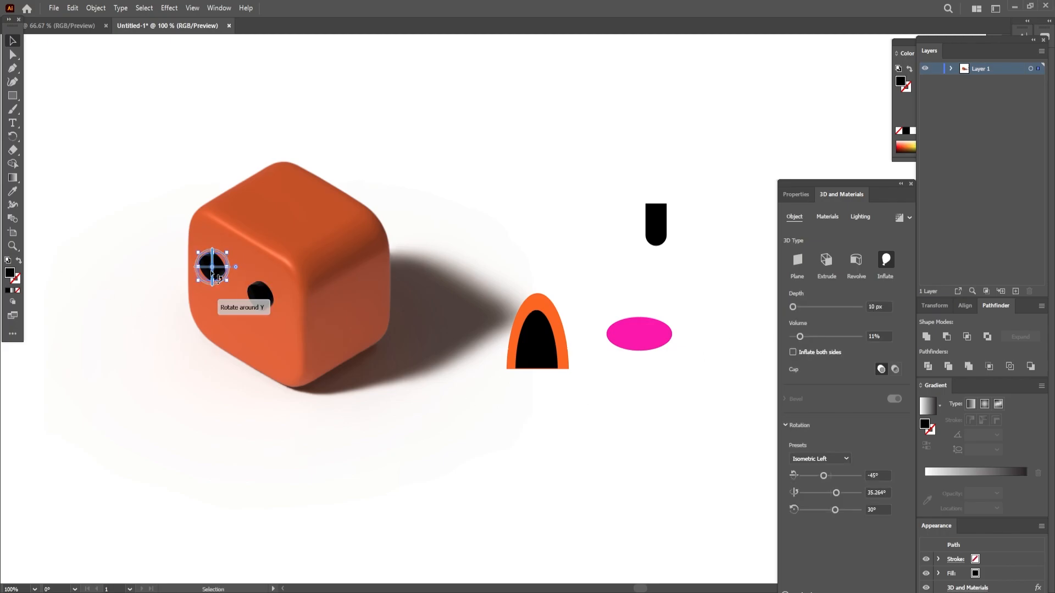
# Try to align the two black eyes by their vertical centers.
pyautogui.keyDown('shift'); pyautogui.click(260, 298); pyautogui.keyUp('shift')
pyautogui.click(219, 8)
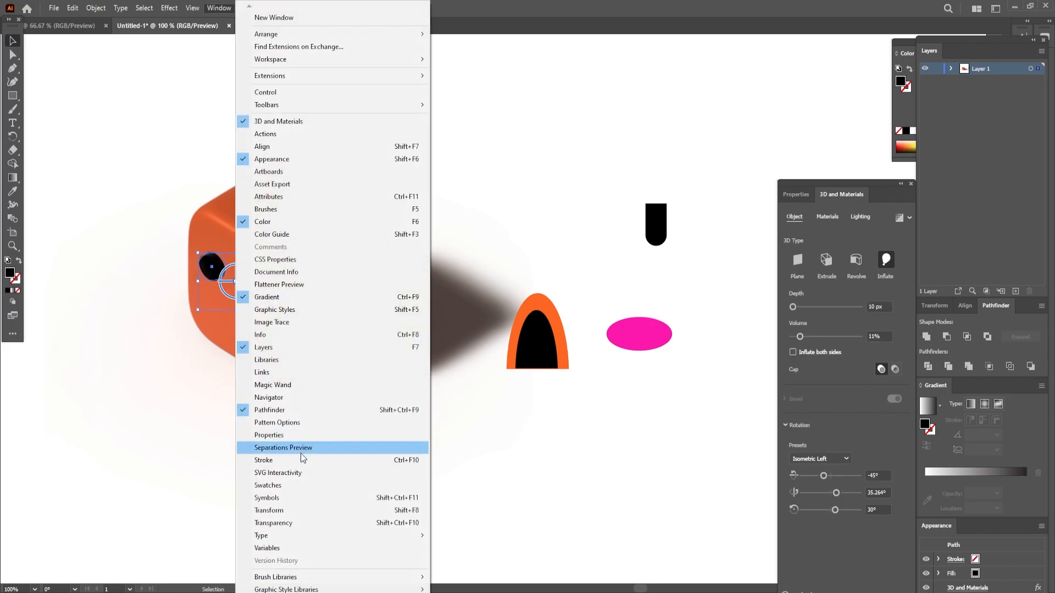
pyautogui.click(286, 144)
pyautogui.click(1018, 336)
pyautogui.hotkey('ctrl', 'z')
pyautogui.click(308, 231)
pyautogui.click(241, 451)
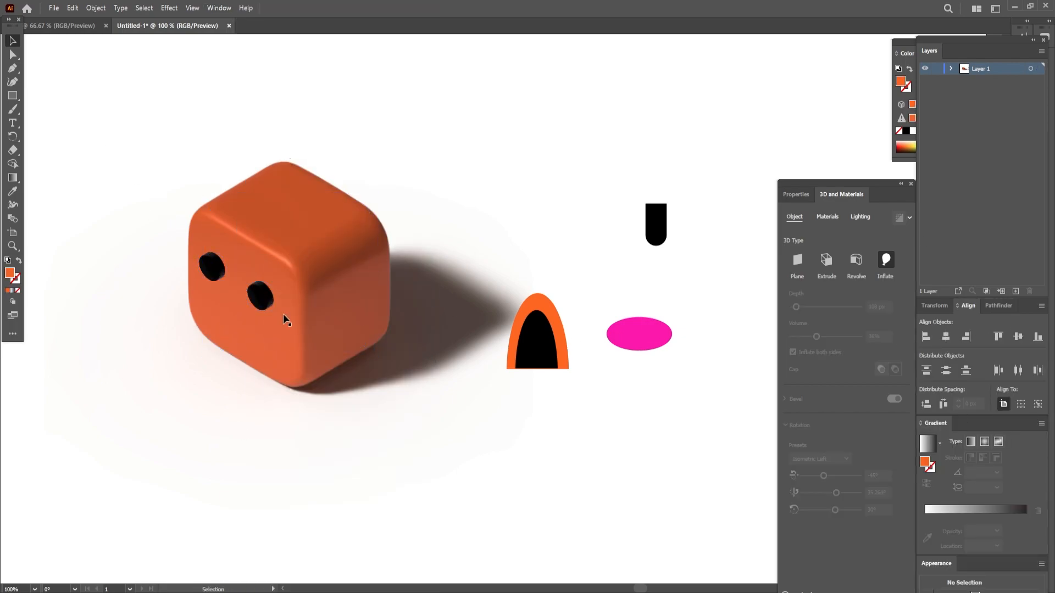
# Review the material and lighting settings of the two black eyes.
pyautogui.click(827, 217)
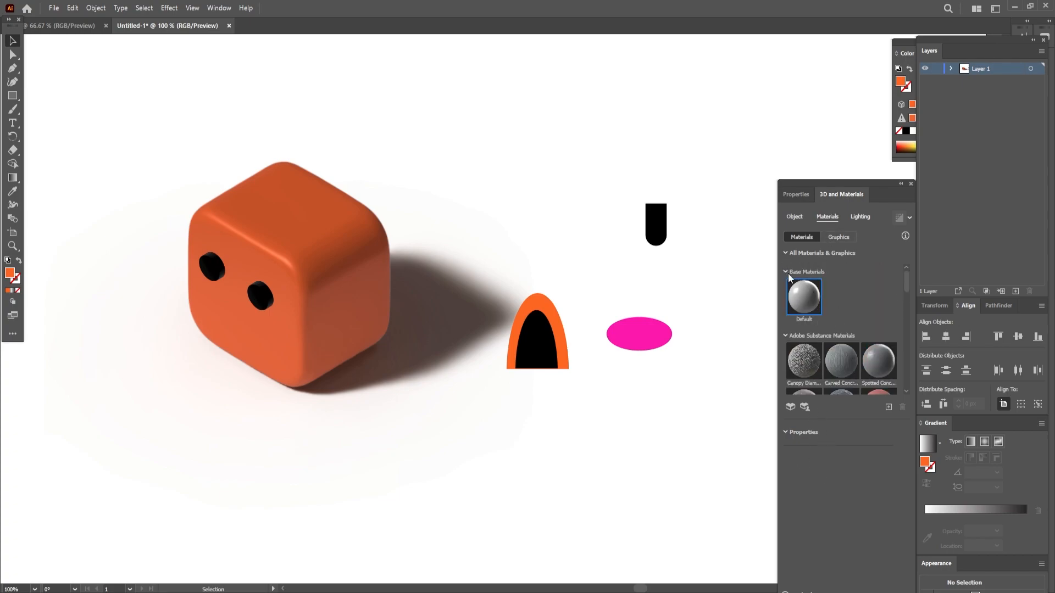
pyautogui.click(795, 217)
pyautogui.click(214, 274)
pyautogui.keyDown('shift'); pyautogui.click(260, 295); pyautogui.keyUp('shift')
pyautogui.click(827, 217)
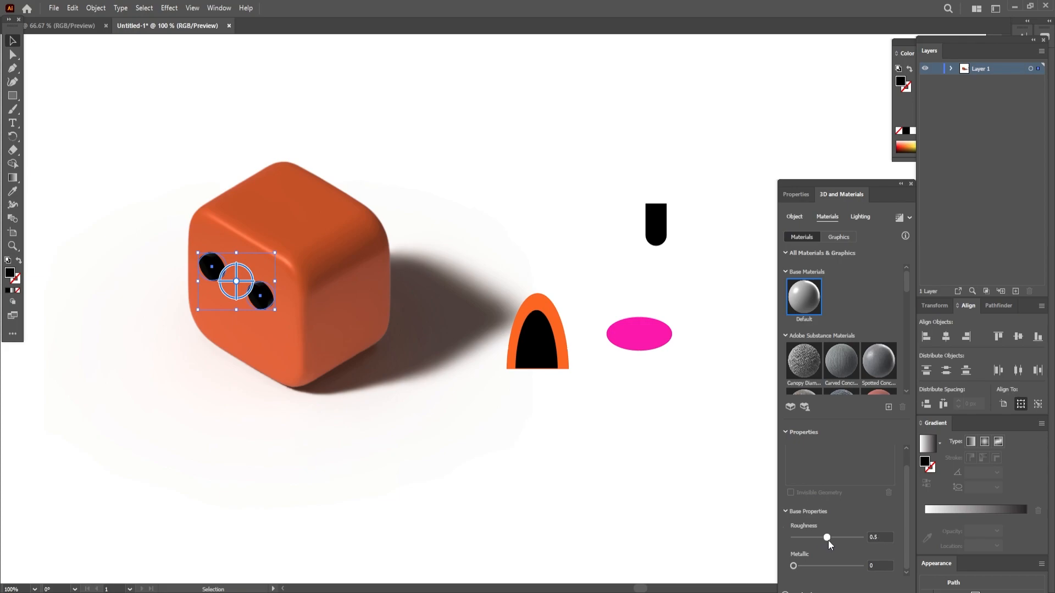
pyautogui.moveTo(825, 540); pyautogui.dragTo(827, 540)
pyautogui.click(860, 217)
pyautogui.click(208, 269)
pyautogui.keyDown('shift'); pyautogui.click(253, 304); pyautogui.keyUp('shift')
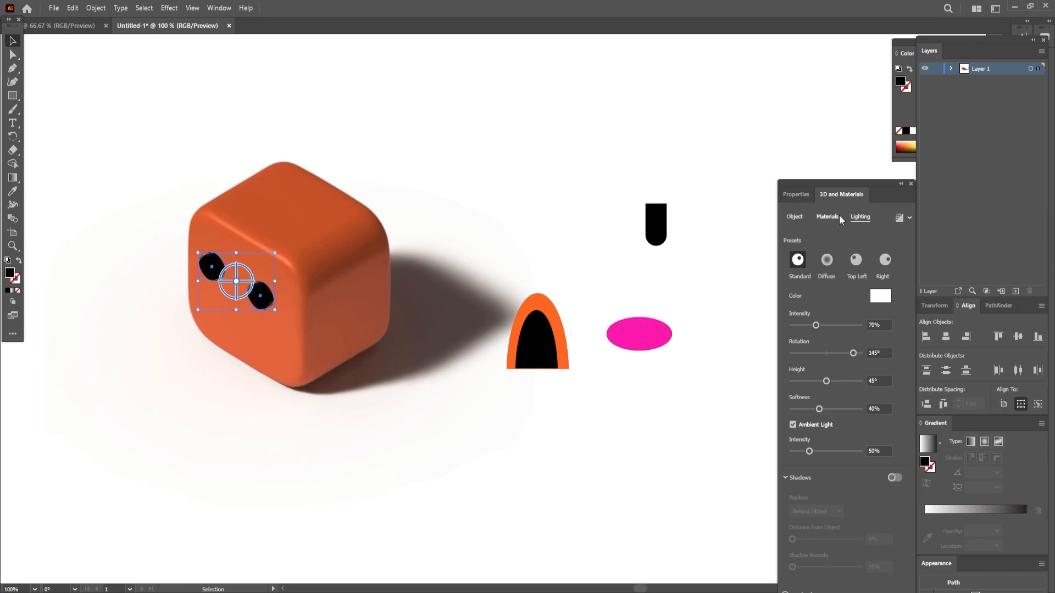
# Set the inflate volume of both black eyes to 53%.
pyautogui.click(794, 217)
pyautogui.moveTo(811, 336); pyautogui.dragTo(843, 338)
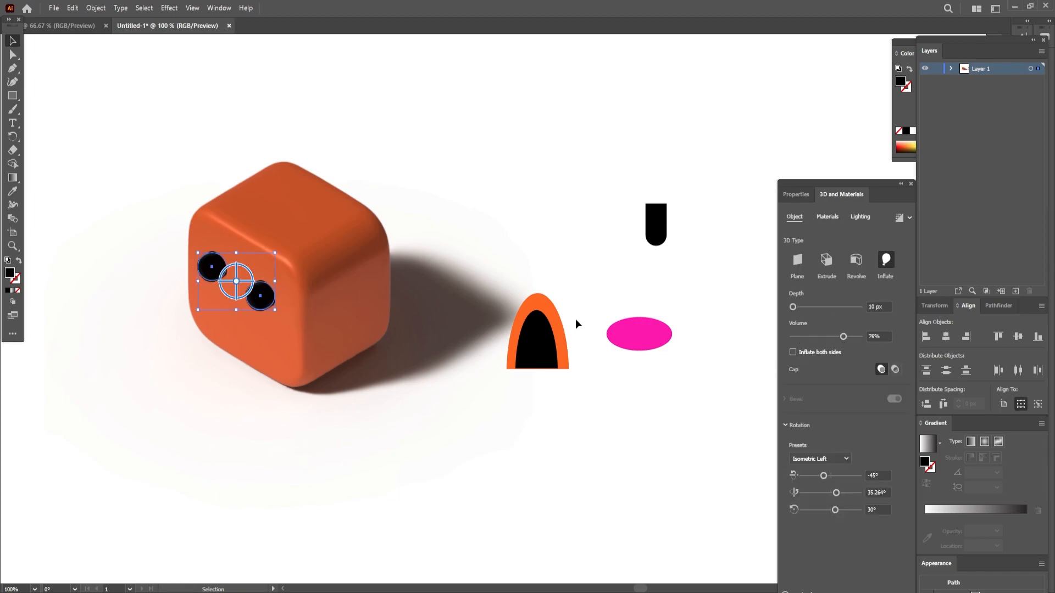
pyautogui.click(485, 433)
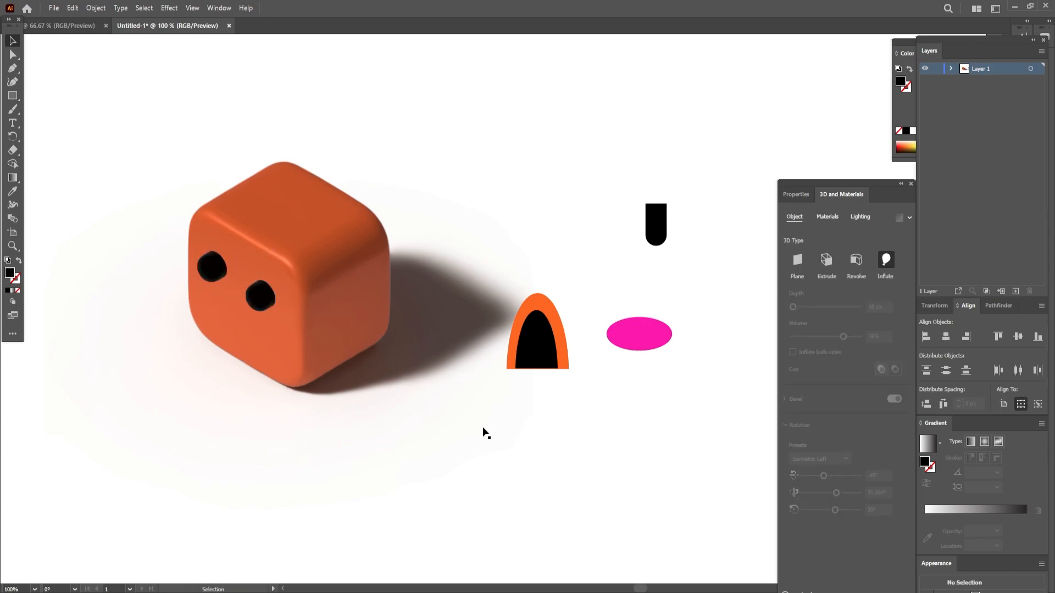
pyautogui.click(206, 274)
pyautogui.keyDown('shift'); pyautogui.click(262, 299); pyautogui.keyUp('shift')
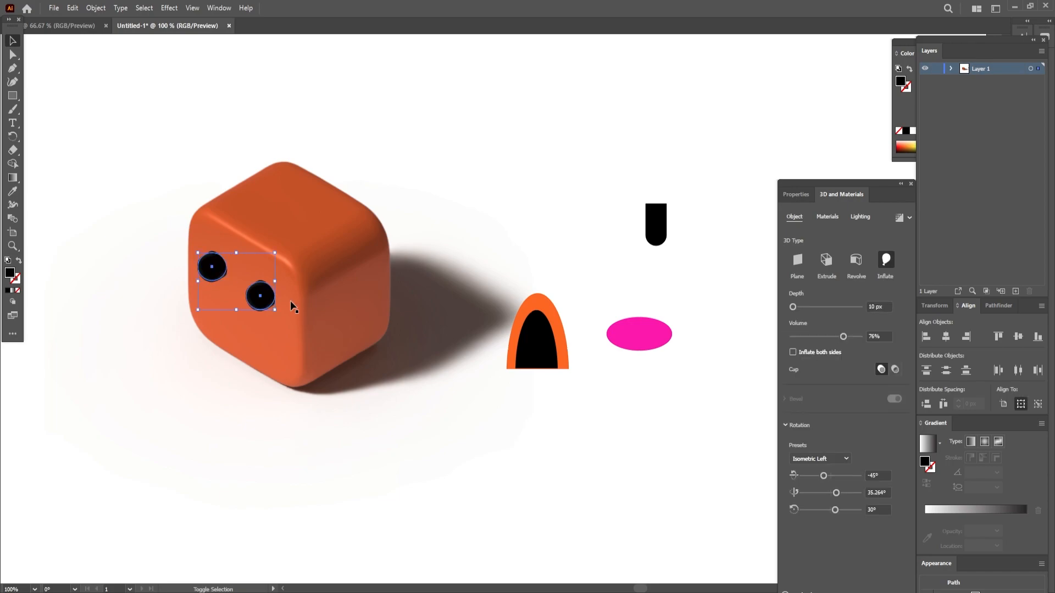
pyautogui.click(576, 137)
pyautogui.hotkey('ctrl', 'z')
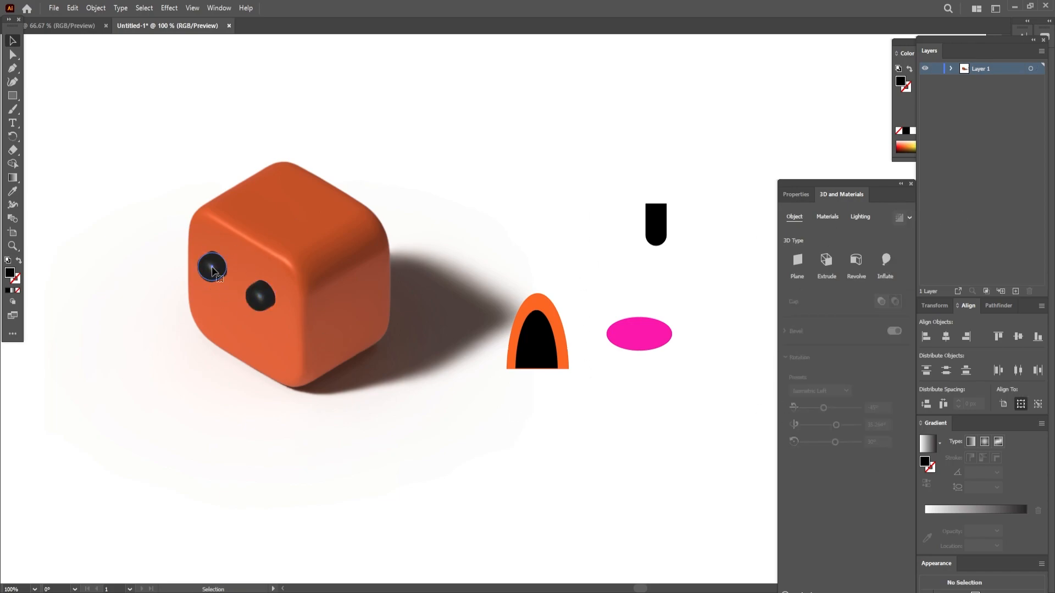
pyautogui.moveTo(845, 336); pyautogui.dragTo(829, 336)
pyautogui.click(594, 126)
# Move the pink ellipse onto the cube's left edge and inflate it with 6 px depth, 30% volume and Isometric Left rotation.
pyautogui.moveTo(632, 339); pyautogui.dragTo(187, 318)
pyautogui.click(885, 259)
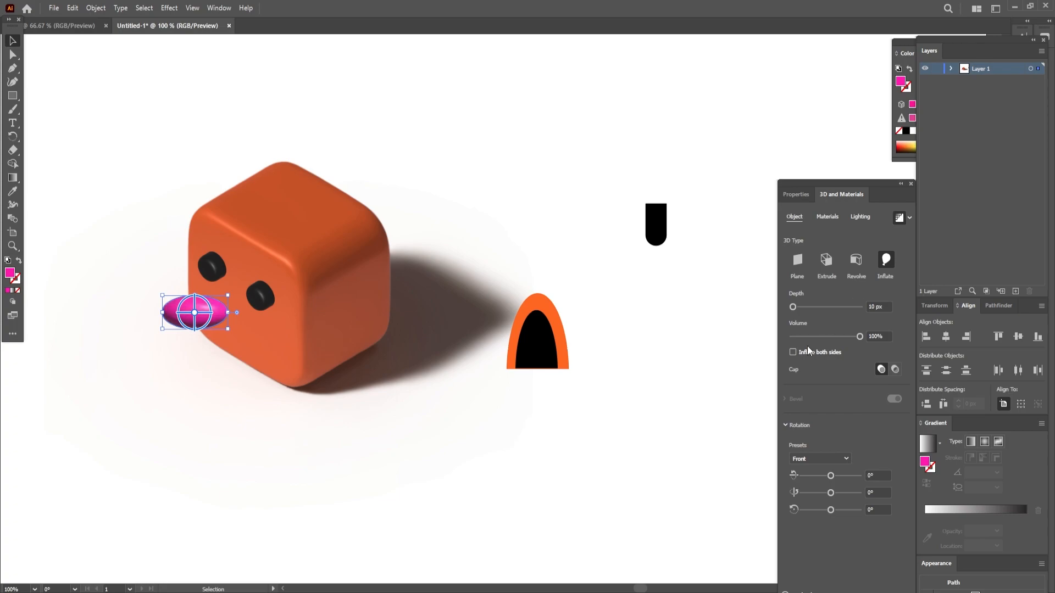
pyautogui.moveTo(797, 307); pyautogui.dragTo(793, 309)
pyautogui.click(872, 306)
pyautogui.write('6')
pyautogui.press('Return')
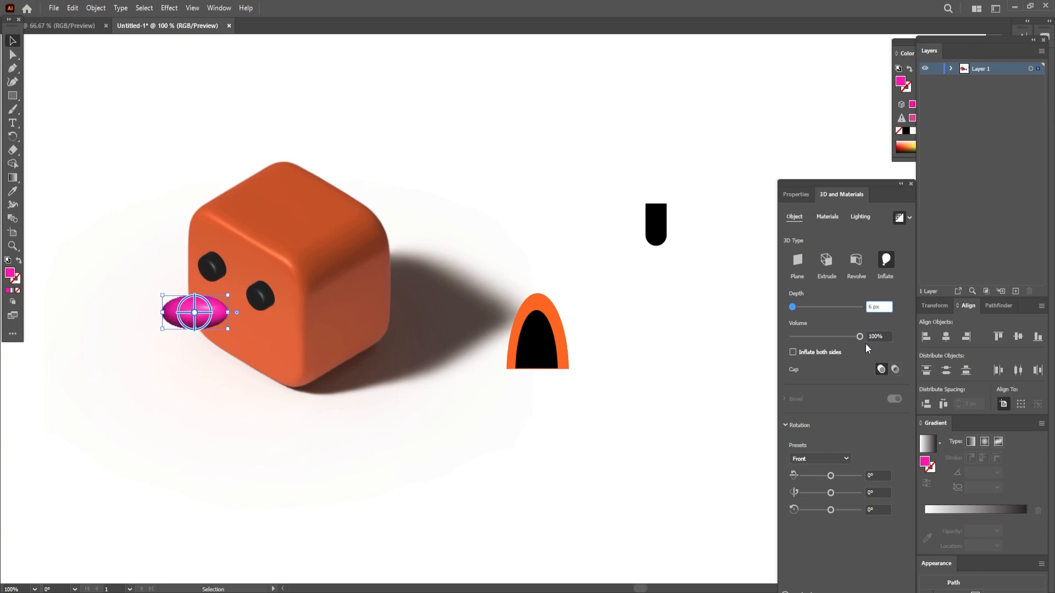
pyautogui.moveTo(860, 337); pyautogui.dragTo(812, 337)
pyautogui.click(820, 459)
pyautogui.click(827, 423)
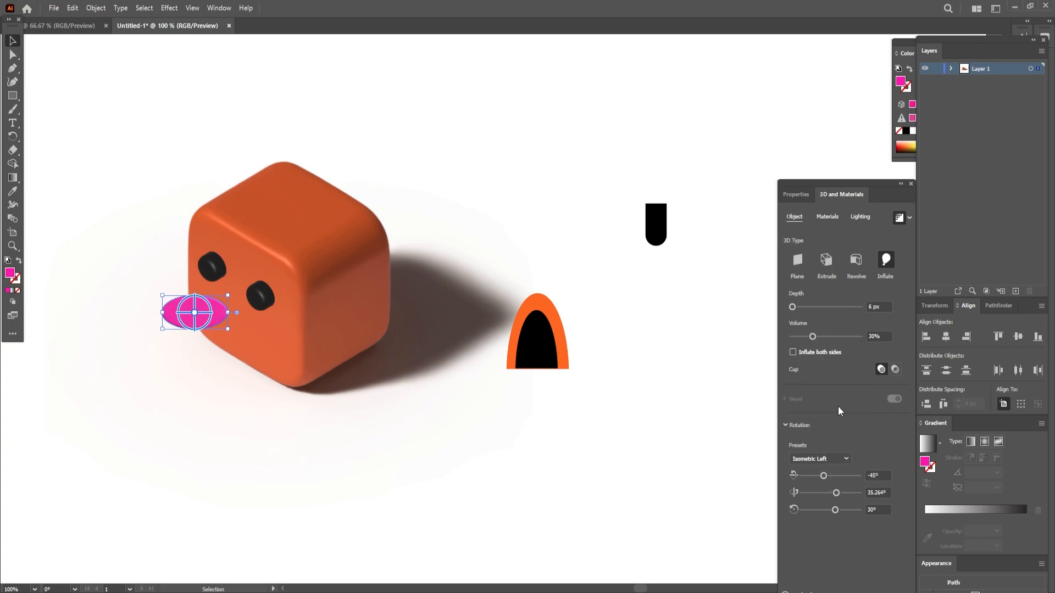
# Scale down the pink ellipse to cheek size below the upper-left eye and set its inflate volume to 14%.
pyautogui.moveTo(227, 329); pyautogui.dragTo(211, 308)
pyautogui.moveTo(813, 336); pyautogui.dragTo(796, 336)
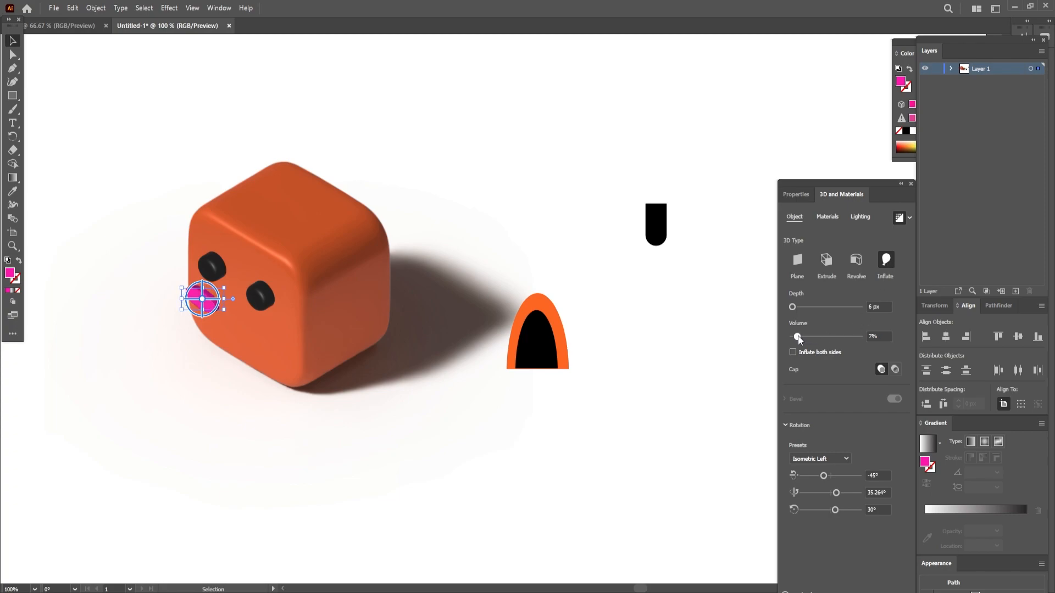
pyautogui.click(423, 458)
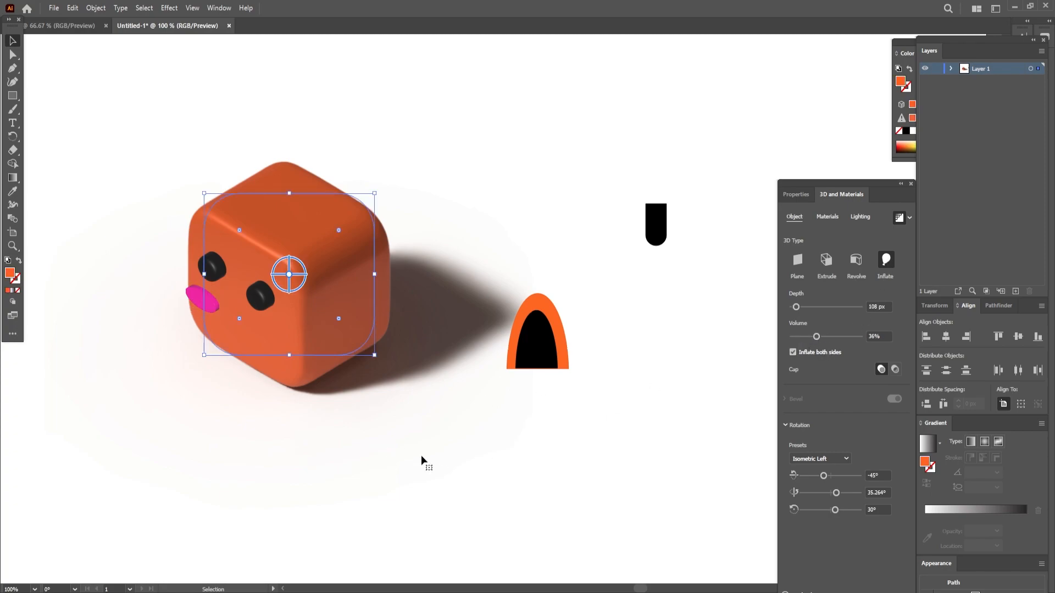
pyautogui.click(613, 86)
pyautogui.click(203, 299)
pyautogui.moveTo(223, 312); pyautogui.dragTo(224, 311)
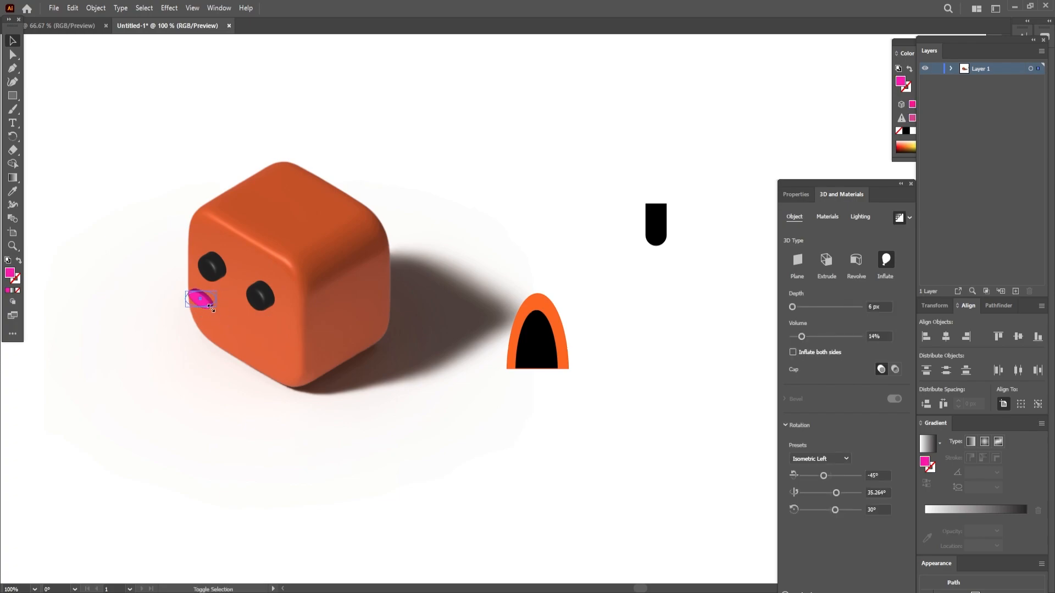
# Scale both black eyes down slightly.
pyautogui.click(211, 266)
pyautogui.moveTo(220, 275); pyautogui.dragTo(221, 278)
pyautogui.click(261, 300)
pyautogui.moveTo(276, 311); pyautogui.dragTo(269, 307)
pyautogui.click(514, 258)
pyautogui.click(514, 258)
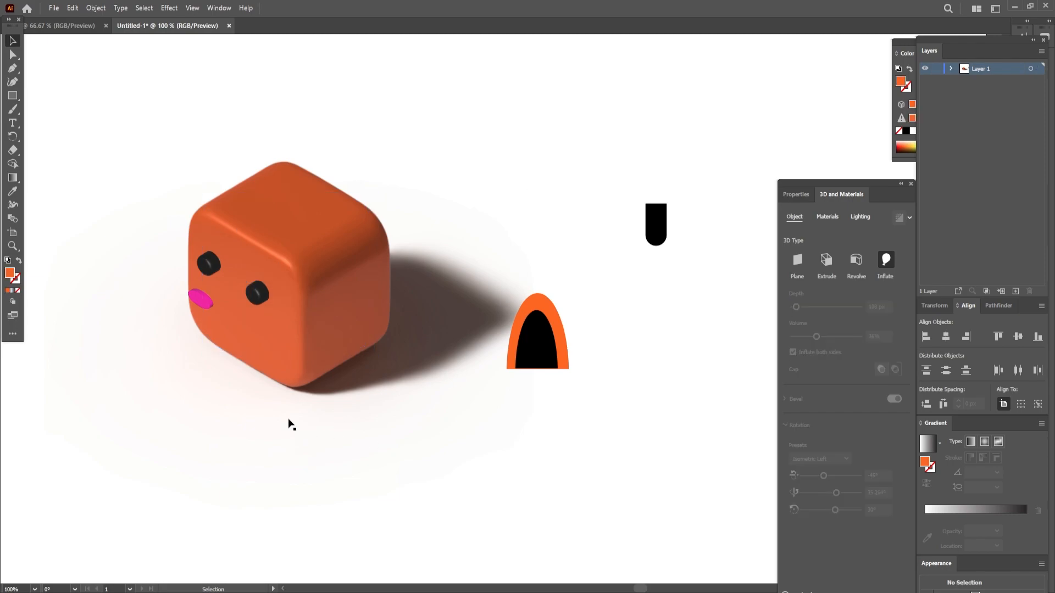
# Adjust the pink cheek's roughness and metallic values, and set its light to 127% intensity, -130° rotation and 22° height.
pyautogui.click(208, 301)
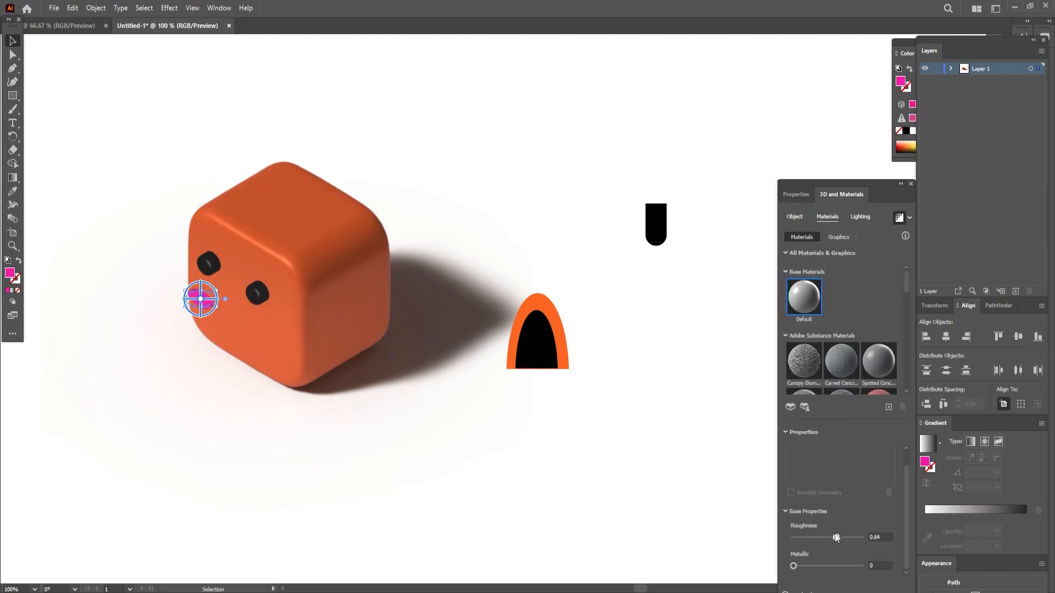
pyautogui.moveTo(794, 566); pyautogui.dragTo(809, 566)
pyautogui.click(859, 217)
pyautogui.moveTo(820, 325); pyautogui.dragTo(808, 385)
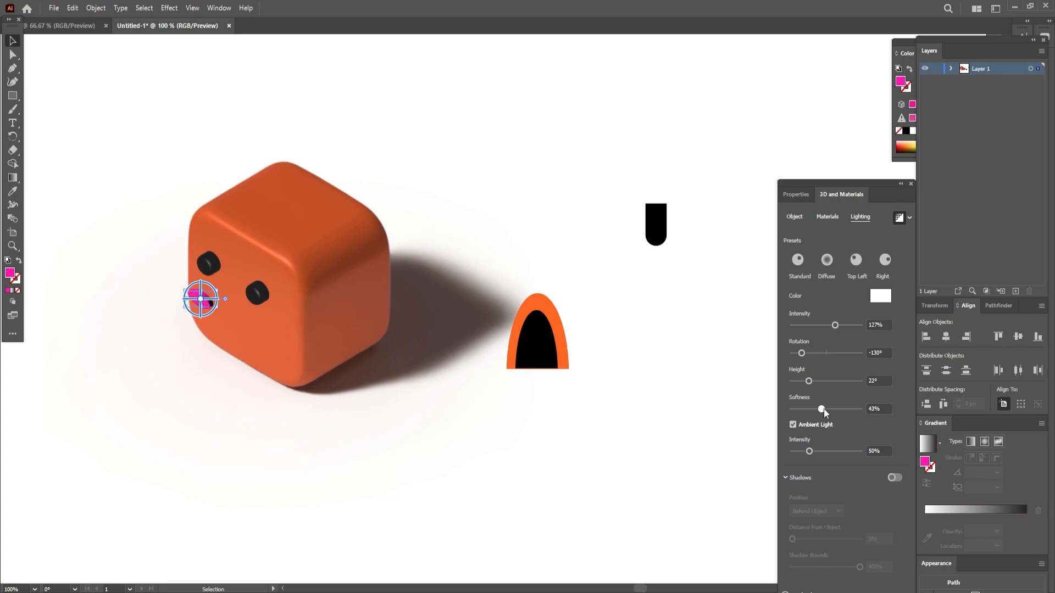
# Set the cheek's light softness to 86% and ambient intensity to 106%, and enable its shadow with 225% bounds.
pyautogui.moveTo(848, 410); pyautogui.dragTo(850, 409)
pyautogui.moveTo(809, 451); pyautogui.dragTo(833, 452)
pyautogui.moveTo(833, 451); pyautogui.dragTo(828, 452)
pyautogui.click(895, 478)
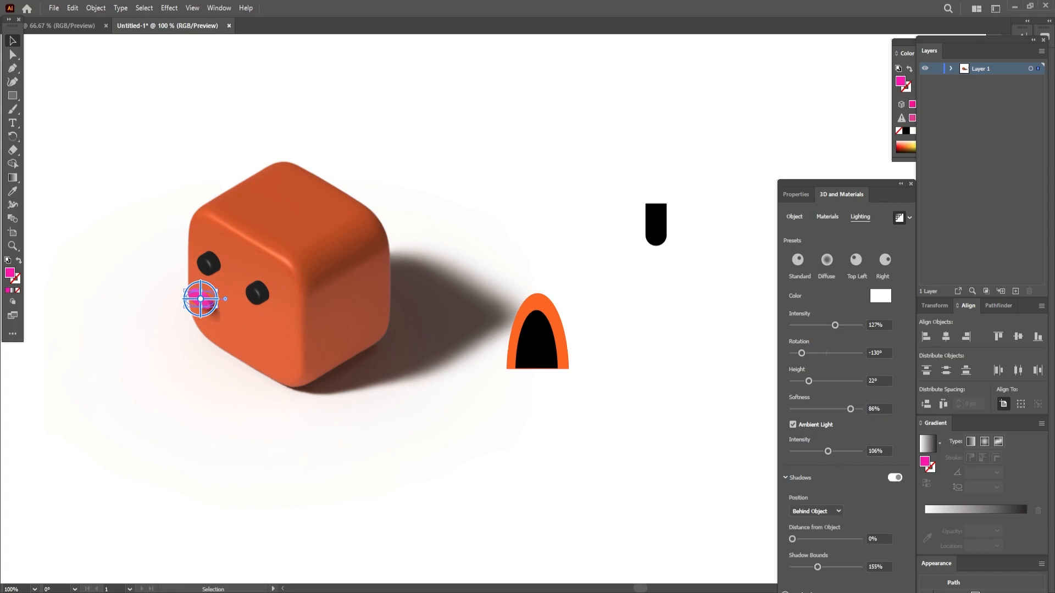
pyautogui.moveTo(813, 566)
pyautogui.mouseDown()
pyautogui.moveTo(851, 567)
pyautogui.moveTo(832, 572)
pyautogui.mouseUp()
# Try to duplicate the pink cheek toward the lower right of the cube's face.
pyautogui.moveTo(211, 309); pyautogui.dragTo(267, 332)
pyautogui.hotkey('ctrl', 'z')
pyautogui.click(182, 318)
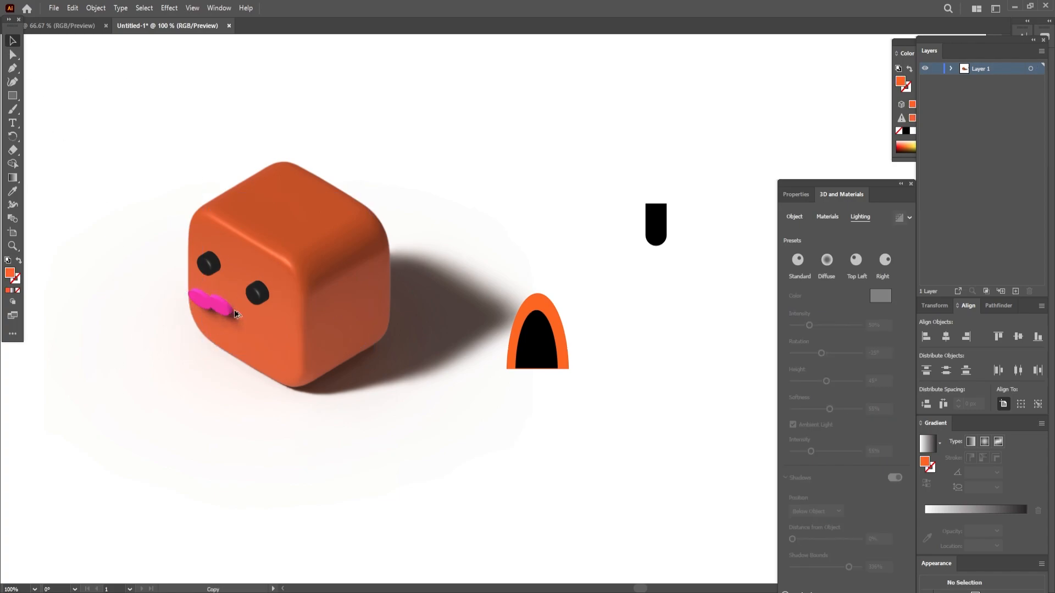
pyautogui.moveTo(203, 301); pyautogui.dragTo(273, 336)
pyautogui.hotkey('ctrl', 'z')
pyautogui.click(211, 329)
pyautogui.click(43, 65)
pyautogui.click(209, 304)
pyautogui.moveTo(209, 304); pyautogui.dragTo(266, 329)
pyautogui.hotkey('ctrl', 'z')
# Duplicate the pink cheek to a spot directly below the lower-right eye.
pyautogui.moveTo(206, 308); pyautogui.dragTo(255, 335)
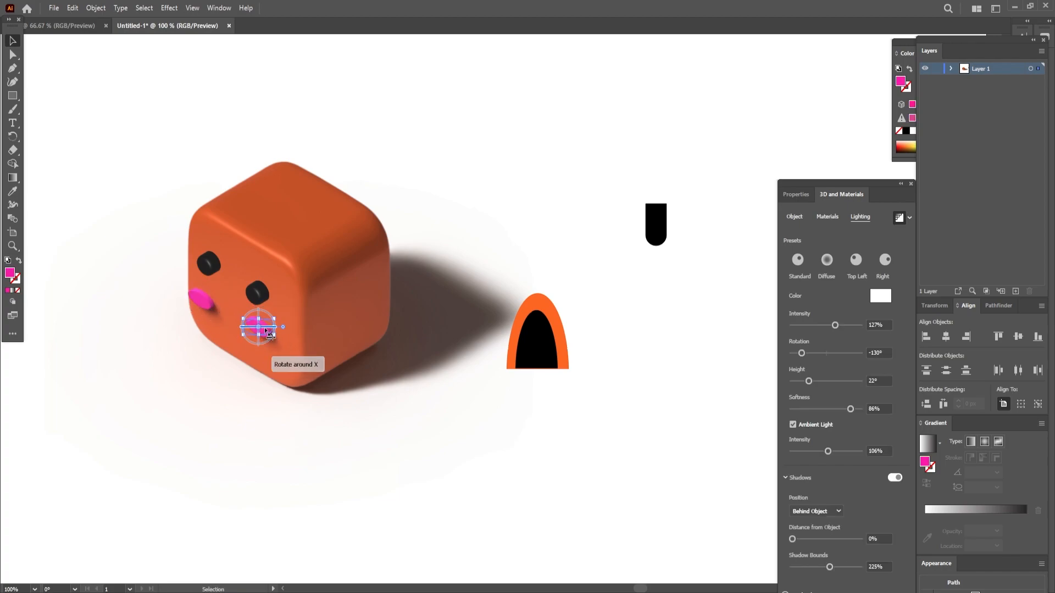
pyautogui.click(261, 382)
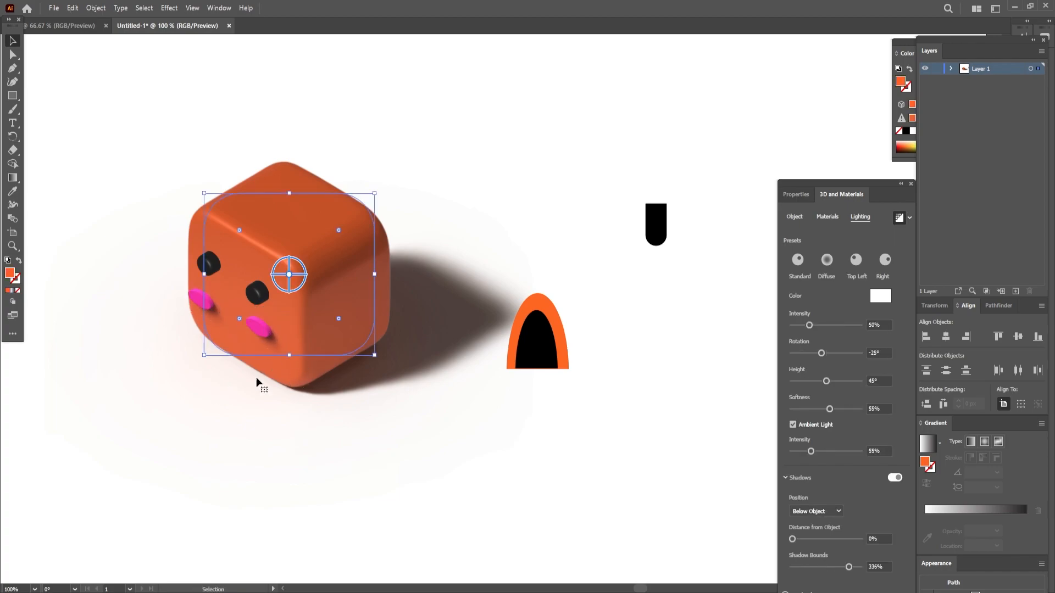
pyautogui.click(476, 183)
# Nudge the two pink cheeks closer together beneath the eyes, keeping them on the face's isometric slope.
pyautogui.click(258, 327)
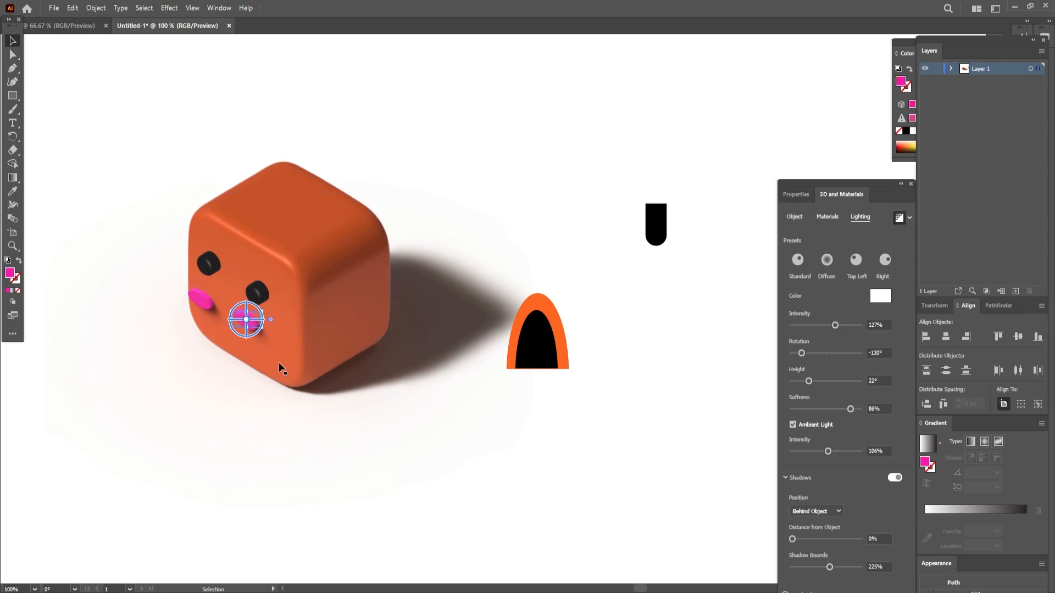
pyautogui.click(206, 301)
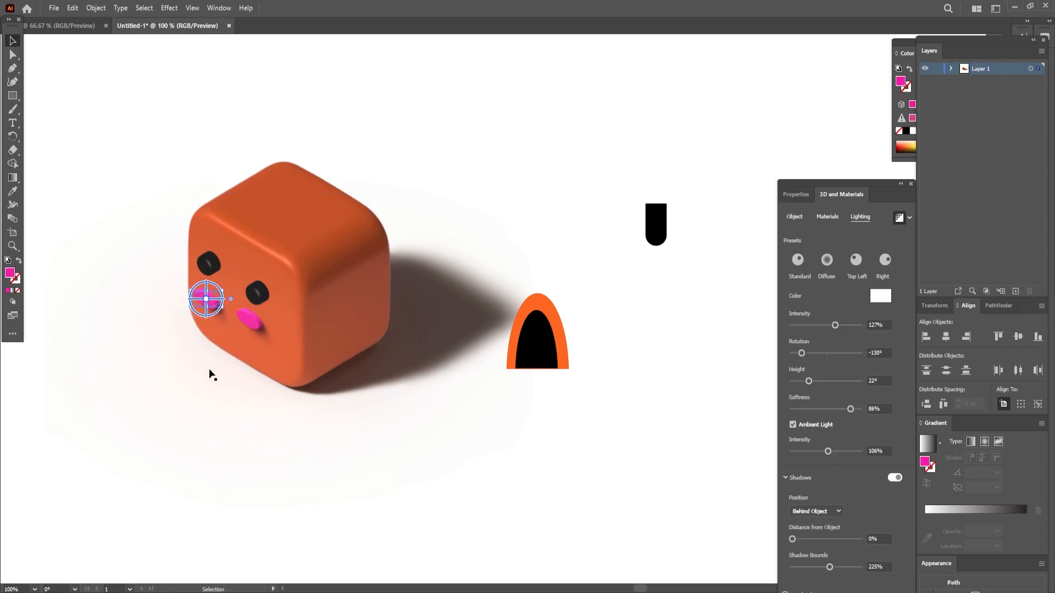
pyautogui.click(141, 422)
pyautogui.click(550, 158)
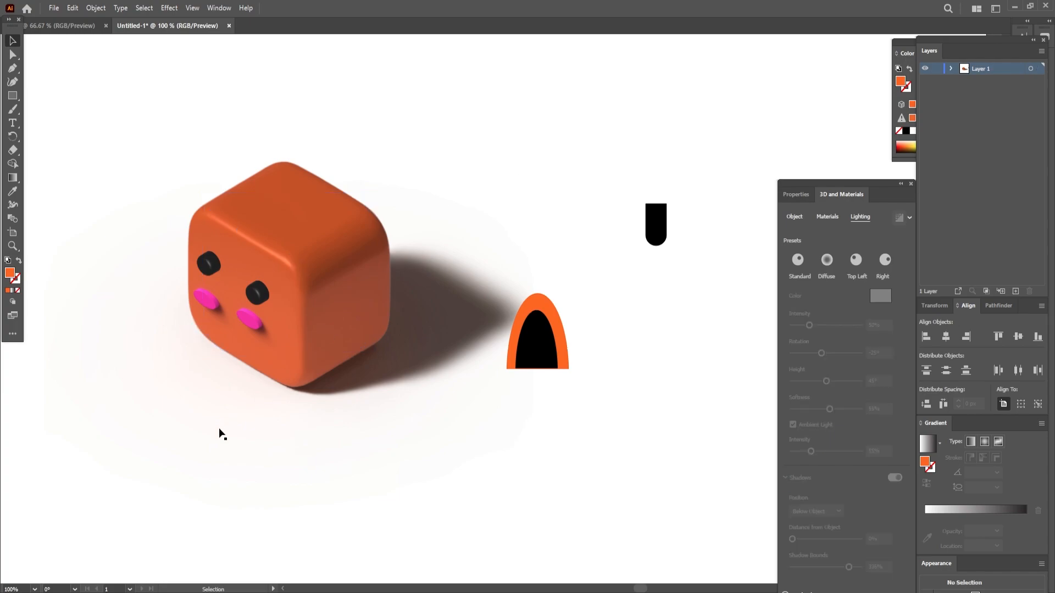
pyautogui.click(250, 322)
pyautogui.click(219, 464)
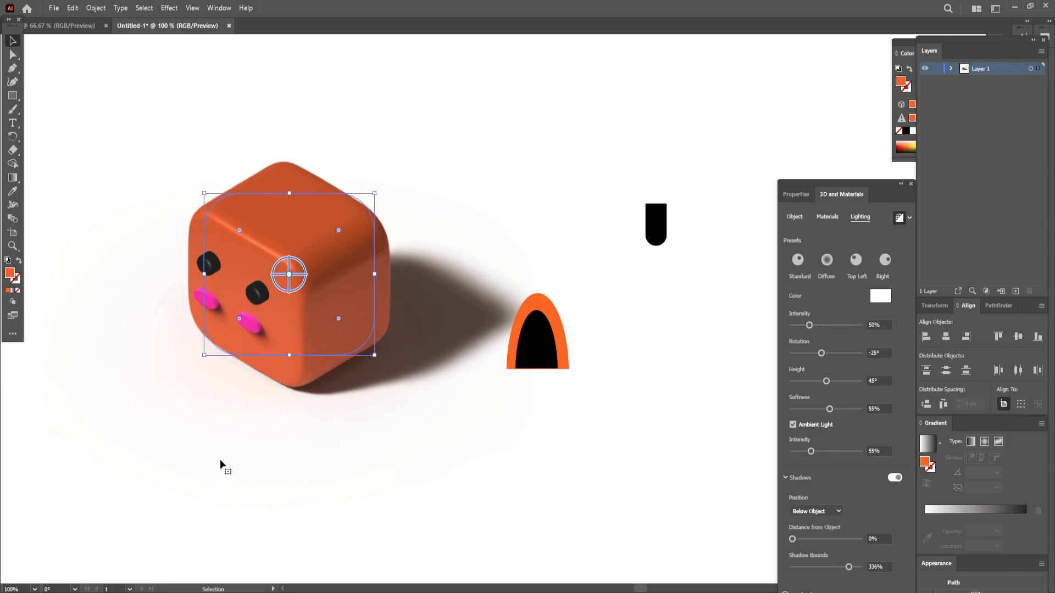
# Nudge the two black eyes closer together above the pink cheeks.
pyautogui.hotkey('ctrl', 'shift', 'a')
pyautogui.click(209, 264)
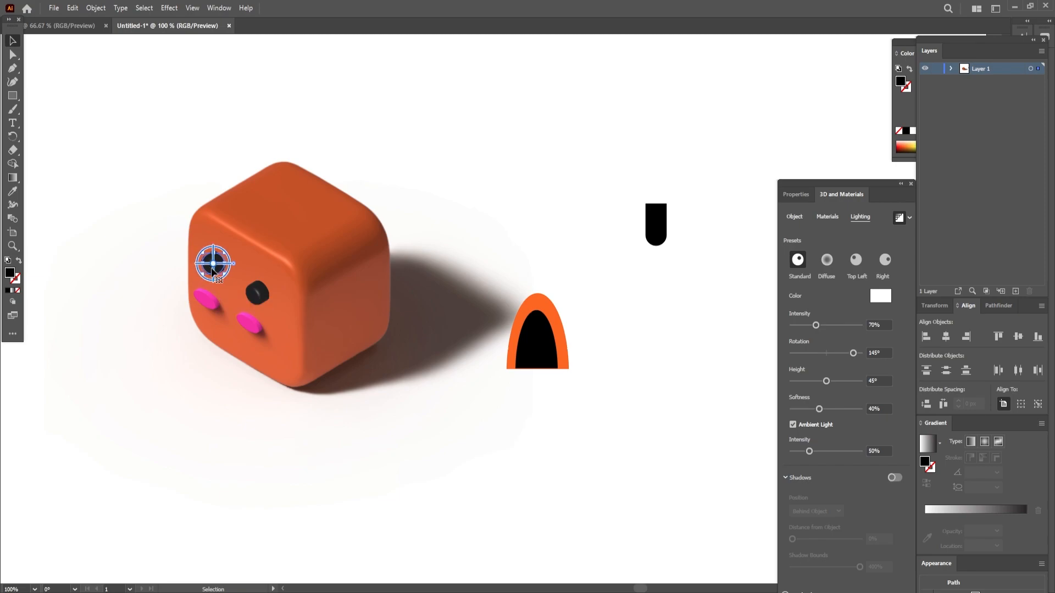
pyautogui.click(256, 295)
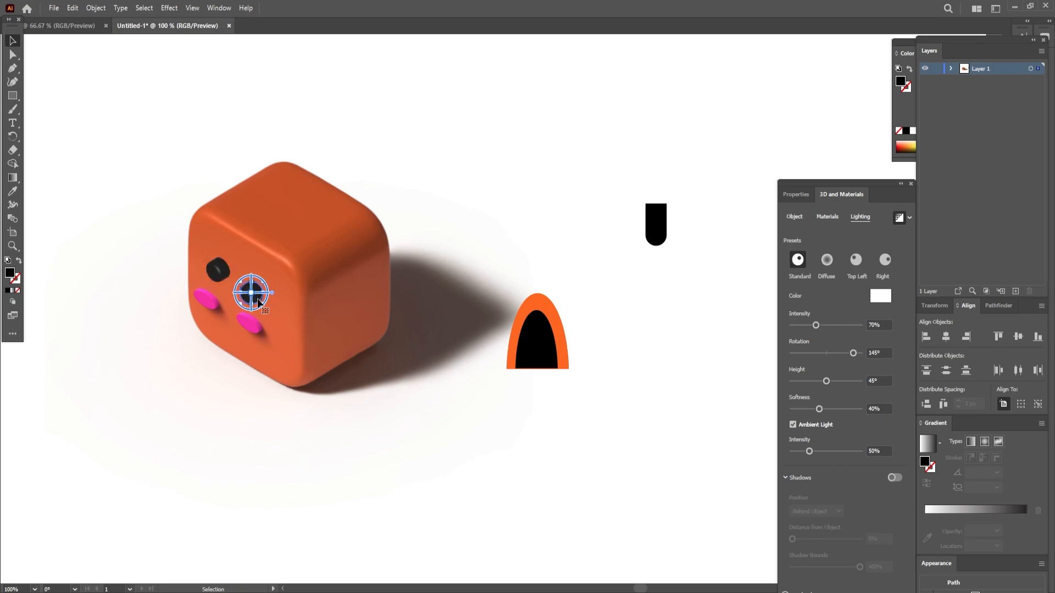
pyautogui.click(475, 262)
pyautogui.click(217, 269)
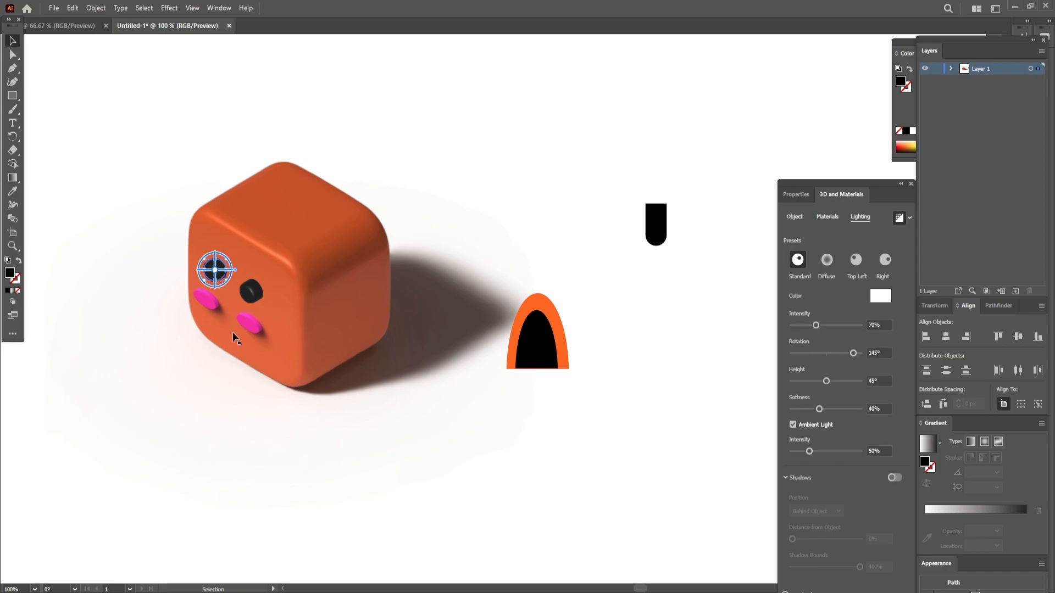
pyautogui.click(232, 332)
pyautogui.click(573, 168)
# Set the inflate volume of the upper-left eye to 32% and of the lower-right eye to 36%.
pyautogui.click(214, 270)
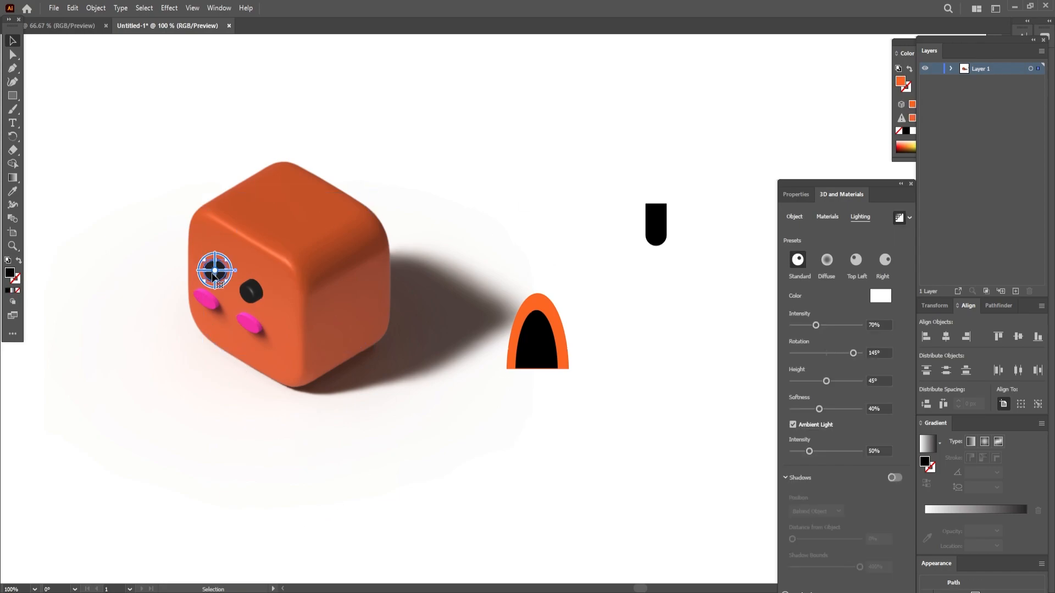
pyautogui.click(794, 218)
pyautogui.moveTo(828, 338); pyautogui.dragTo(816, 338)
pyautogui.click(329, 340)
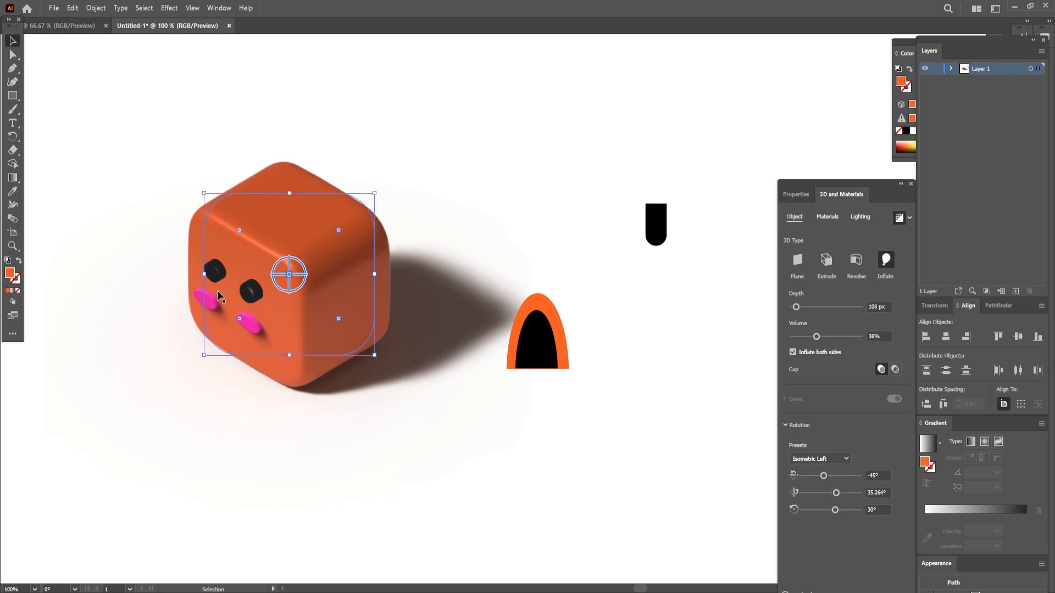
pyautogui.click(549, 149)
pyautogui.click(251, 290)
pyautogui.moveTo(828, 335); pyautogui.dragTo(817, 334)
pyautogui.click(525, 474)
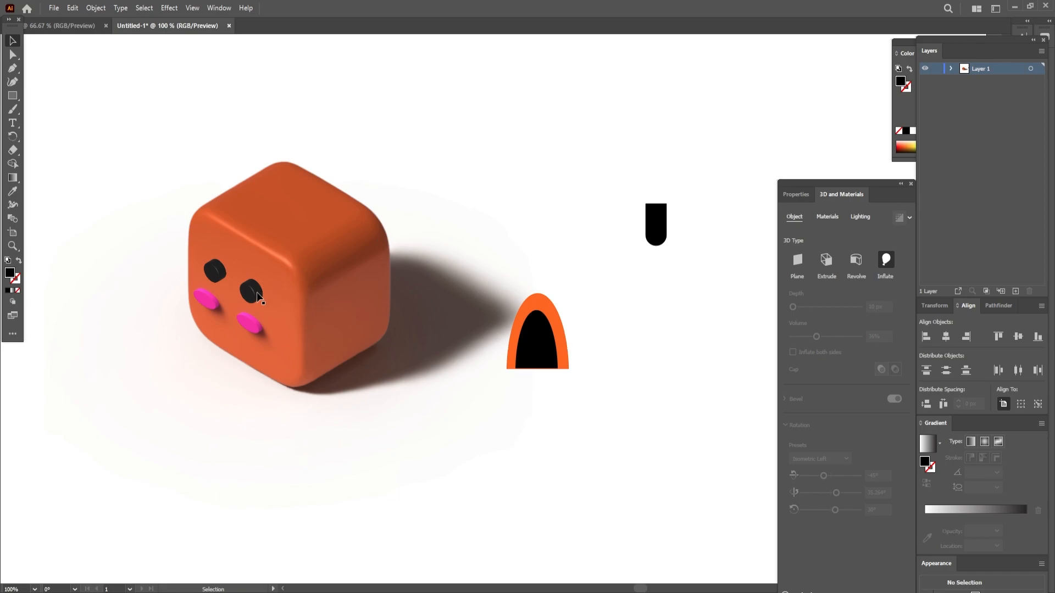
pyautogui.click(259, 294)
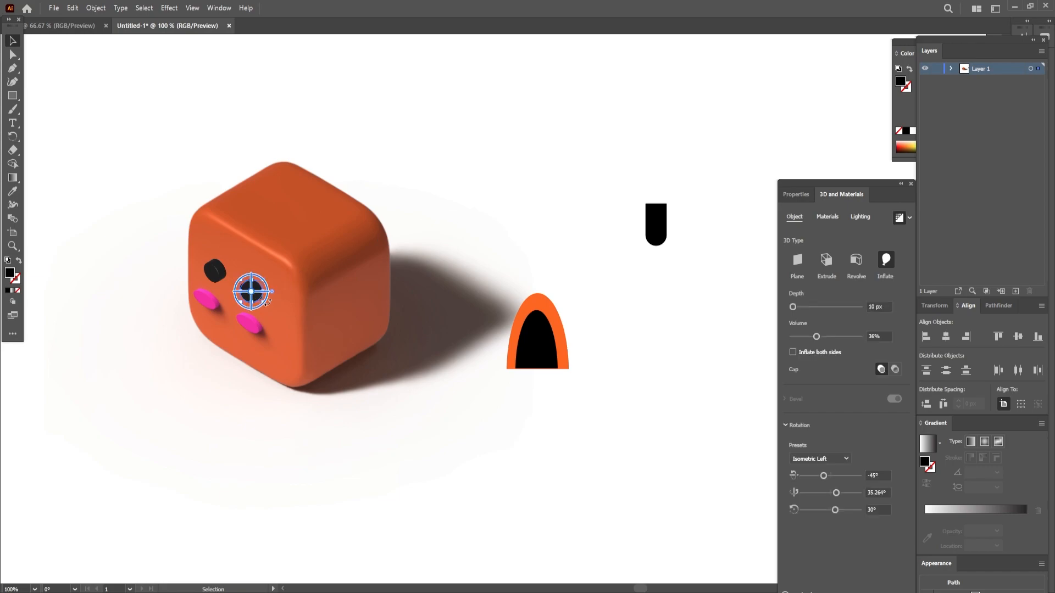
# Try deleting the lower-right black eye.
pyautogui.click(287, 360)
pyautogui.click(250, 292)
pyautogui.press('Delete')
pyautogui.hotkey('ctrl', 'z')
pyautogui.hotkey('ctrl', 'z')
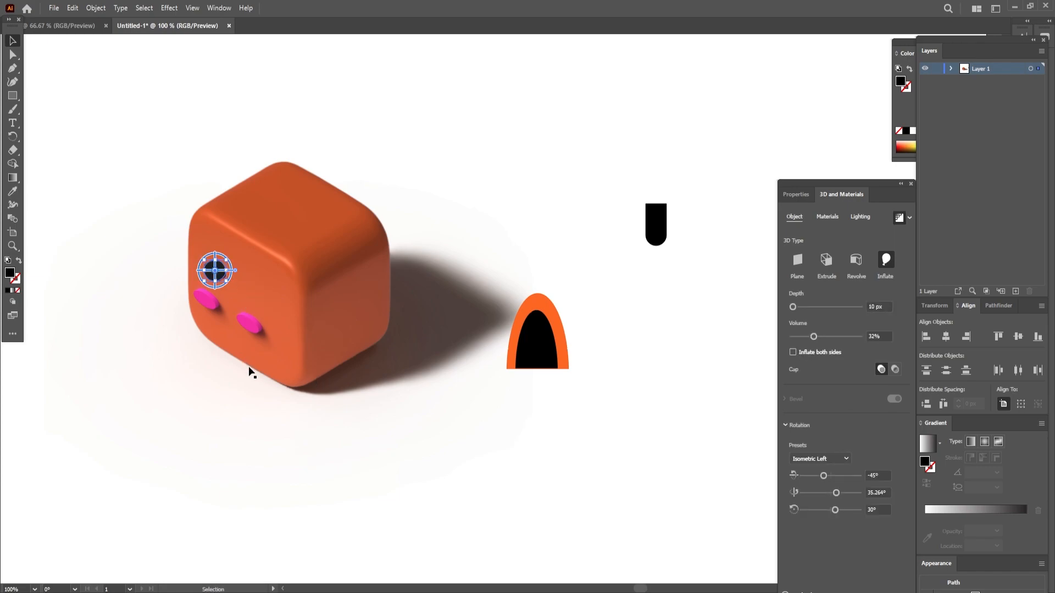
pyautogui.click(248, 361)
pyautogui.click(134, 217)
# Undo the recent deletion, inflate volume changes and last nudges of the black eyes.
pyautogui.hotkey('ctrl', 'z')
pyautogui.hotkey('ctrl', 'z')
pyautogui.hotkey('ctrl', 'z')
pyautogui.hotkey('ctrl', 'z')
pyautogui.hotkey('ctrl', 'z')
pyautogui.hotkey('ctrl', 'z')
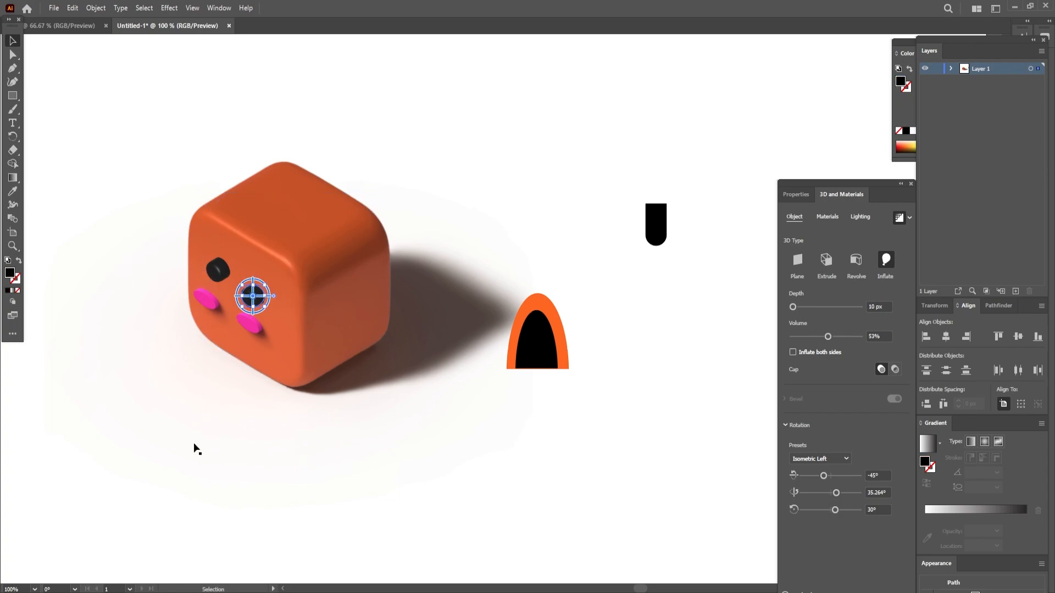
pyautogui.hotkey('ctrl', 'z')
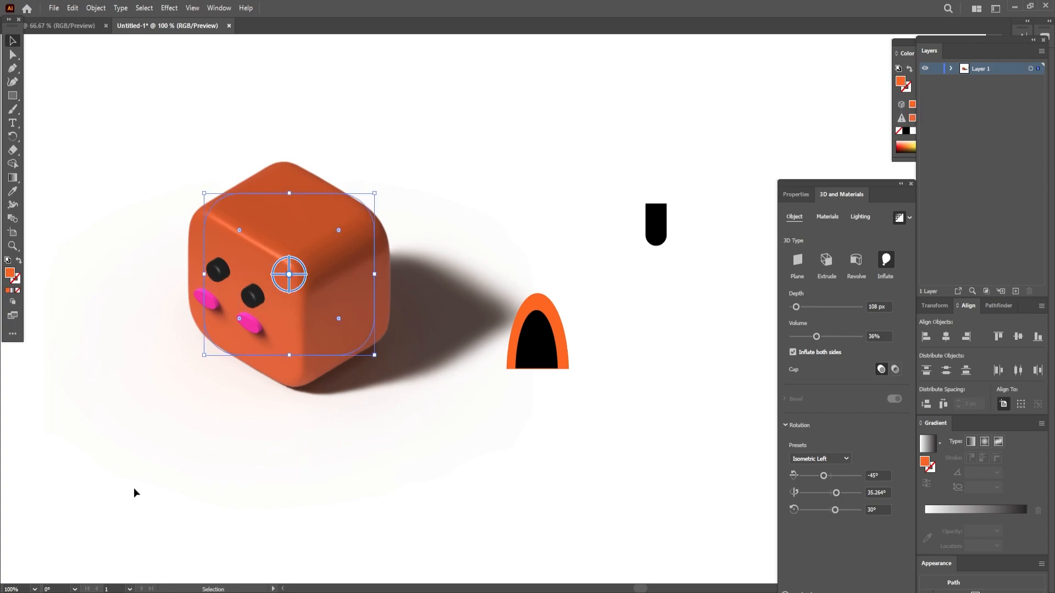
pyautogui.hotkey('ctrl', 'z')
# Reposition the two black eyes slightly so they sit above the pink cheeks.
pyautogui.click(249, 294)
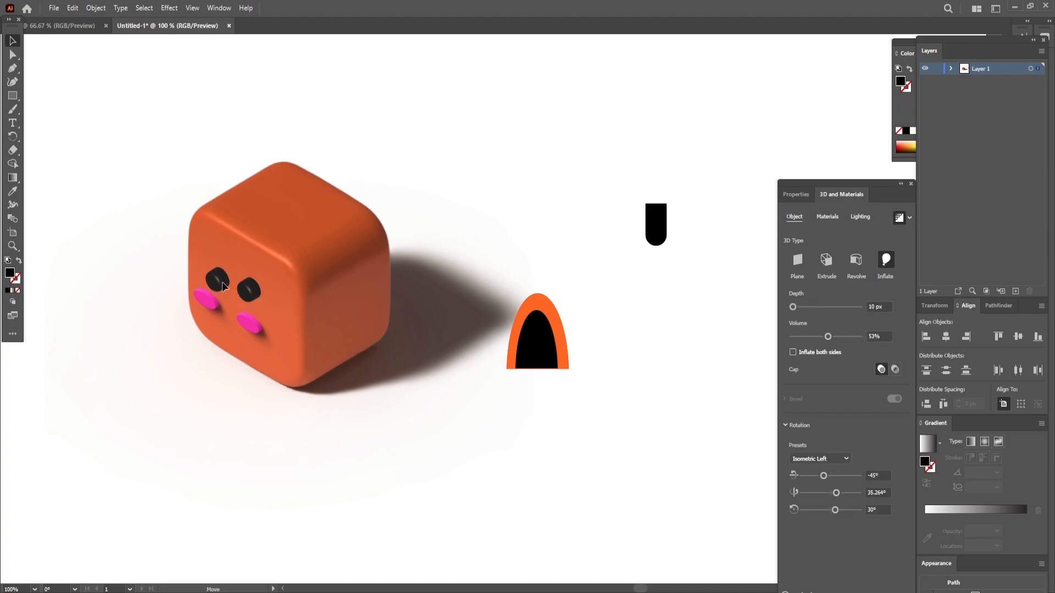
pyautogui.moveTo(248, 290); pyautogui.dragTo(252, 291)
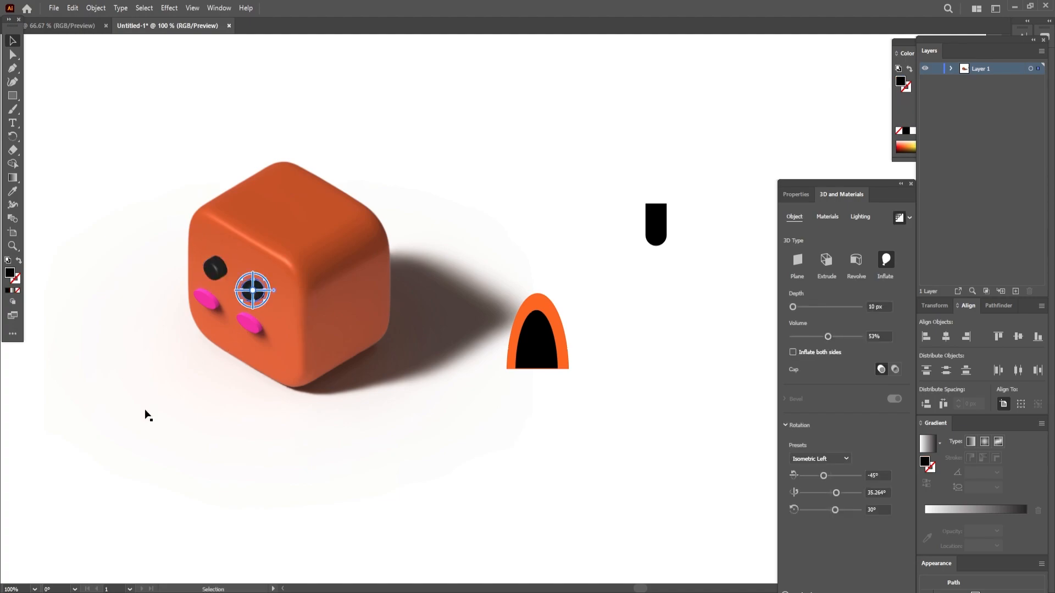
# Turn on a shadow for the lower-right eye, positioned Below Object with 100% distance and 10% shadow bounds.
pyautogui.click(860, 216)
pyautogui.click(892, 478)
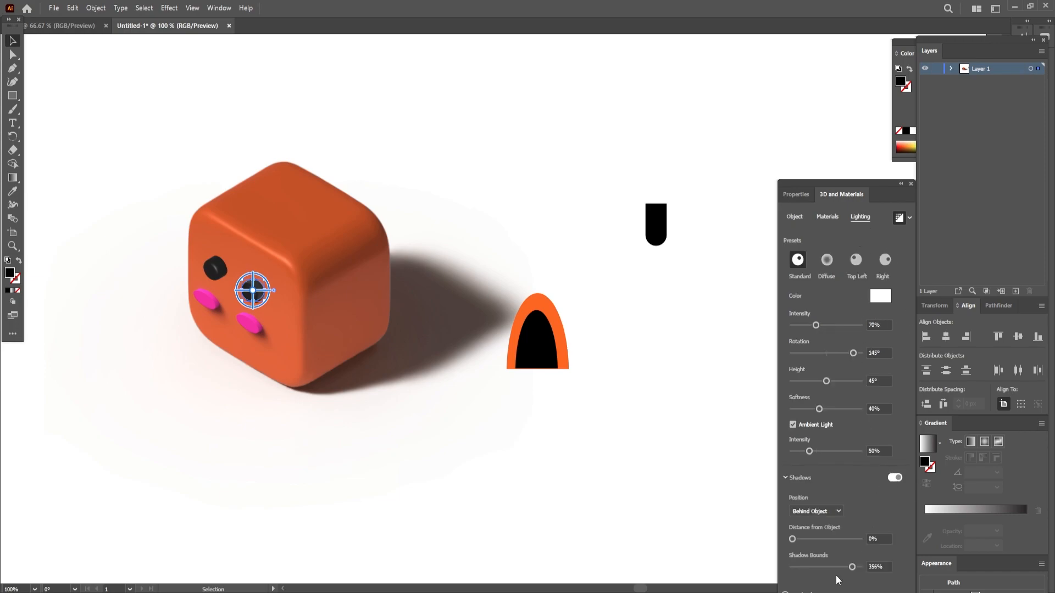
pyautogui.click(817, 512)
pyautogui.click(835, 535)
pyautogui.click(833, 513)
pyautogui.click(833, 512)
pyautogui.moveTo(846, 567)
pyautogui.mouseDown()
pyautogui.moveTo(819, 566)
pyautogui.moveTo(838, 567)
pyautogui.mouseUp()
pyautogui.click(838, 511)
pyautogui.click(835, 535)
pyautogui.moveTo(792, 567); pyautogui.dragTo(791, 571)
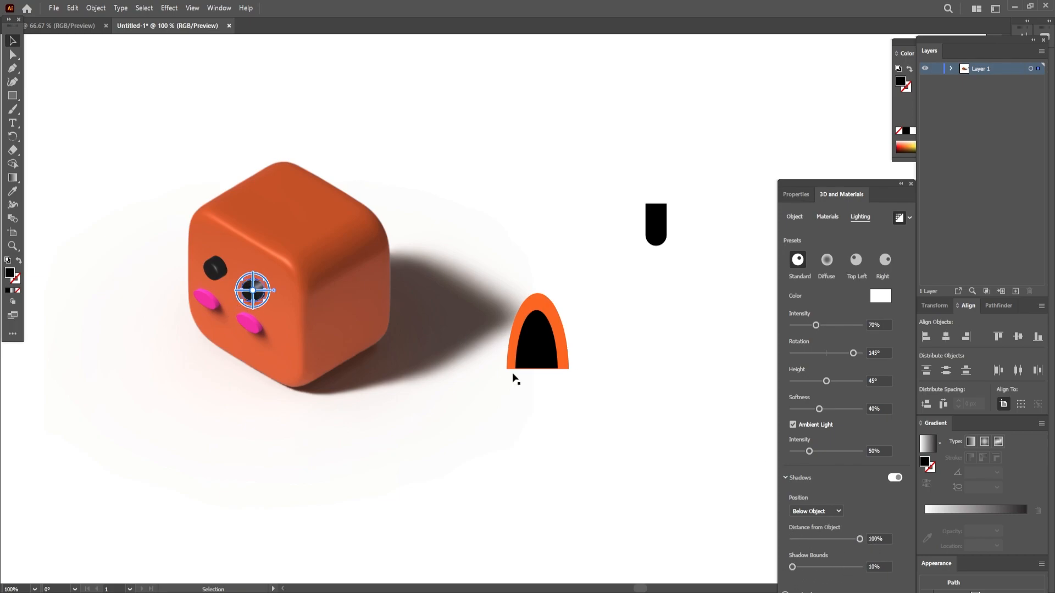
pyautogui.click(437, 457)
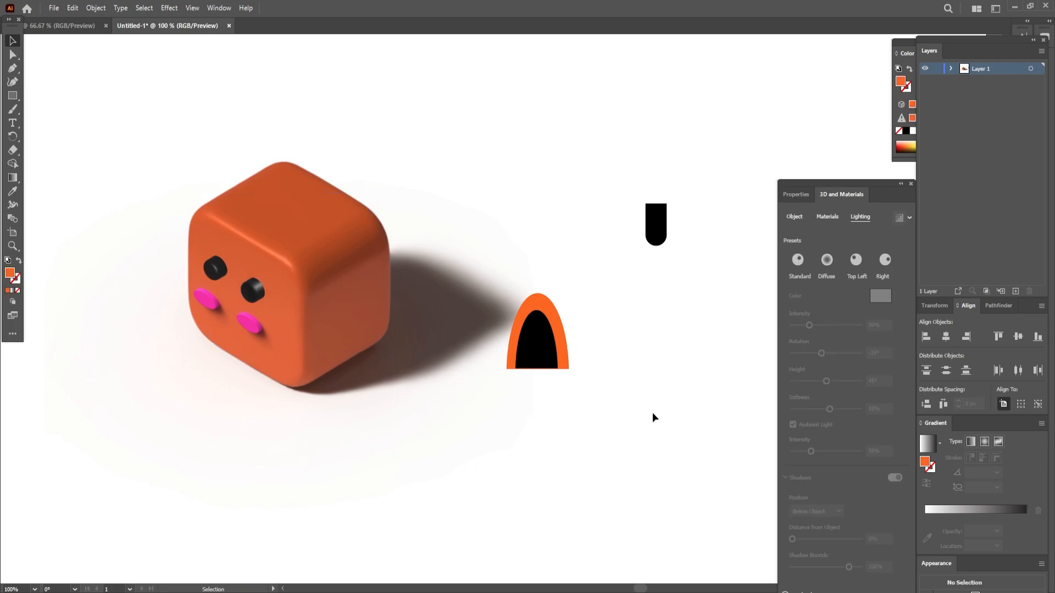
# Set the inflate volume of both black eyes to 16%.
pyautogui.click(251, 294)
pyautogui.click(795, 216)
pyautogui.moveTo(837, 337); pyautogui.dragTo(803, 339)
pyautogui.click(211, 271)
pyautogui.click(619, 487)
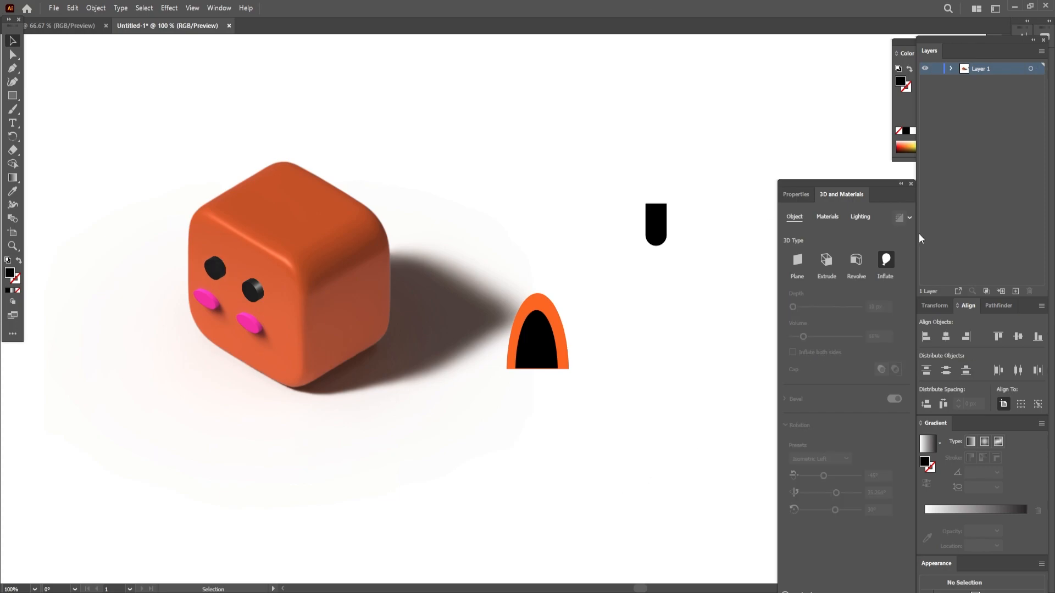
# Turn on inflating both sides for the upper-left black eye.
pyautogui.click(215, 268)
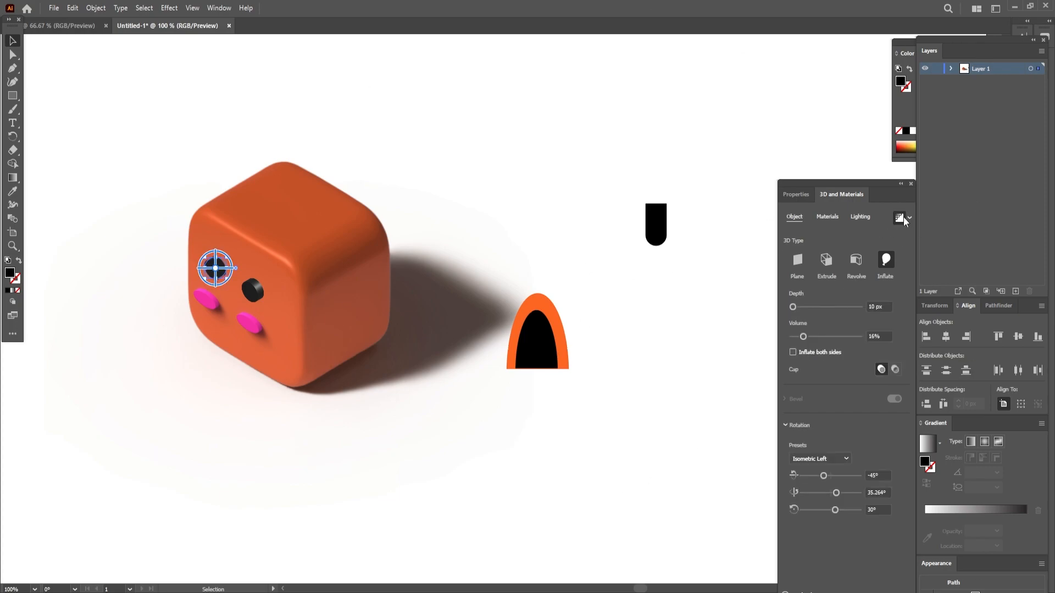
pyautogui.click(252, 294)
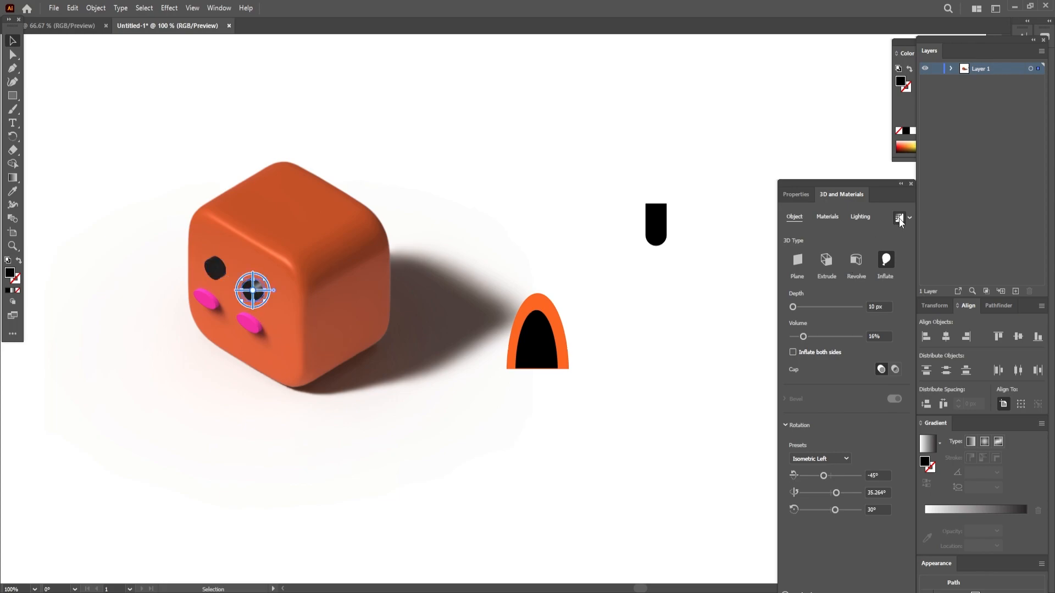
pyautogui.click(215, 268)
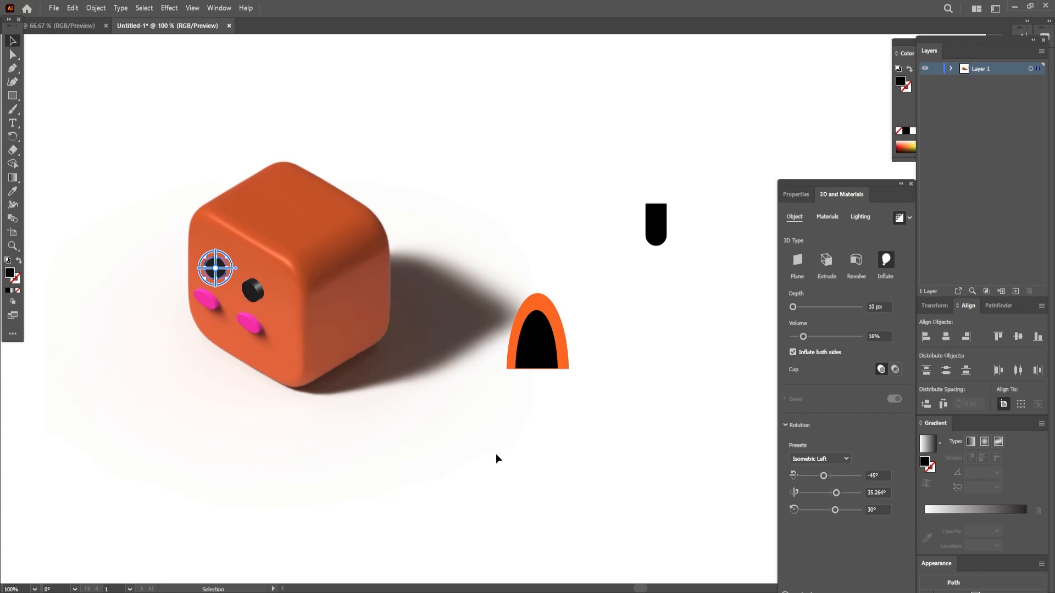
pyautogui.click(480, 492)
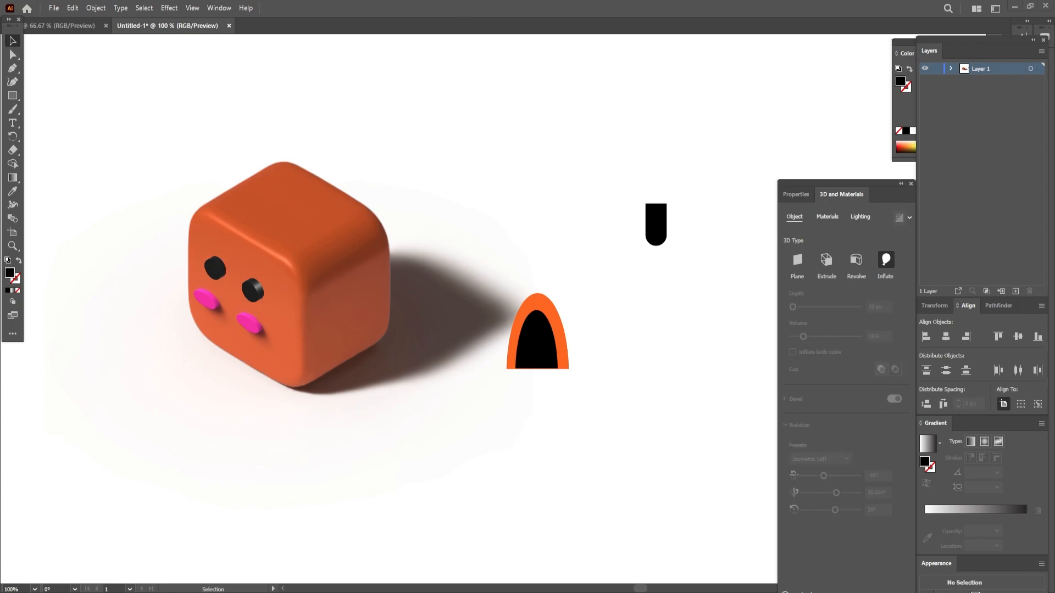
# Draw a black-filled rectangle on the empty canvas above and beside the orange cube.
pyautogui.click(12, 95)
pyautogui.moveTo(461, 94); pyautogui.dragTo(531, 156)
pyautogui.doubleClick(10, 273)
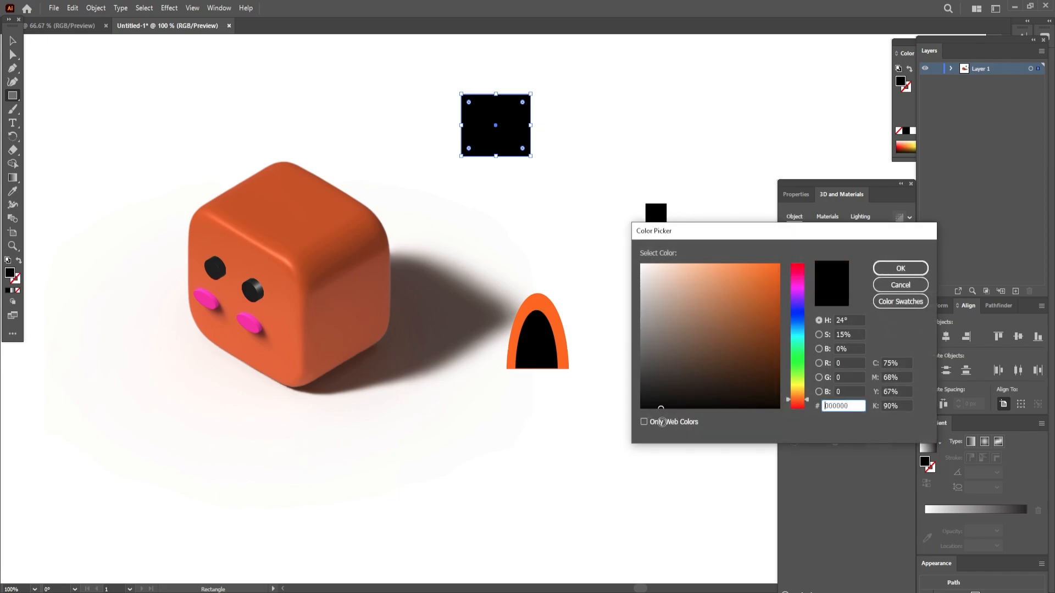
pyautogui.click(900, 268)
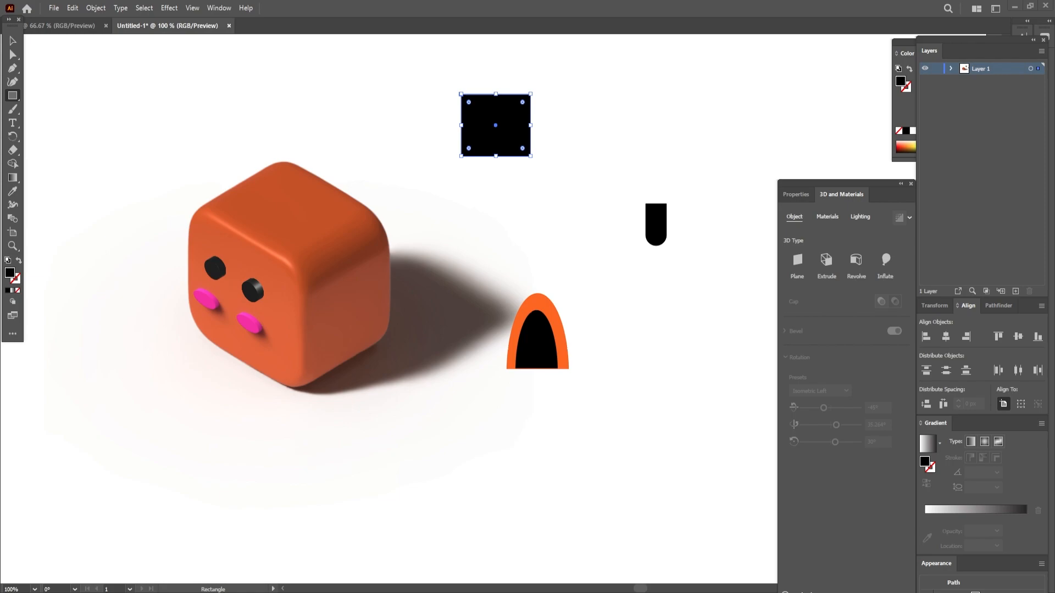
# Inflate the black rectangle with 77% volume and round its corners.
pyautogui.click(885, 261)
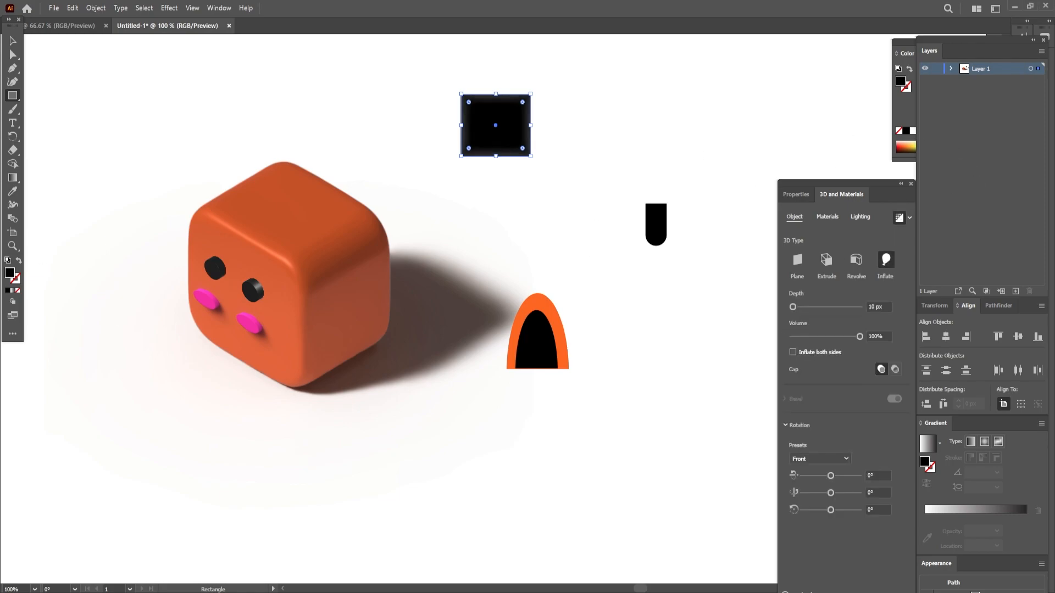
pyautogui.moveTo(860, 336)
pyautogui.mouseDown()
pyautogui.moveTo(820, 338)
pyautogui.moveTo(843, 344)
pyautogui.mouseUp()
pyautogui.click(12, 54)
pyautogui.moveTo(468, 102); pyautogui.dragTo(477, 110)
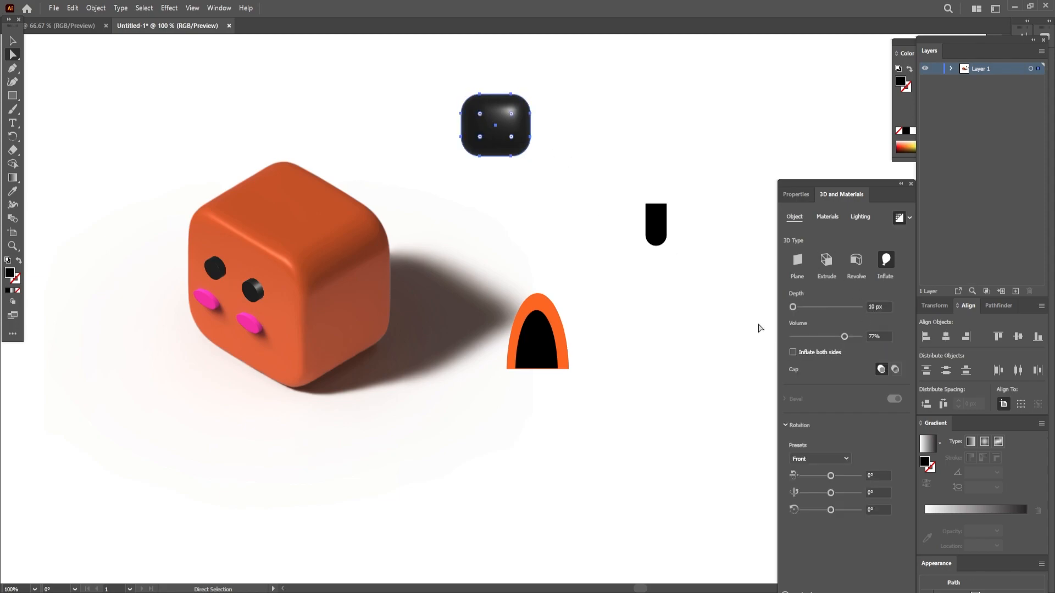
# Rotate the inflated black shape to about 147° around X, -149° around Y and 158° around Z.
pyautogui.moveTo(831, 476); pyautogui.dragTo(837, 476)
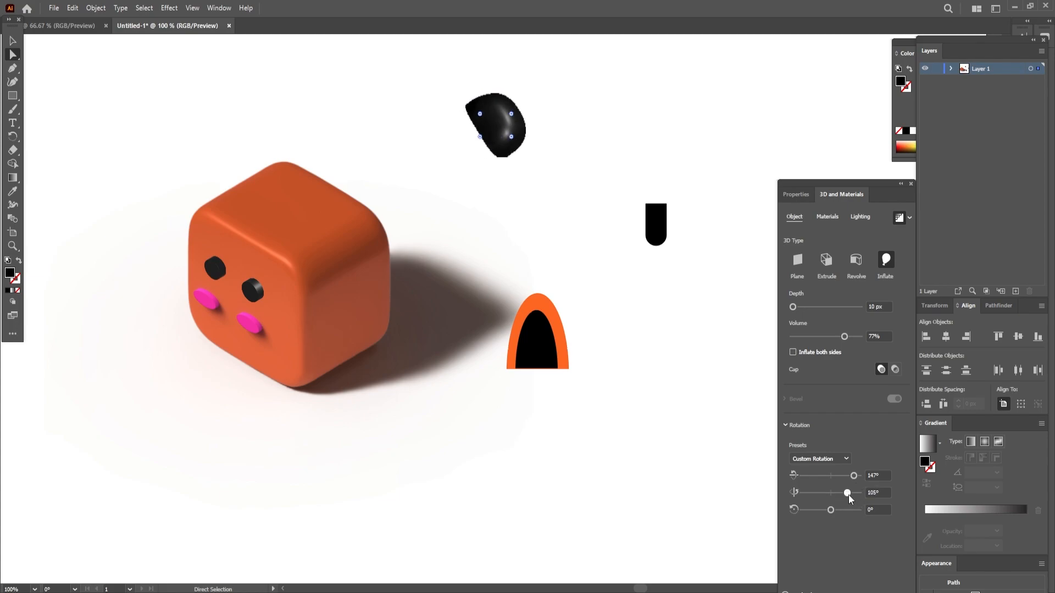
pyautogui.moveTo(847, 493)
pyautogui.mouseDown()
pyautogui.moveTo(832, 493)
pyautogui.moveTo(850, 496)
pyautogui.mouseUp()
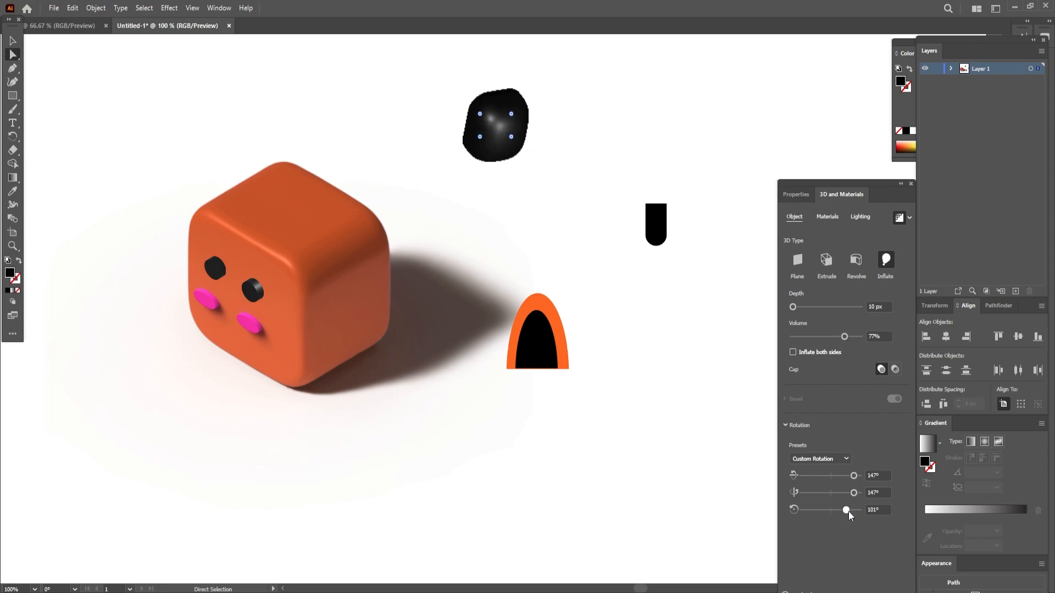
pyautogui.moveTo(854, 493); pyautogui.dragTo(797, 489)
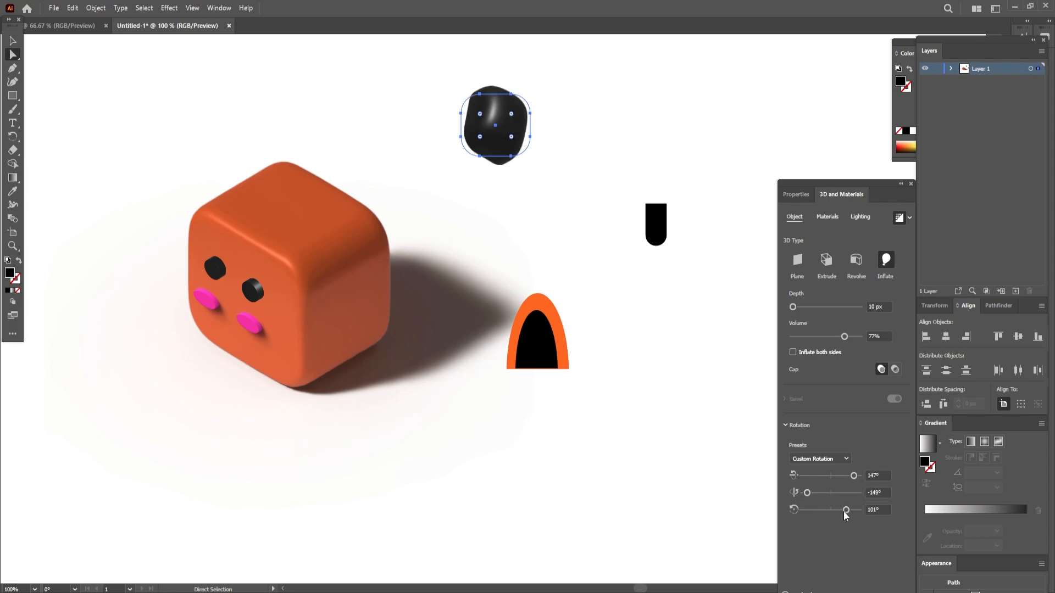
pyautogui.moveTo(855, 509); pyautogui.dragTo(855, 509)
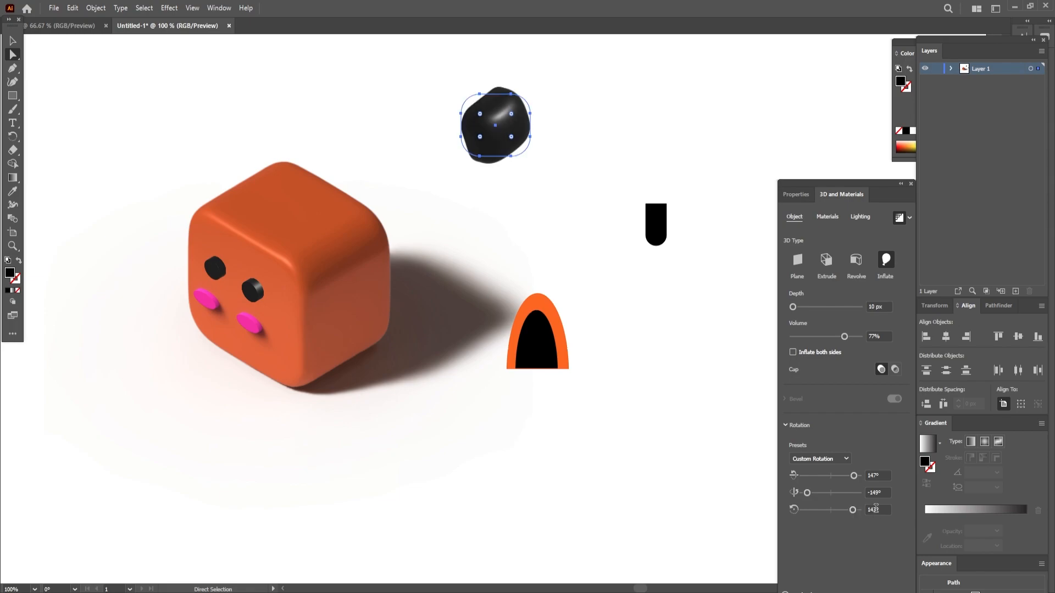
pyautogui.press('BackSpace')
pyautogui.press('BackSpace')
pyautogui.write('58')
pyautogui.click(874, 475)
pyautogui.press('BackSpace')
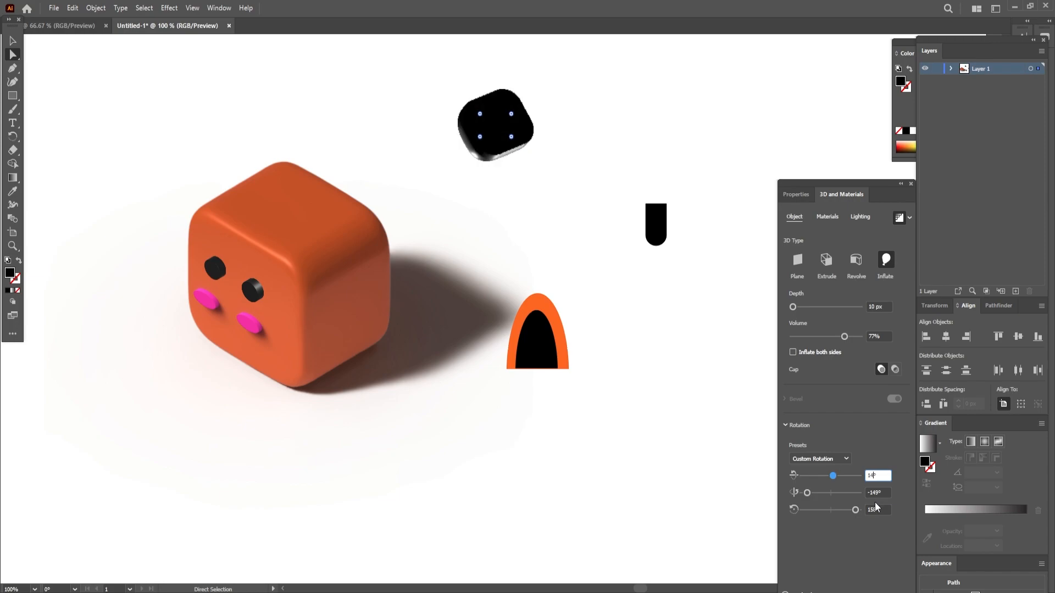
# Set the black shape's material to roughness 0.3 and metallic 0.5.
pyautogui.press('v')
pyautogui.click(828, 217)
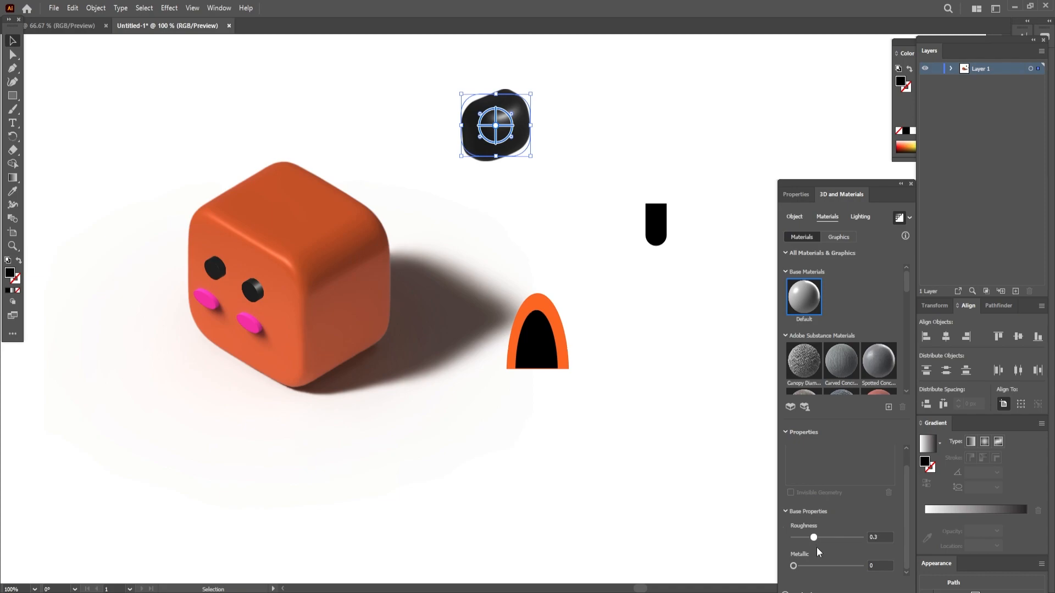
pyautogui.click(879, 538)
pyautogui.write('0.30')
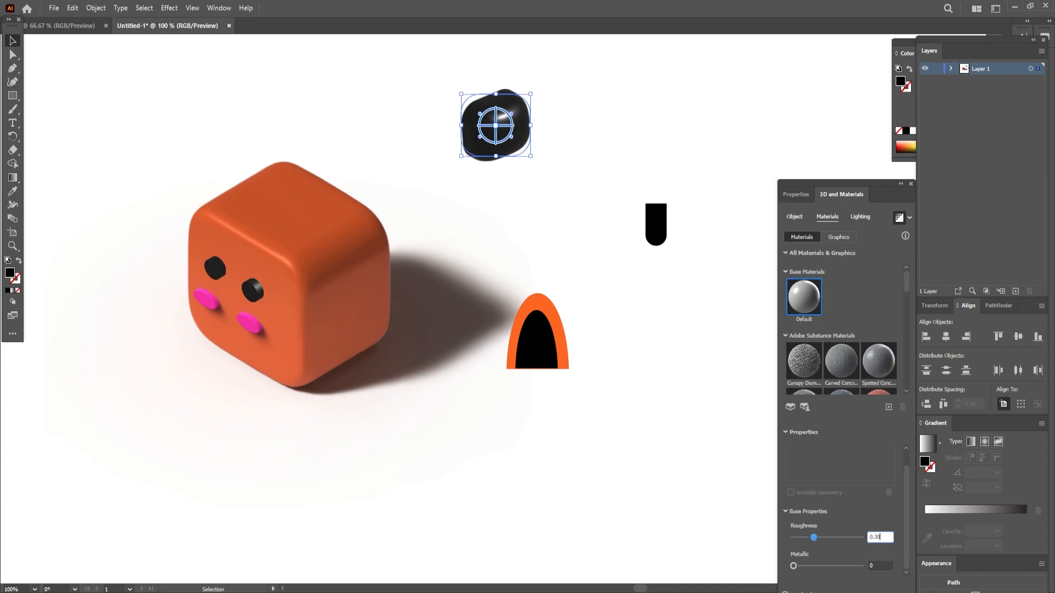
pyautogui.moveTo(795, 565); pyautogui.dragTo(831, 568)
pyautogui.click(884, 566)
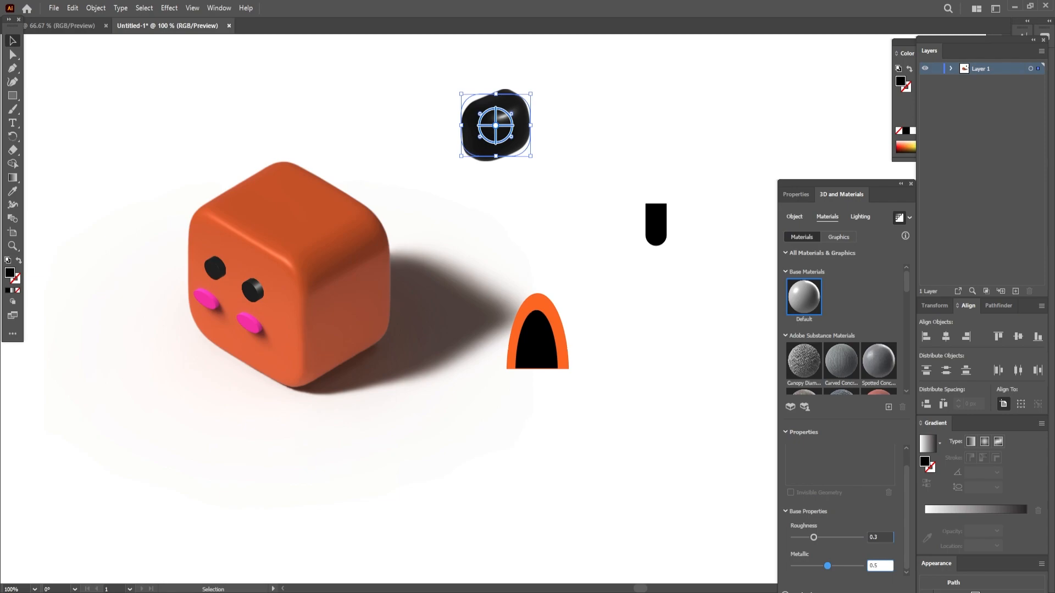
# Light the black shape with 119% intensity, -145° rotation, 29° height, 59% softness and 125% ambient intensity.
pyautogui.click(861, 216)
pyautogui.moveTo(826, 326); pyautogui.dragTo(800, 362)
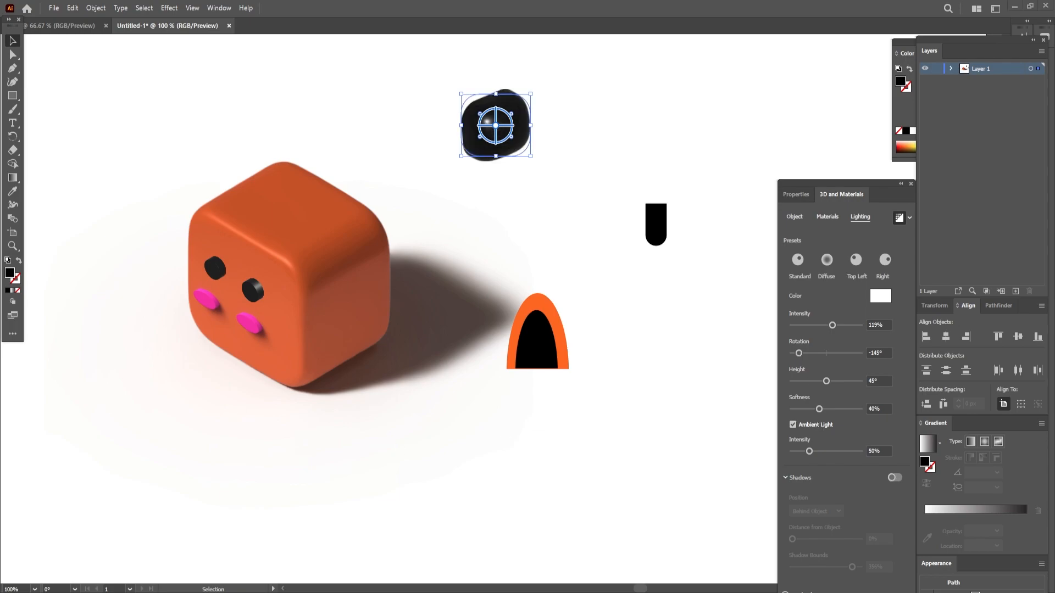
pyautogui.click(803, 381)
pyautogui.moveTo(819, 411); pyautogui.dragTo(819, 413)
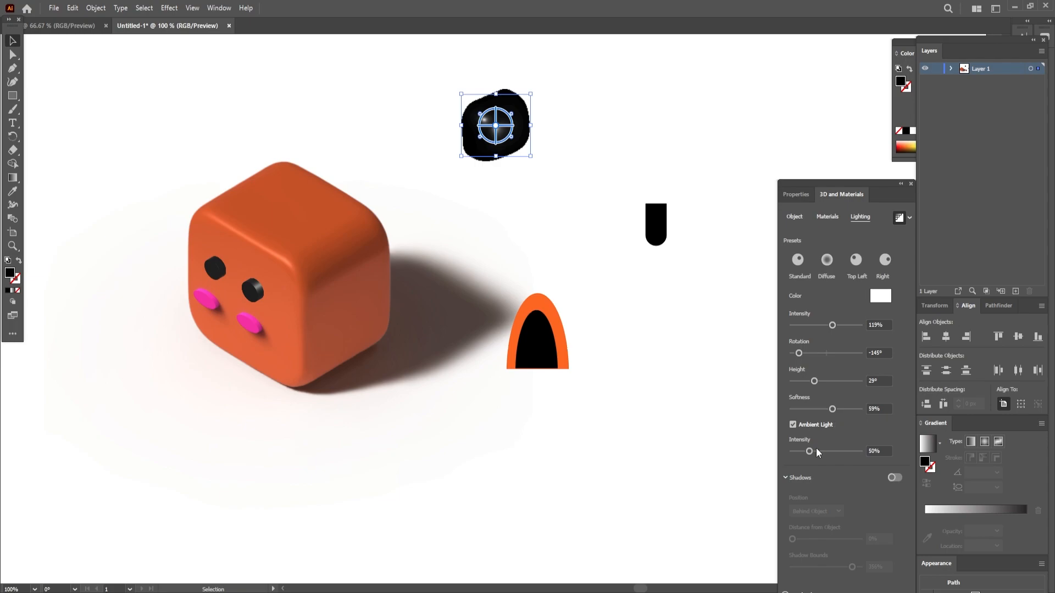
pyautogui.moveTo(809, 451); pyautogui.dragTo(834, 451)
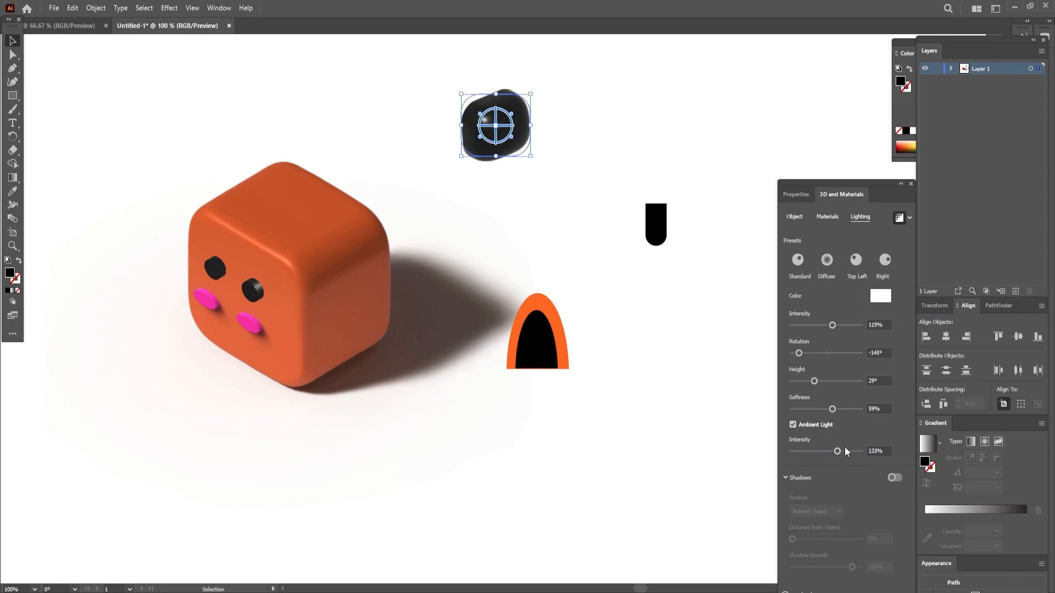
# Give the black shape a shadow Behind Object with 8% distance and 250% bounds, and place it slightly smaller on the cube's right face.
pyautogui.click(895, 478)
pyautogui.moveTo(794, 539); pyautogui.dragTo(849, 568)
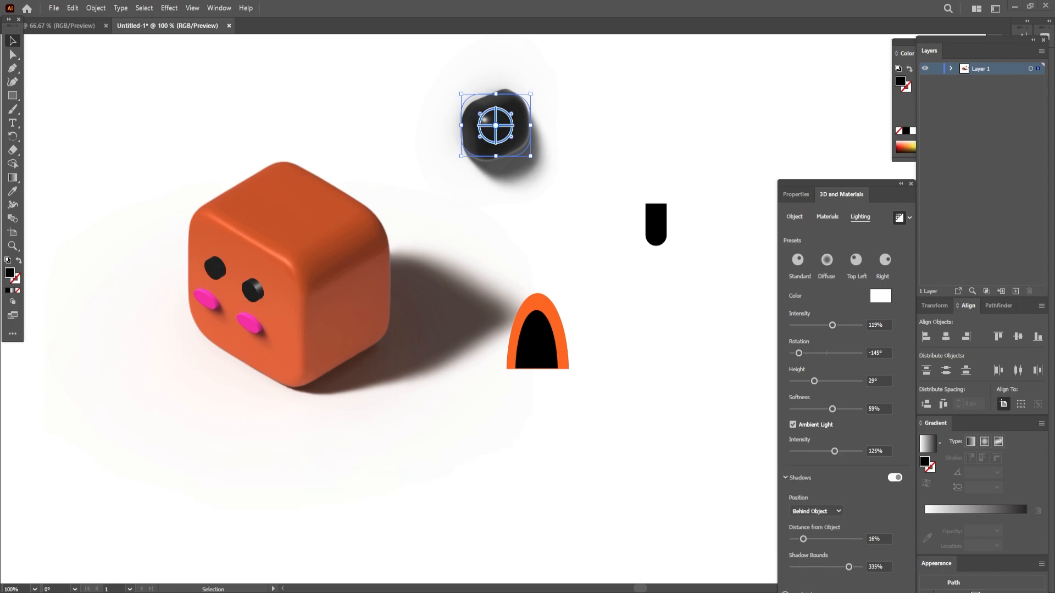
pyautogui.moveTo(849, 567); pyautogui.dragTo(795, 542)
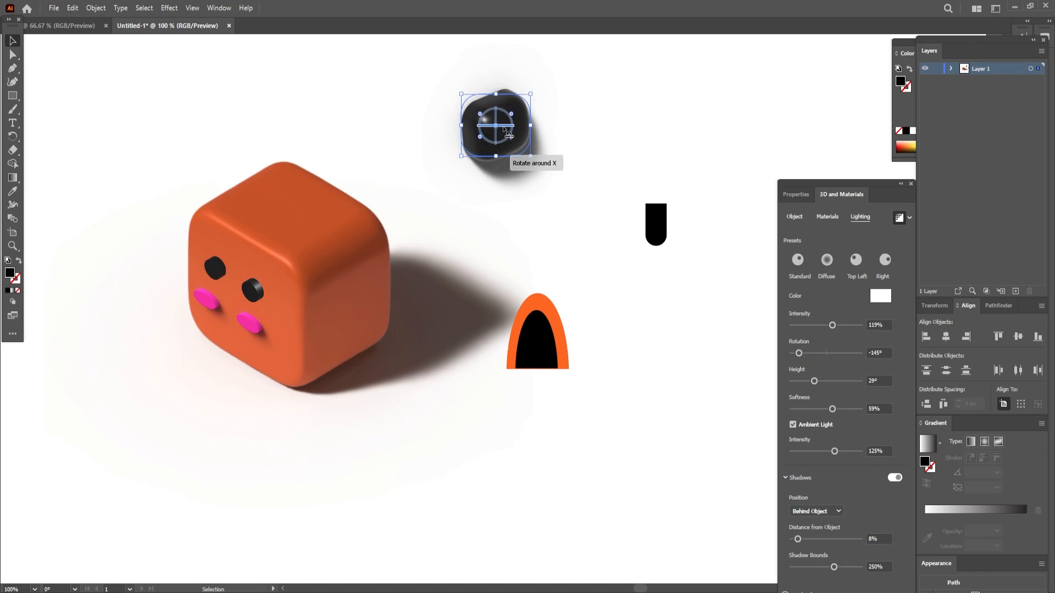
pyautogui.moveTo(497, 135); pyautogui.dragTo(361, 300)
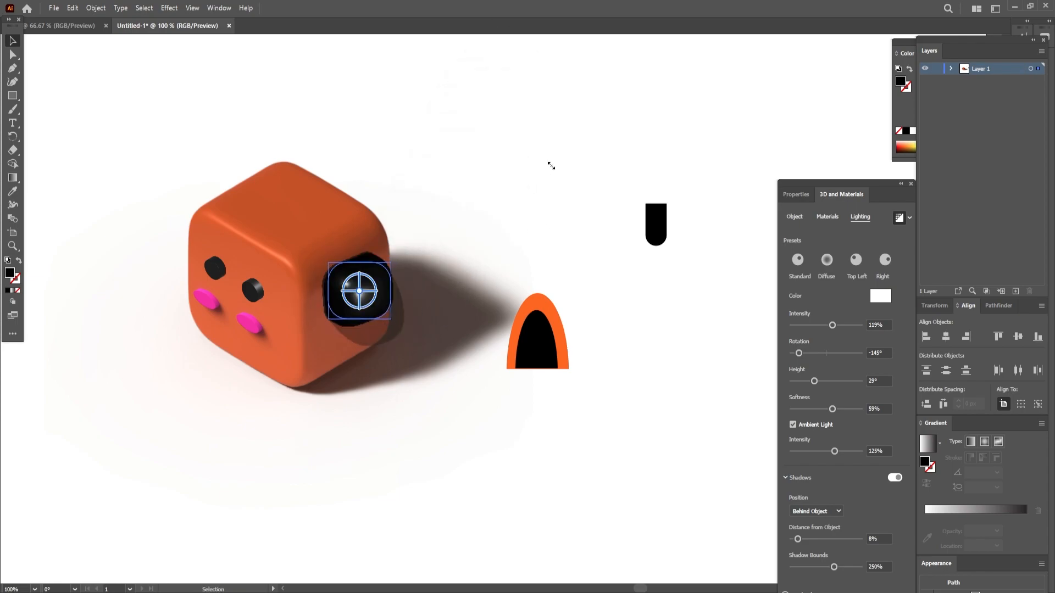
pyautogui.click(566, 193)
# Draw an open L-shaped path of two segments above the black rounded bar, with no fill and a black stroke.
pyautogui.press('p')
pyautogui.click(530, 86)
pyautogui.click(719, 83)
pyautogui.click(721, 138)
pyautogui.click(17, 290)
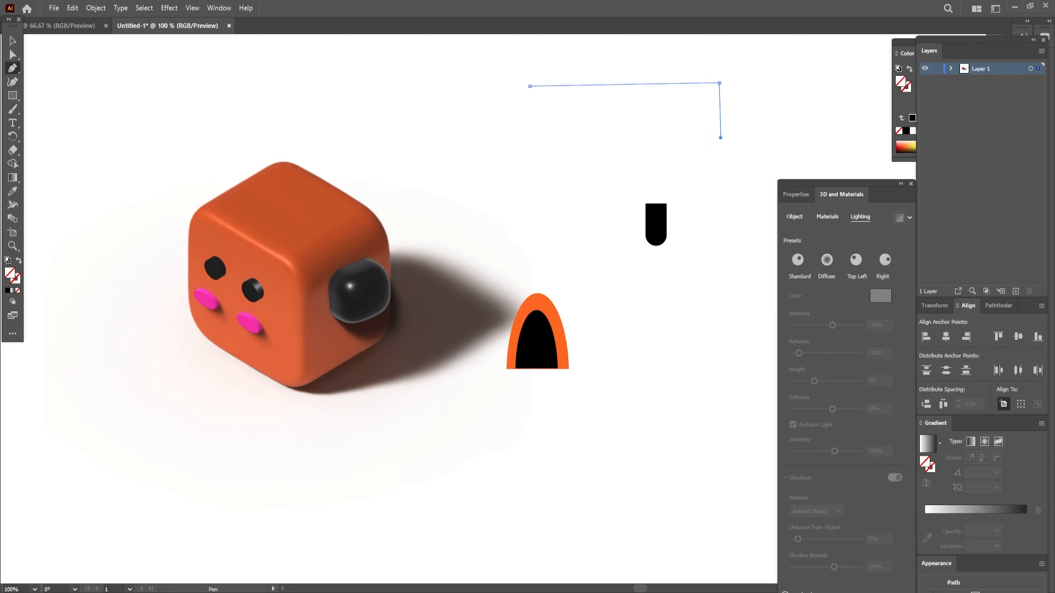
pyautogui.doubleClick(18, 280)
pyautogui.moveTo(686, 332); pyautogui.dragTo(641, 412)
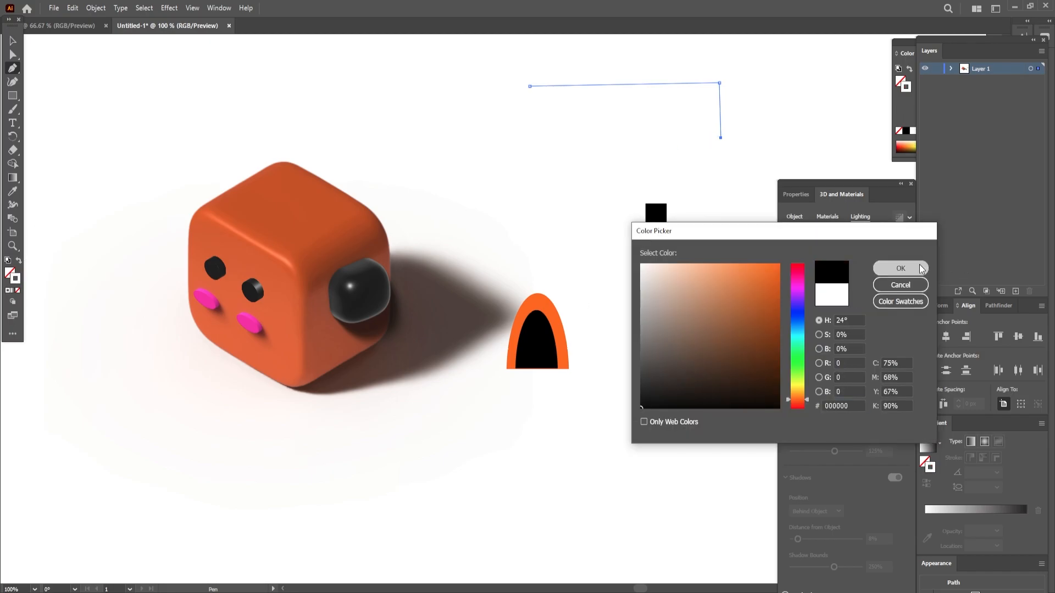
pyautogui.click(922, 269)
pyautogui.click(13, 40)
# Set the L-shaped path's height to 112 px, keeping its width at about 248 px.
pyautogui.click(218, 8)
pyautogui.click(278, 436)
pyautogui.click(307, 327)
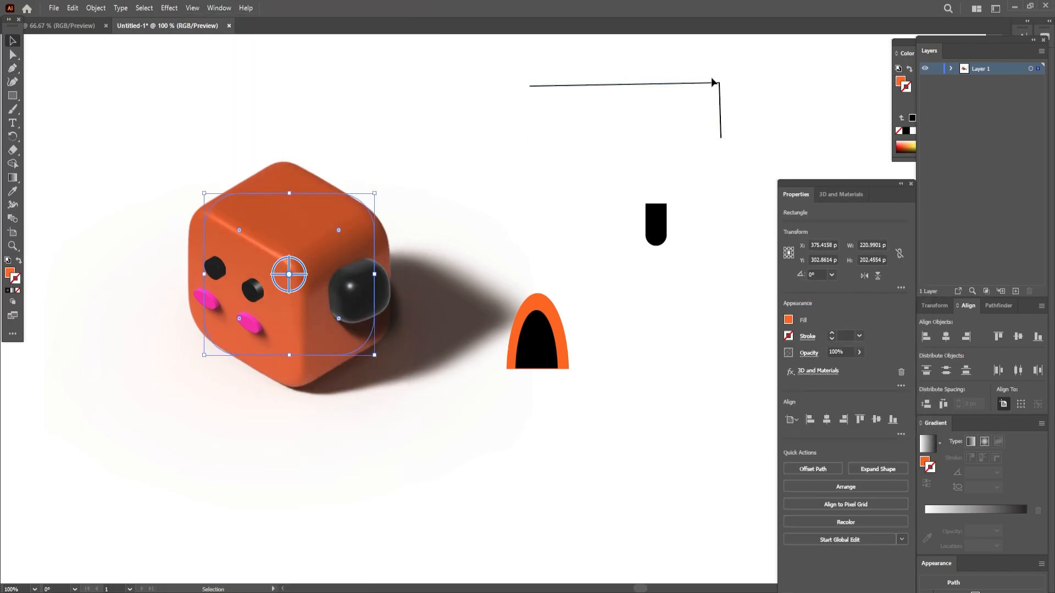
pyautogui.hotkey('ctrl', 'shift', 'a')
pyautogui.moveTo(537, 52); pyautogui.dragTo(687, 153)
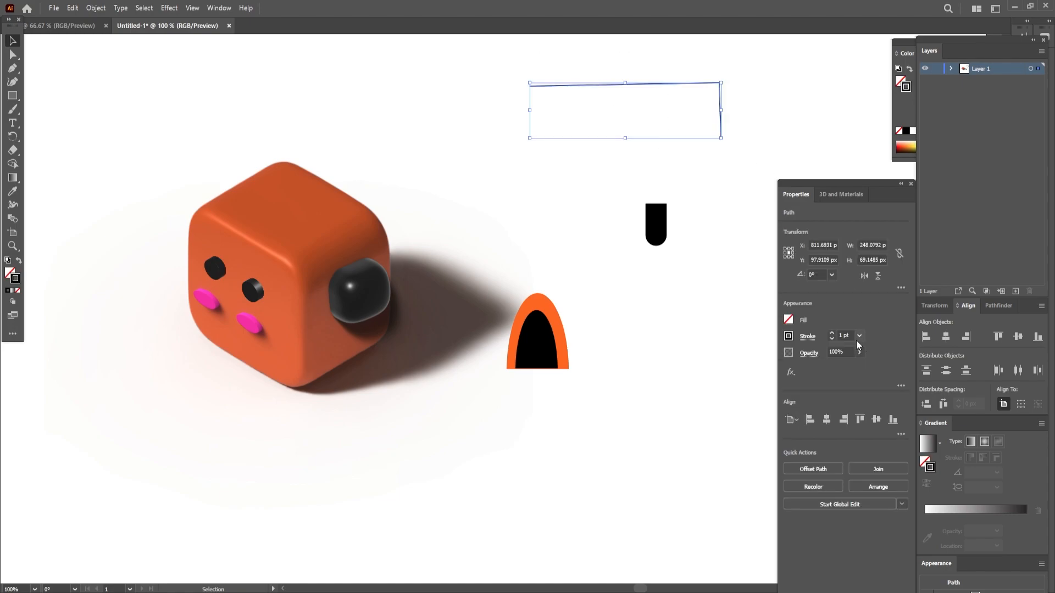
pyautogui.click(882, 245)
pyautogui.write('248')
pyautogui.press('Tab')
pyautogui.press('BackSpace')
pyautogui.write('112')
pyautogui.press('Return')
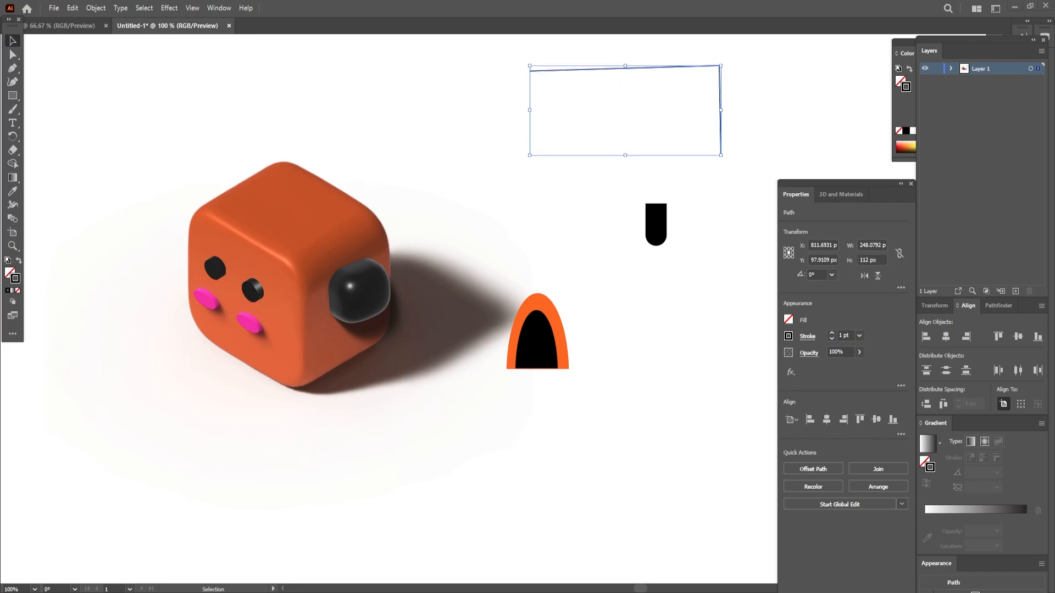
# Extrude the L-shaped path in 3D with a depth of 33 px.
pyautogui.click(910, 184)
pyautogui.click(219, 7)
pyautogui.click(258, 118)
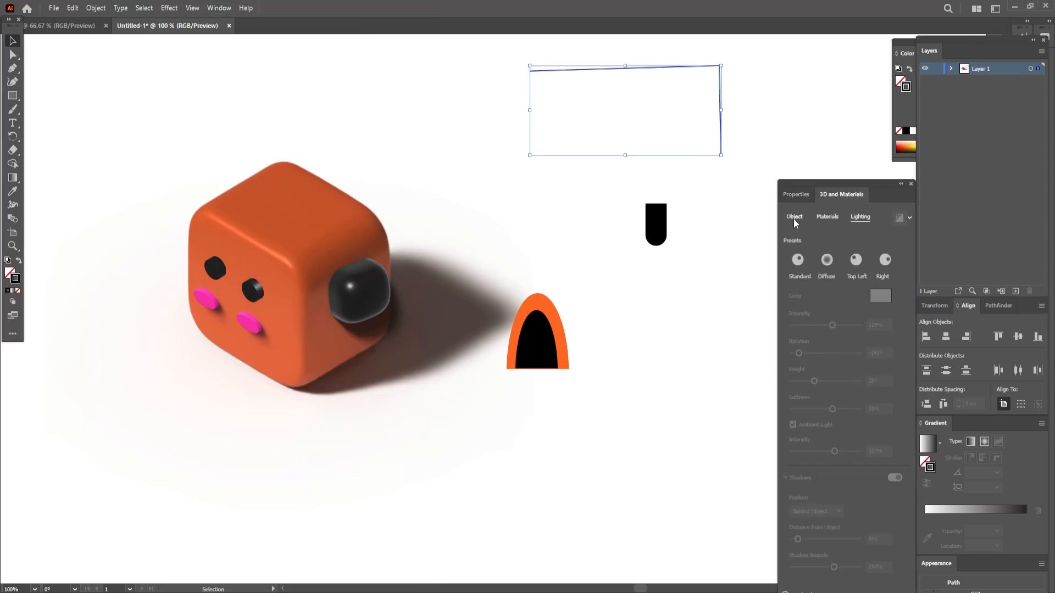
pyautogui.click(824, 262)
pyautogui.moveTo(794, 307); pyautogui.dragTo(795, 311)
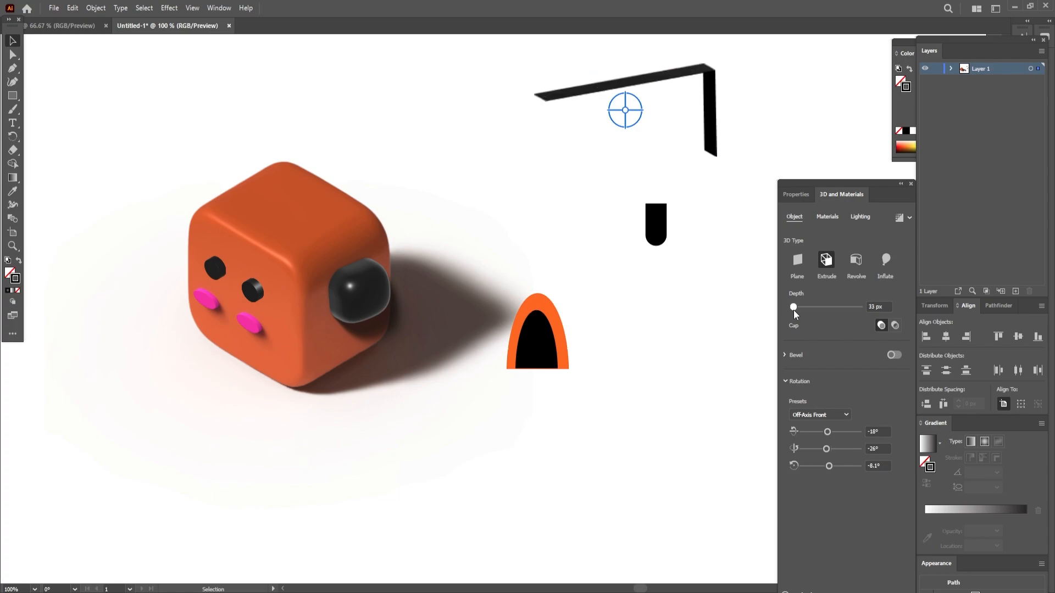
# Set the extruded L-shaped path's depth to 31 px and apply the Isometric Left rotation preset.
pyautogui.click(874, 306)
pyautogui.press('Down')
pyautogui.press('Down')
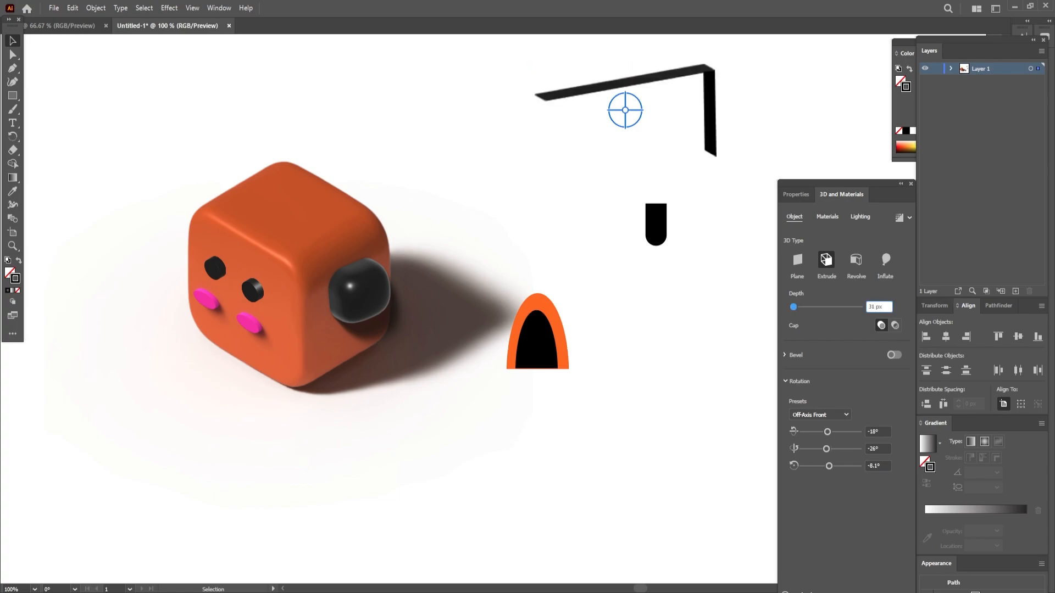
pyautogui.click(803, 417)
pyautogui.click(837, 365)
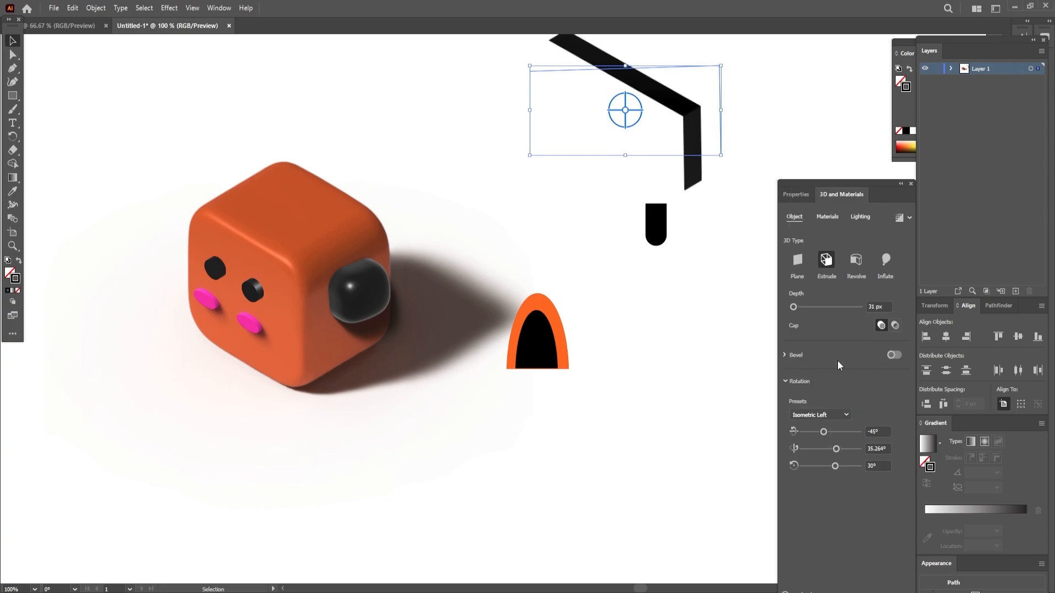
# Place the extruded black band across the cube's top and right face, and bring the black ball to the front.
pyautogui.moveTo(688, 117); pyautogui.dragTo(379, 242)
pyautogui.click(360, 290)
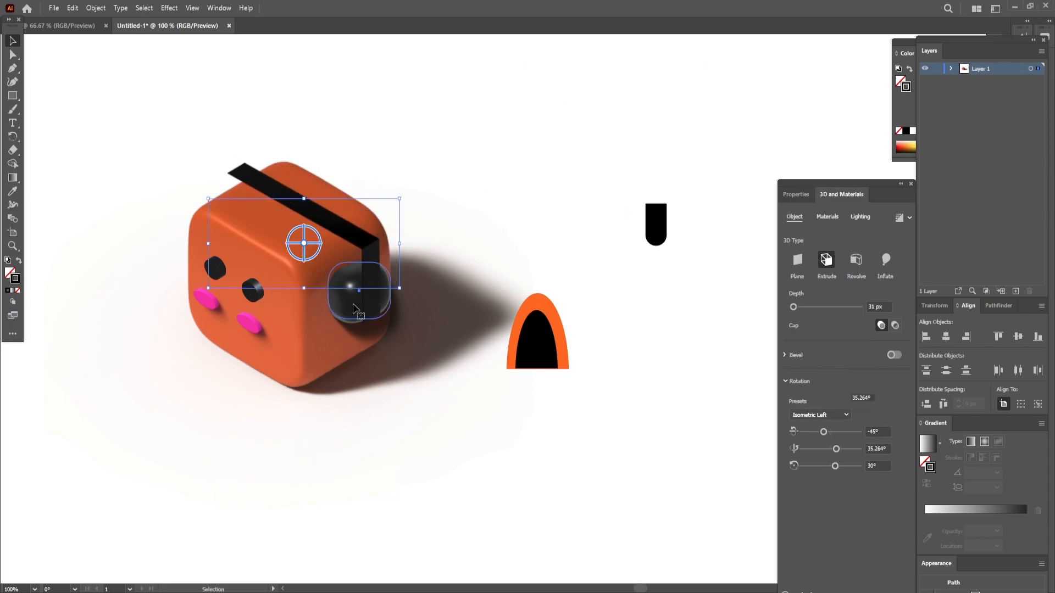
pyautogui.rightClick(354, 304)
pyautogui.moveTo(449, 511)
pyautogui.click(496, 508)
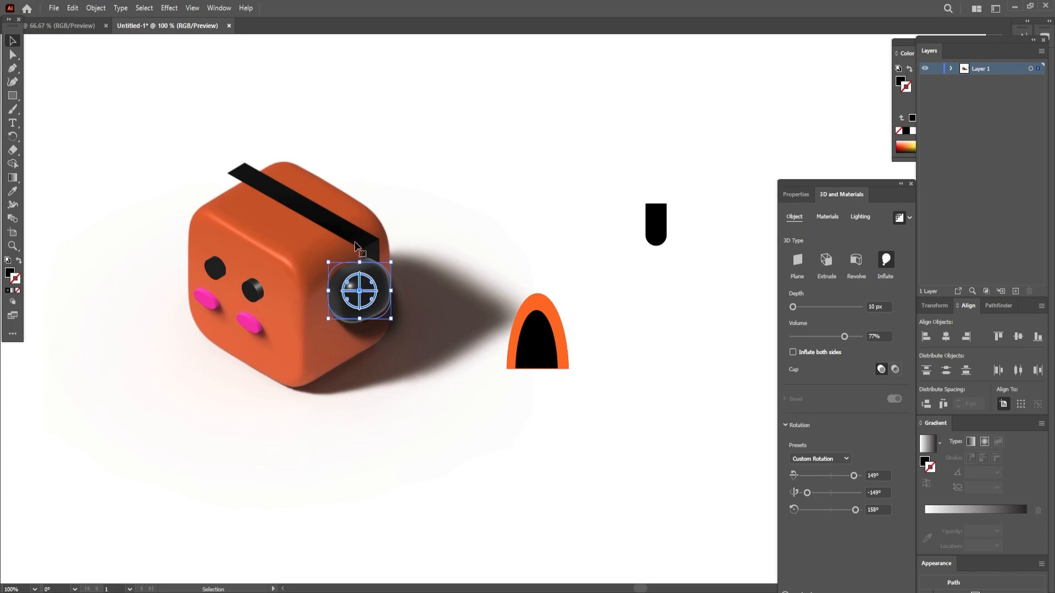
# Shift the black band slightly left on the cube, keeping its lower end behind the ball.
pyautogui.click(512, 138)
pyautogui.click(373, 257)
pyautogui.click(251, 175)
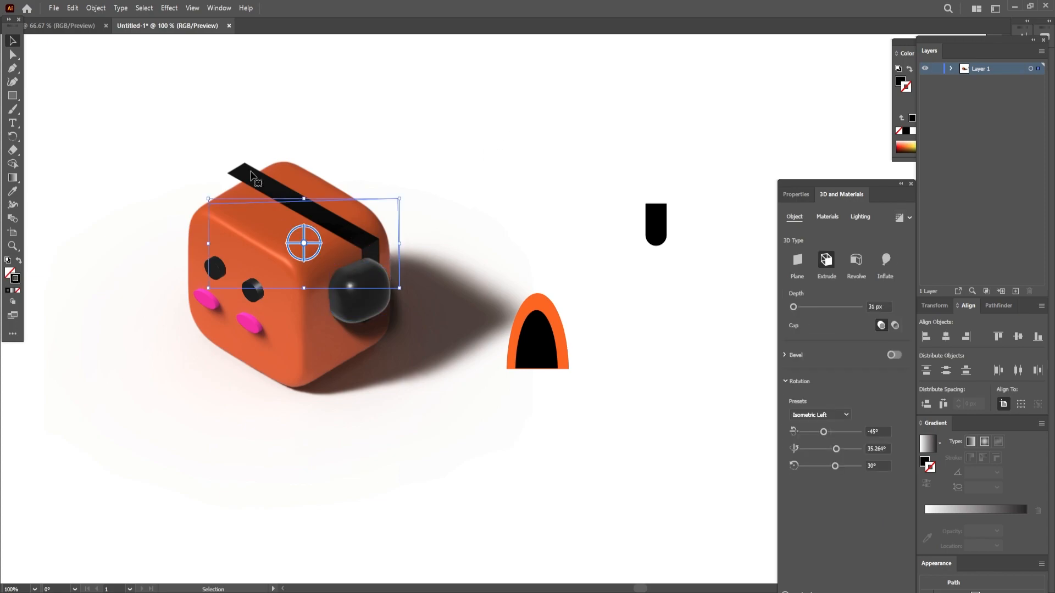
pyautogui.moveTo(241, 174); pyautogui.dragTo(223, 176)
# Change the black ball's light color to the R=241 G=90 B=36 swatch.
pyautogui.click(359, 290)
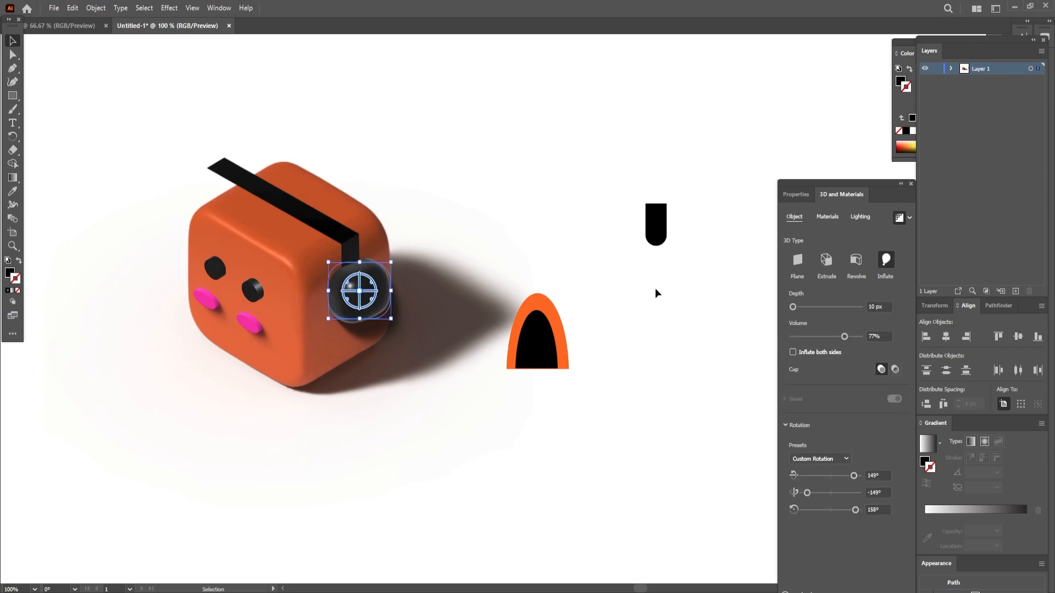
pyautogui.click(857, 223)
pyautogui.click(878, 301)
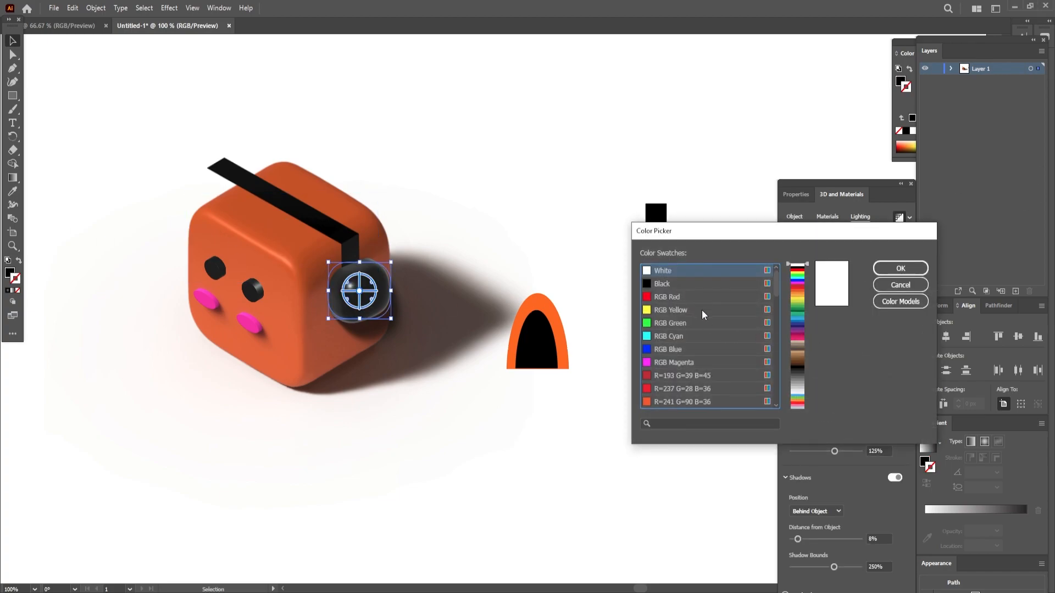
pyautogui.doubleClick(675, 401)
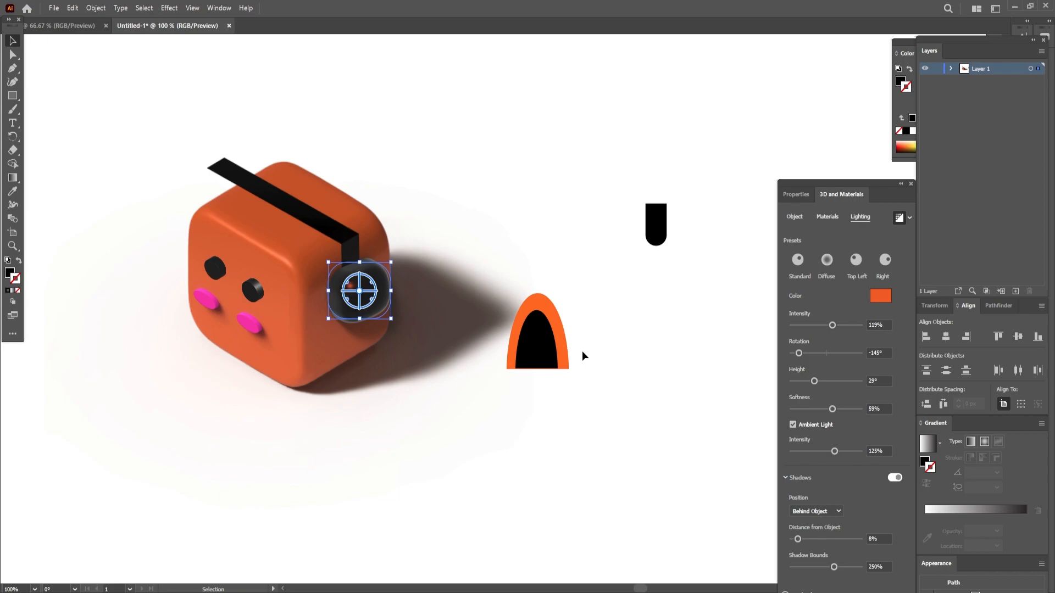
pyautogui.click(877, 295)
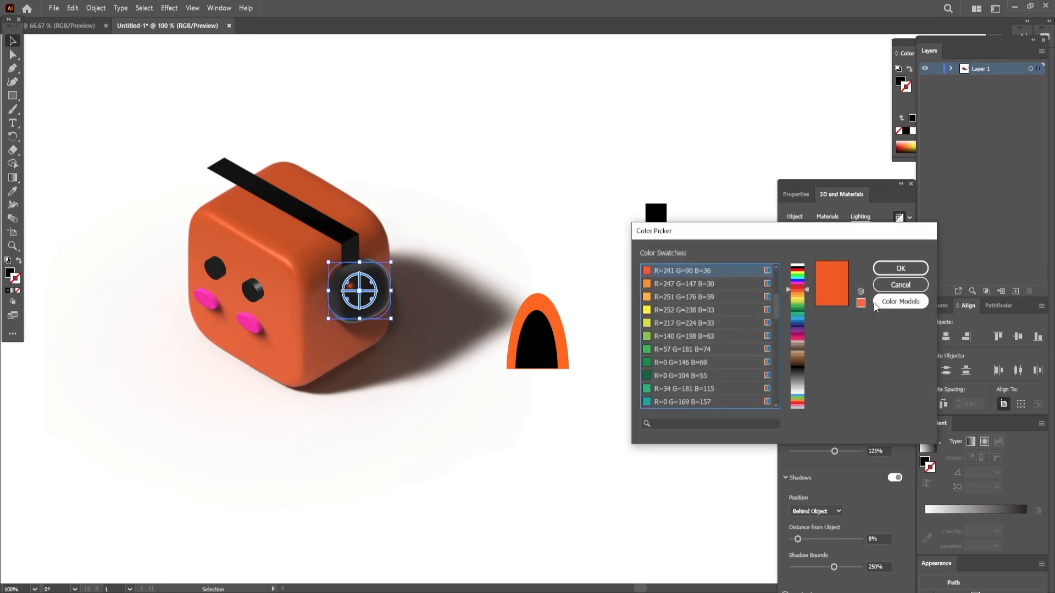
pyautogui.click(659, 286)
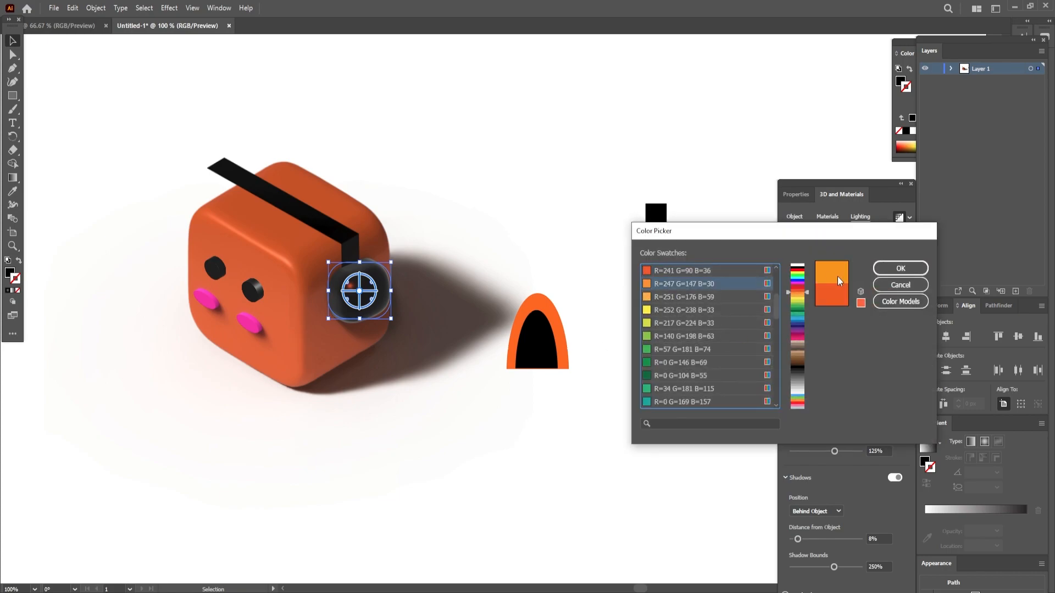
pyautogui.click(665, 272)
pyautogui.press('Return')
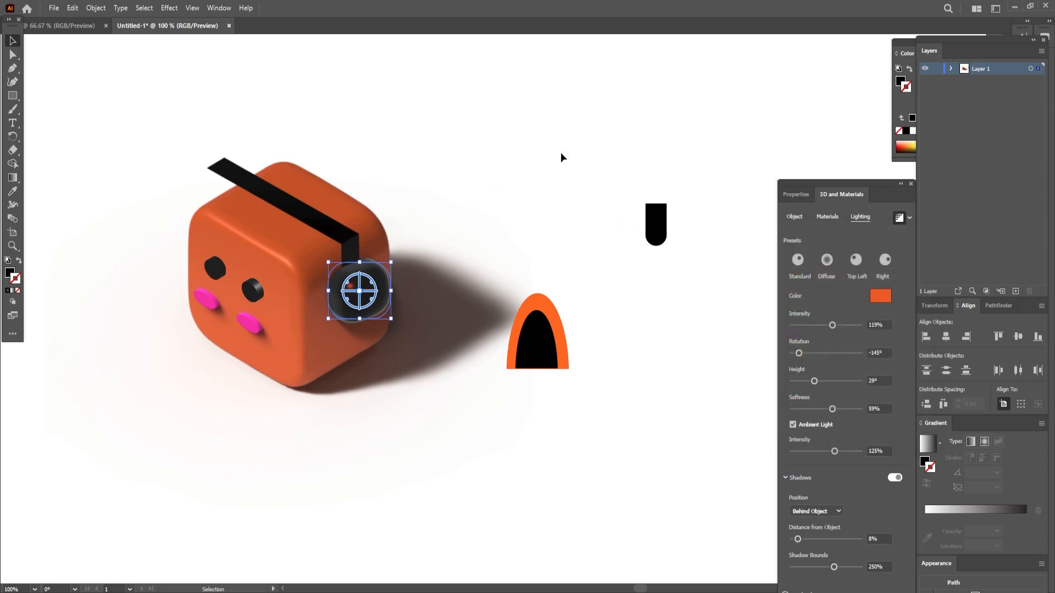
# Round the black band's corner and move its anchor points to follow the cube's top and right face.
pyautogui.click(562, 158)
pyautogui.press('a')
pyautogui.click(224, 170)
pyautogui.moveTo(192, 202); pyautogui.dragTo(227, 221)
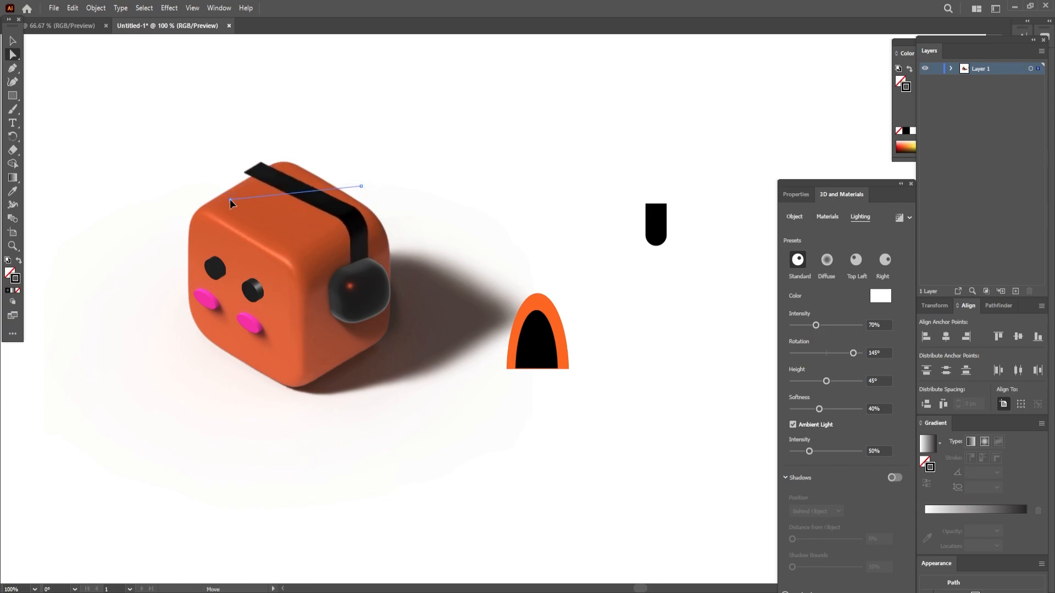
pyautogui.moveTo(381, 208); pyautogui.dragTo(366, 231)
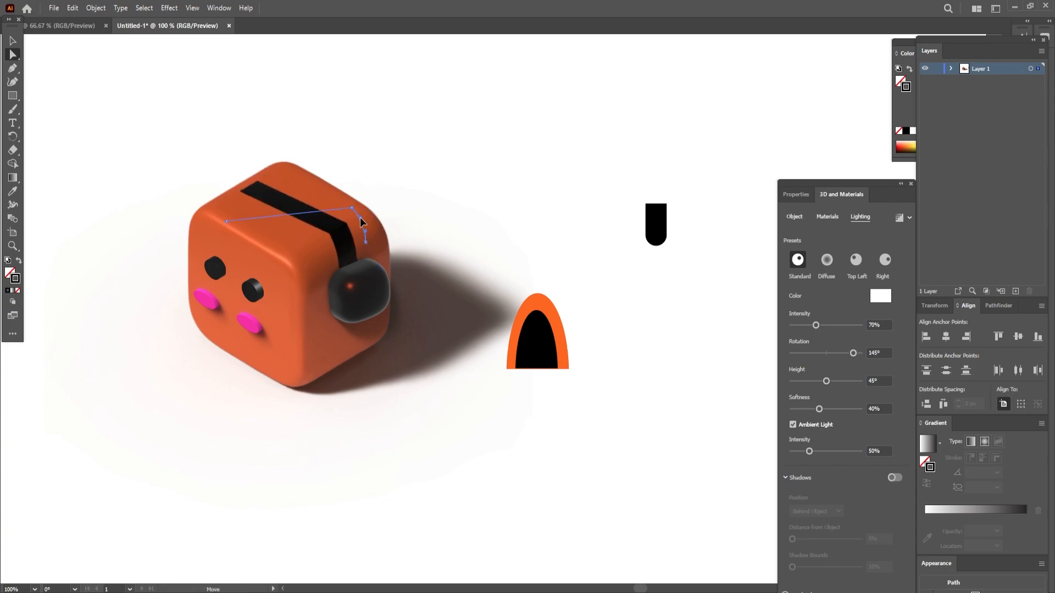
# Try other positions for the black band and ball on the cube, and undo the moves.
pyautogui.press('v')
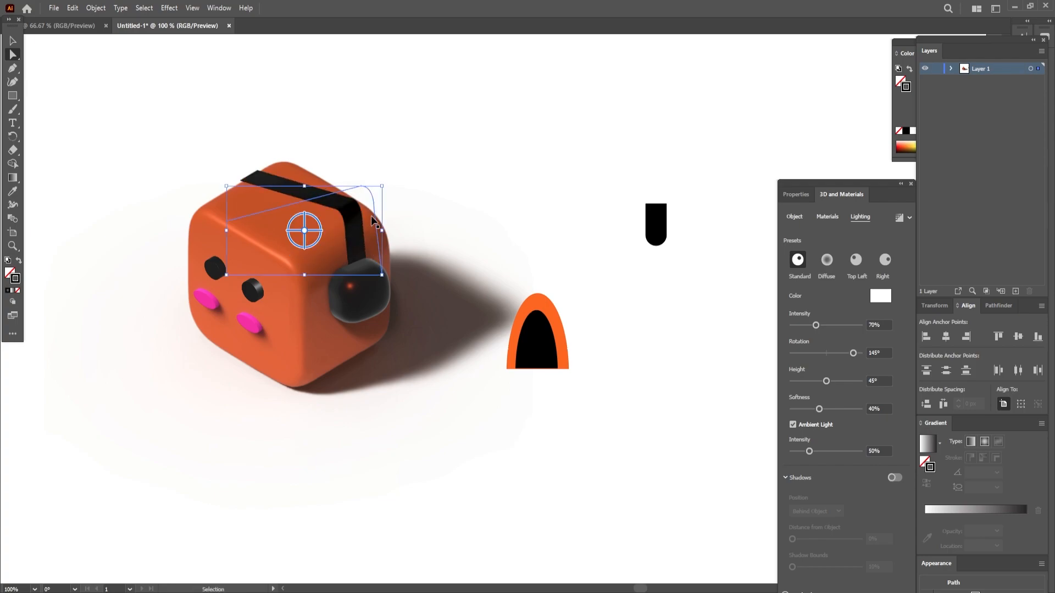
pyautogui.press('a')
pyautogui.click(353, 241)
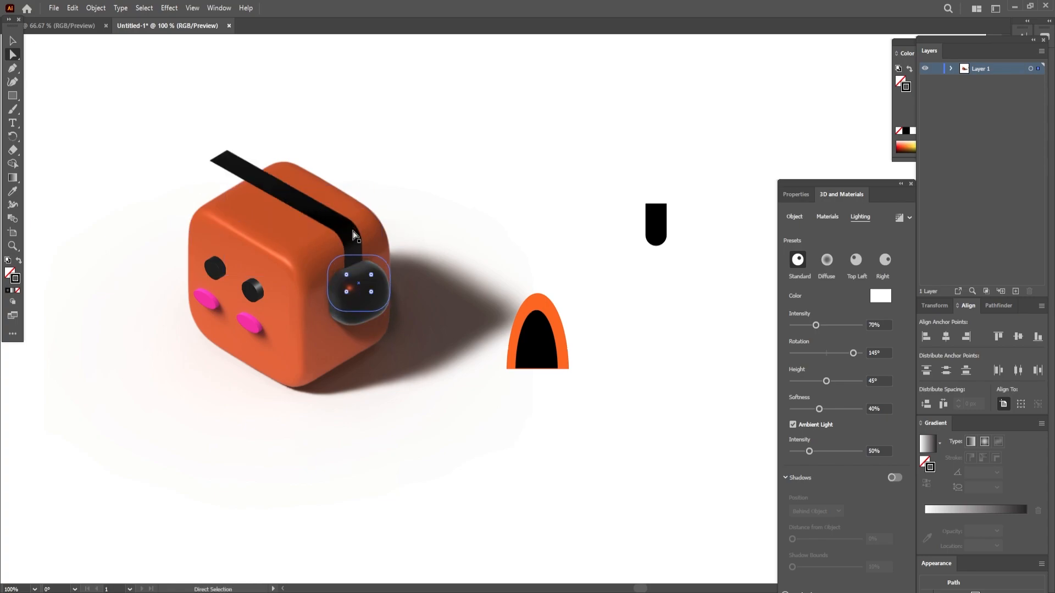
pyautogui.click(262, 203)
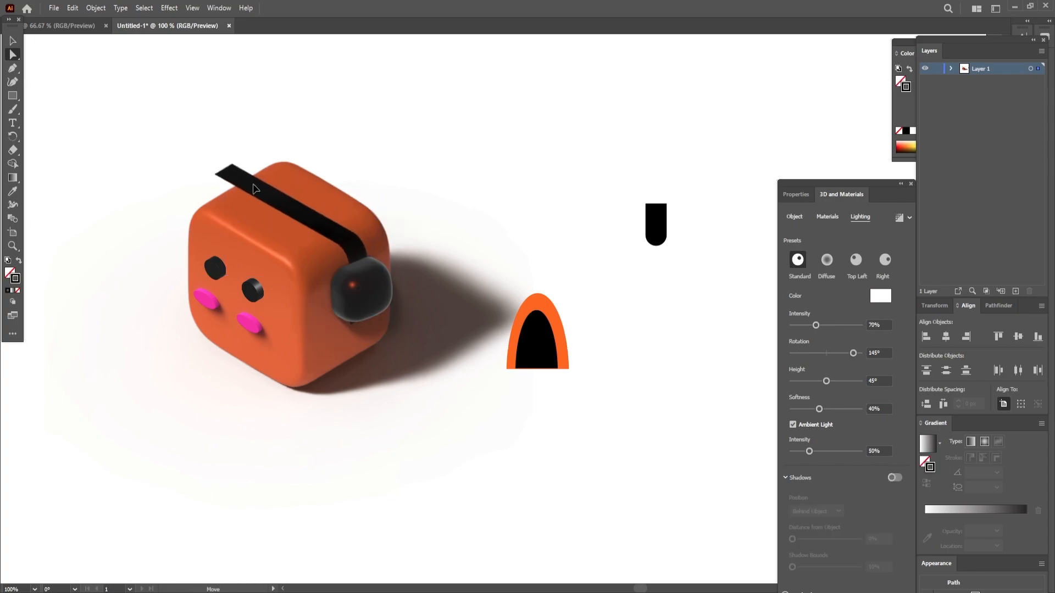
pyautogui.hotkey('ctrl', 'z')
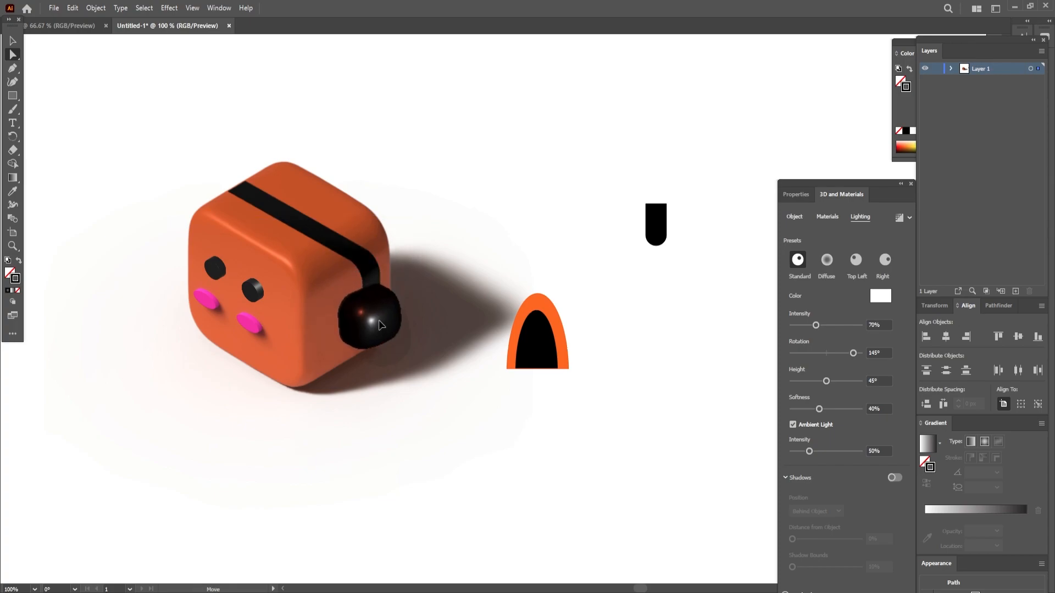
pyautogui.moveTo(351, 290); pyautogui.dragTo(323, 246)
pyautogui.hotkey('ctrl', 'z')
pyautogui.hotkey('ctrl', 'z')
pyautogui.hotkey('ctrl', 'shift', 'z')
pyautogui.hotkey('ctrl', 'z')
# Move the black band up and left, and place the ball over its lower end on the right face.
pyautogui.press('v')
pyautogui.click(324, 308)
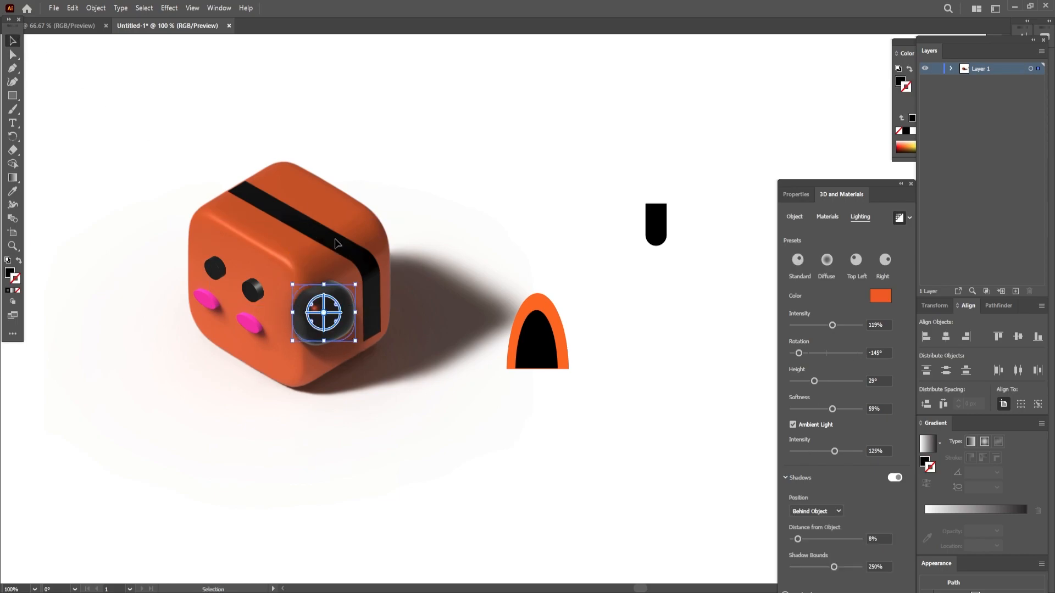
pyautogui.moveTo(274, 215); pyautogui.dragTo(254, 199)
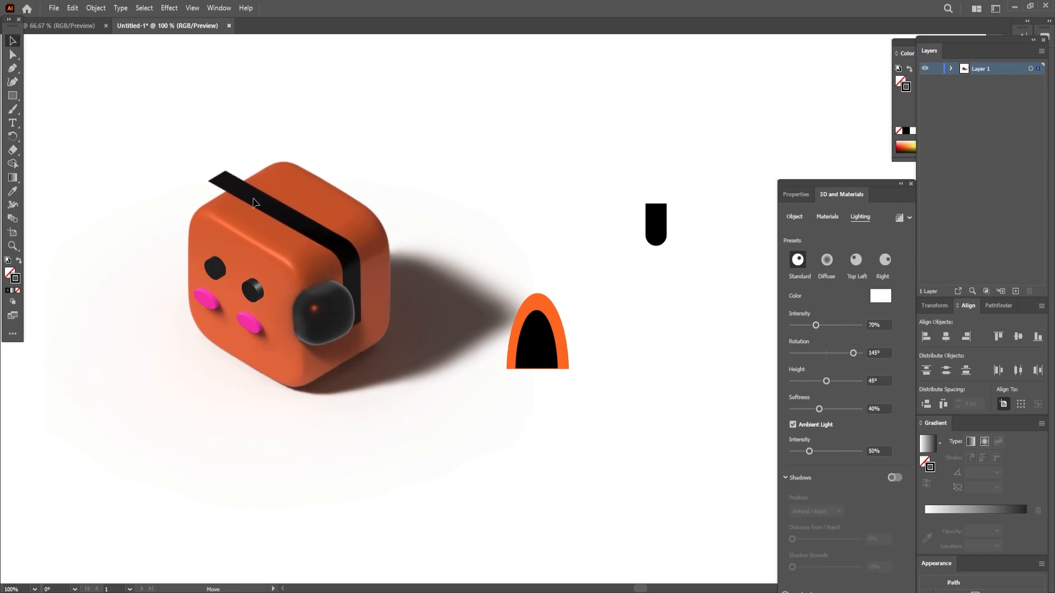
pyautogui.click(316, 322)
pyautogui.moveTo(316, 321); pyautogui.dragTo(341, 305)
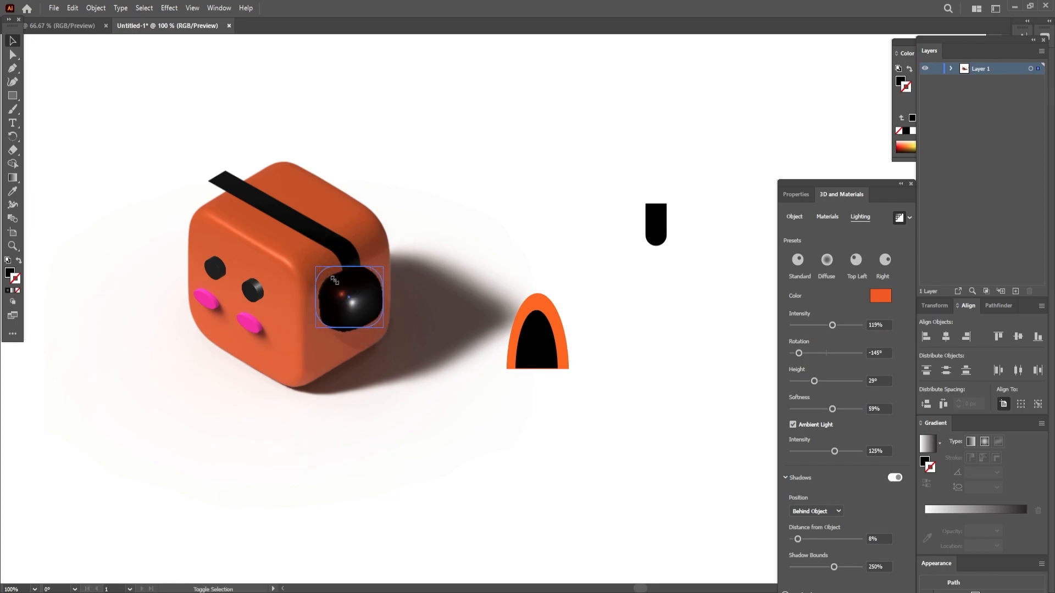
# Reshape the band's rounded corner, pull its back end onto the cube's top, and shift the ball slightly left.
pyautogui.click(231, 182)
pyautogui.click(13, 55)
pyautogui.moveTo(360, 231); pyautogui.dragTo(352, 242)
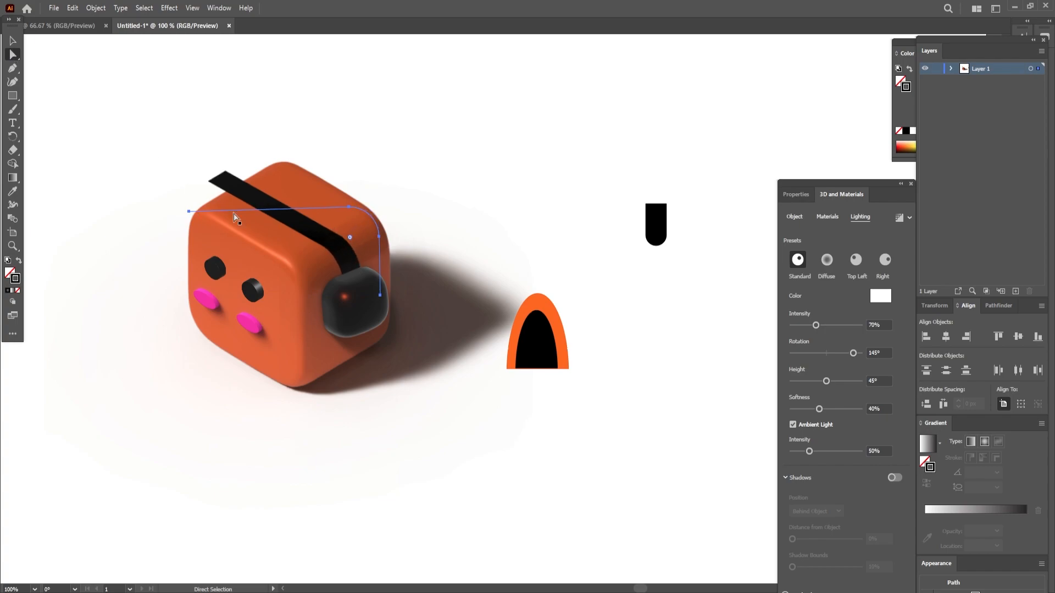
pyautogui.moveTo(189, 212); pyautogui.dragTo(209, 215)
pyautogui.click(360, 294)
pyautogui.moveTo(361, 294); pyautogui.dragTo(352, 289)
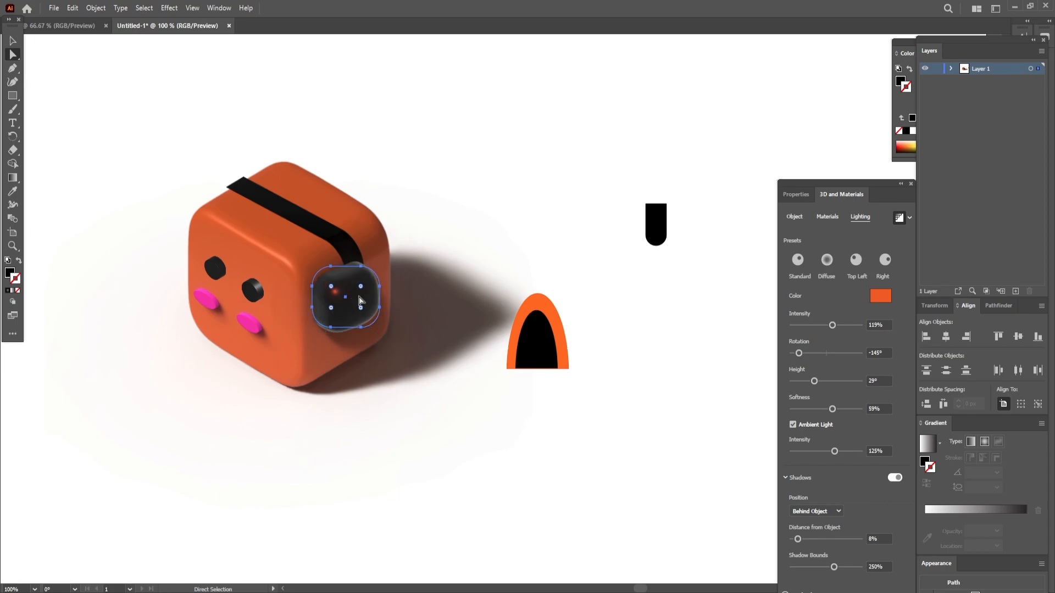
pyautogui.click(318, 337)
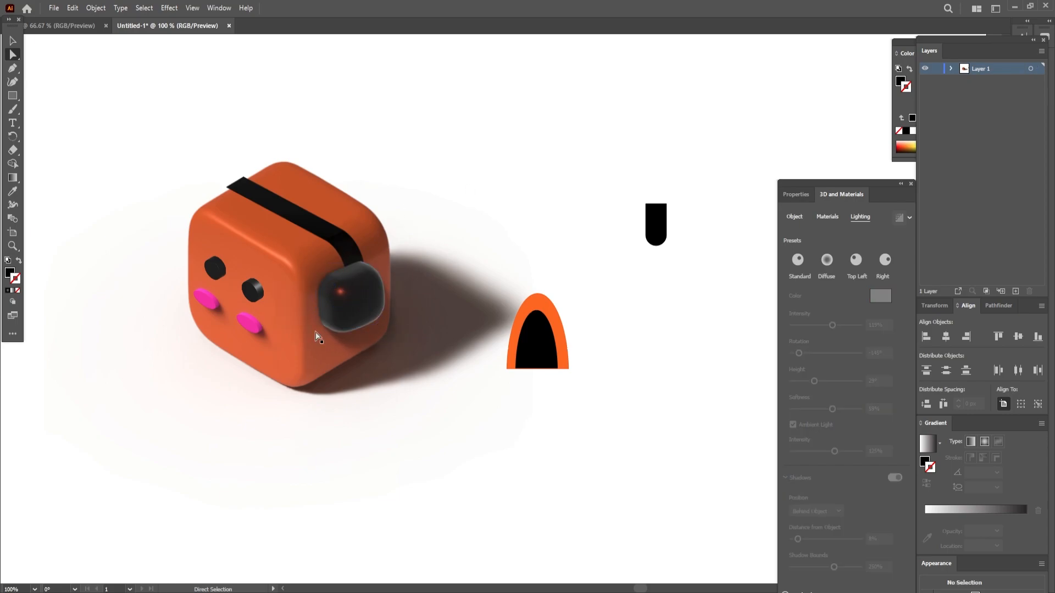
# Nudge the whole black band slightly to the left on the cube.
pyautogui.click(357, 267)
pyautogui.click(245, 196)
pyautogui.press('v')
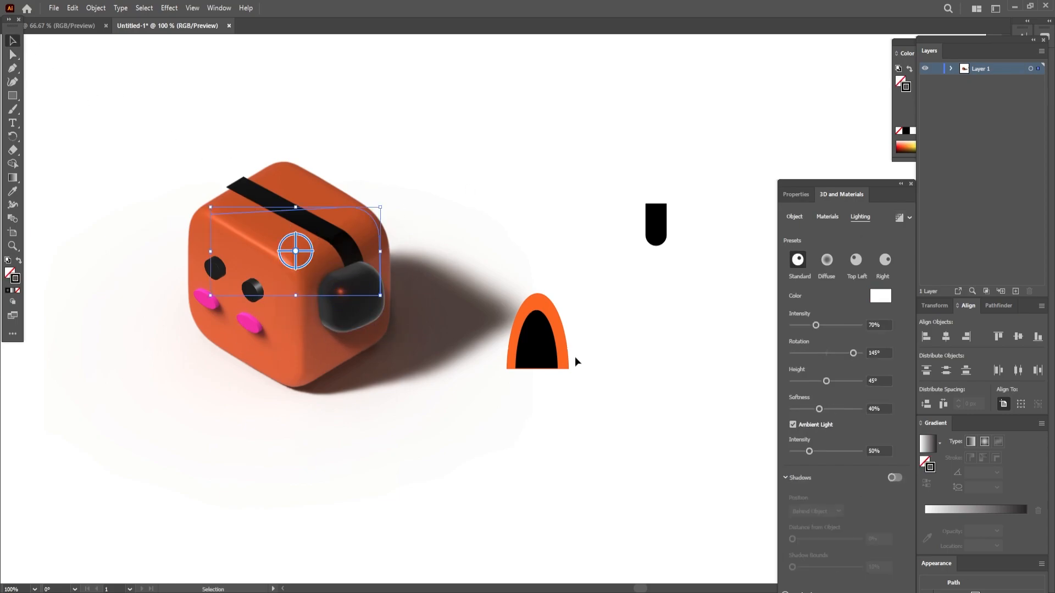
pyautogui.hotkey('shift', 'Left')
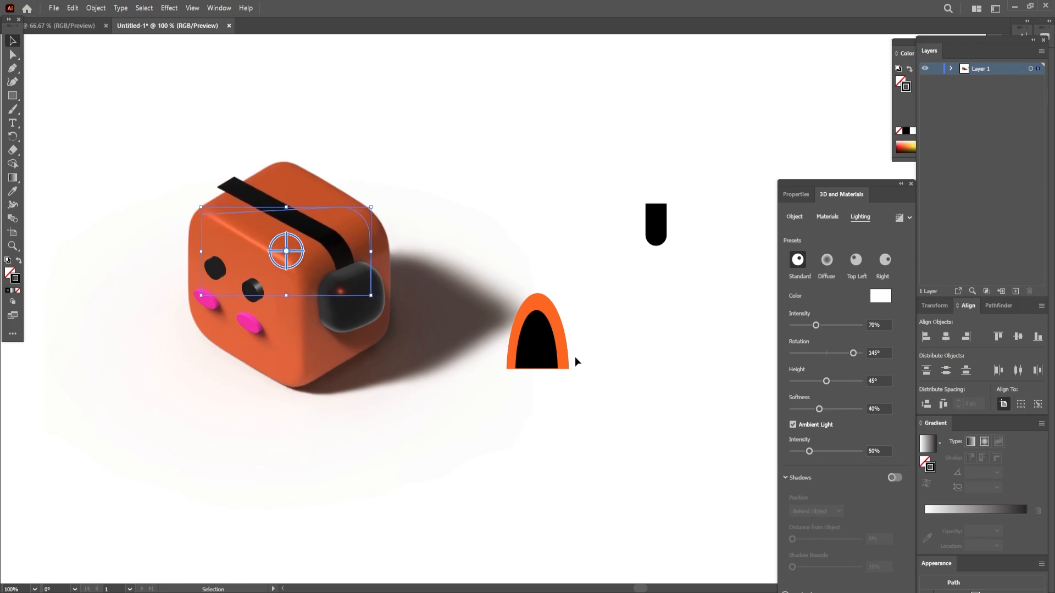
# Adjust the band's back end, lower end and corner points so it lies along the cube's top and meets the ball.
pyautogui.click(13, 54)
pyautogui.moveTo(202, 224); pyautogui.dragTo(223, 205)
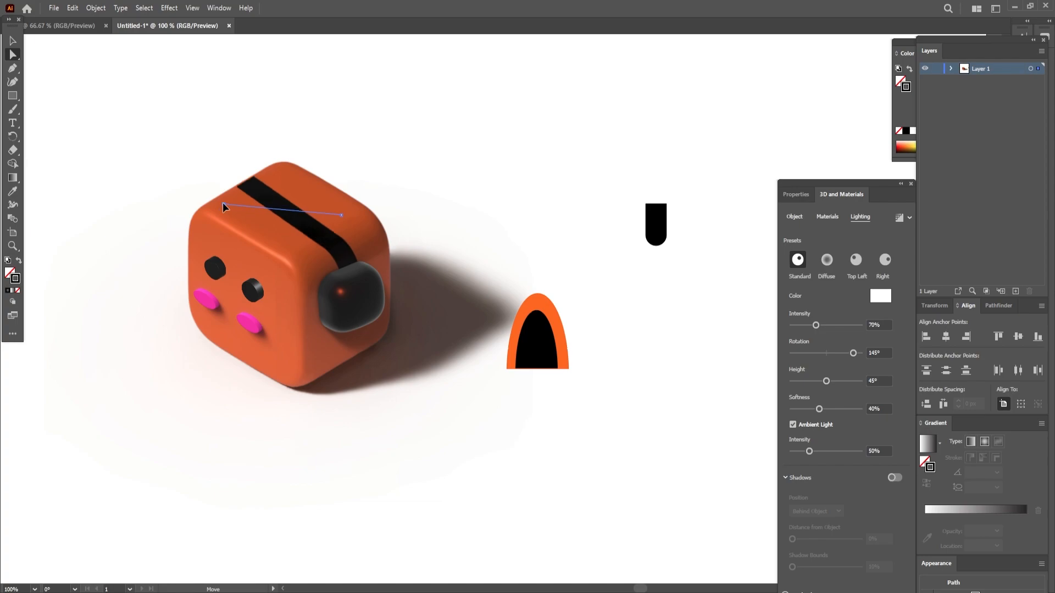
pyautogui.moveTo(372, 304); pyautogui.dragTo(367, 309)
pyautogui.moveTo(372, 249); pyautogui.dragTo(346, 211)
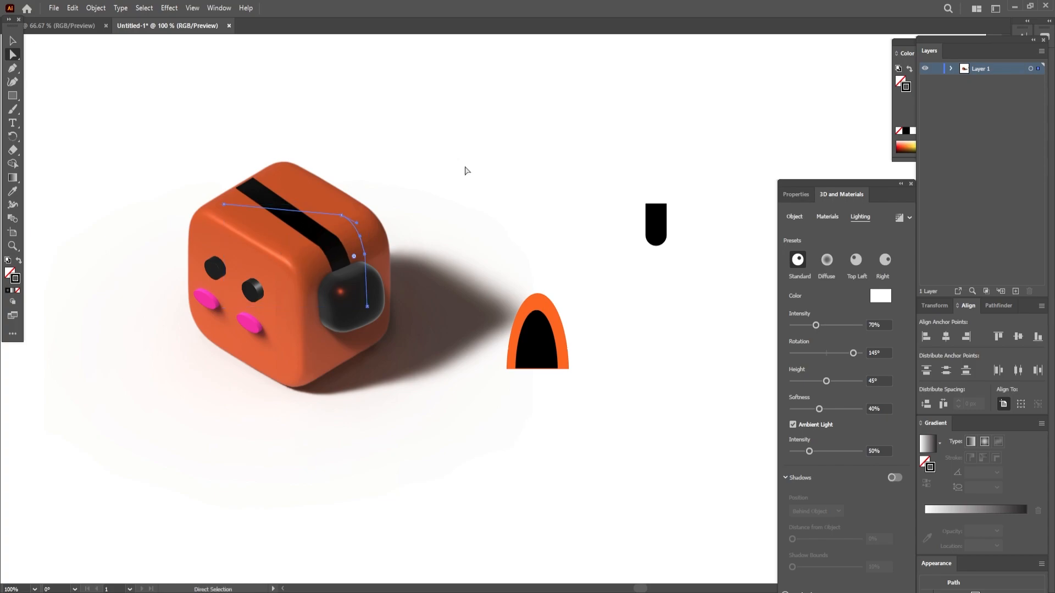
pyautogui.click(388, 257)
pyautogui.press('v')
pyautogui.click(484, 273)
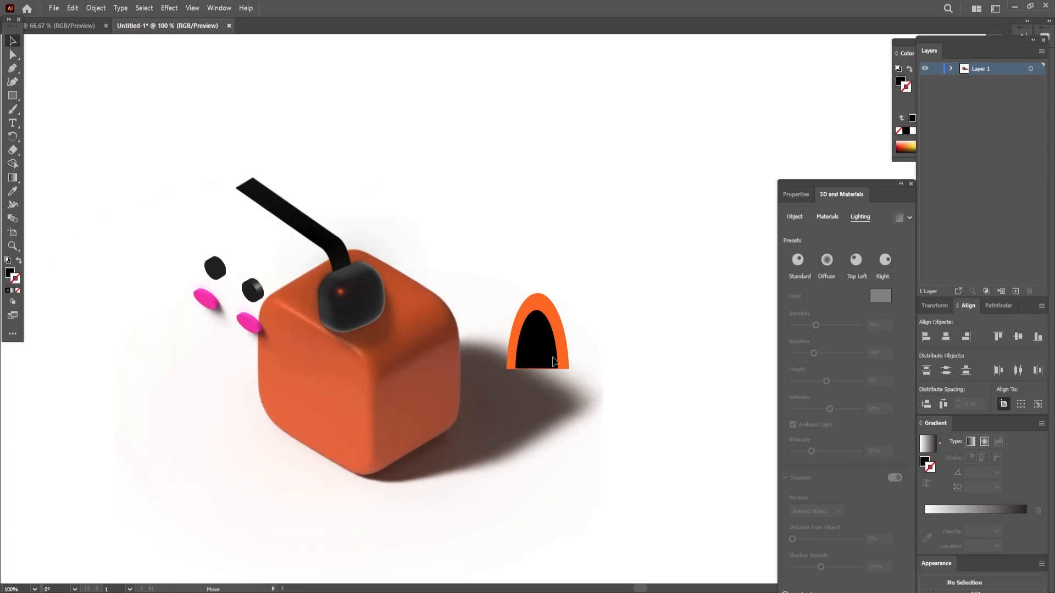
# Try inflating the orange-and-black arch group on both sides at 100% volume, and undo the inflation.
pyautogui.moveTo(630, 431); pyautogui.dragTo(554, 286)
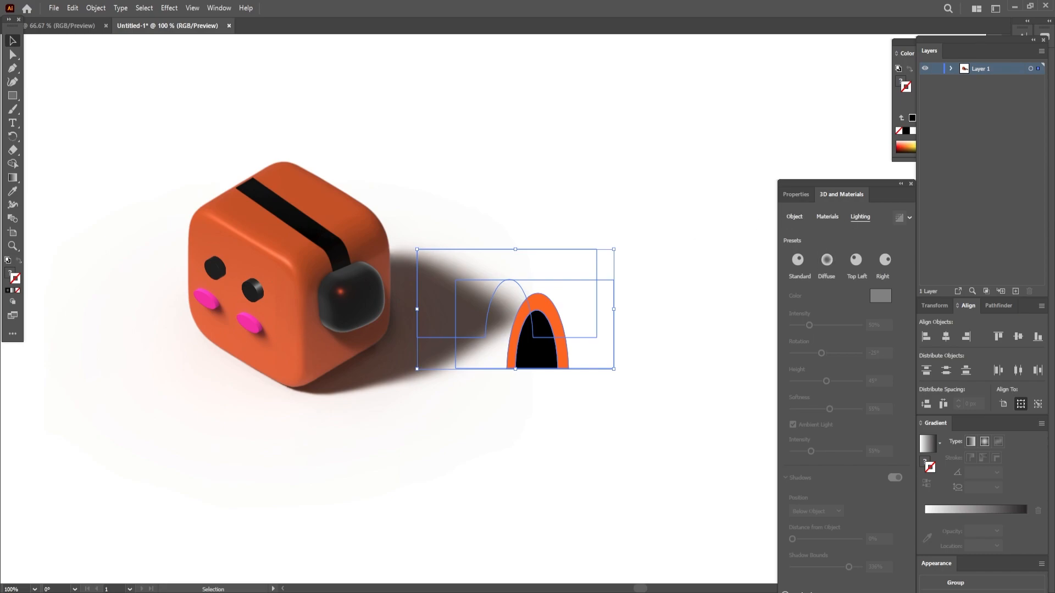
pyautogui.click(789, 219)
pyautogui.click(885, 260)
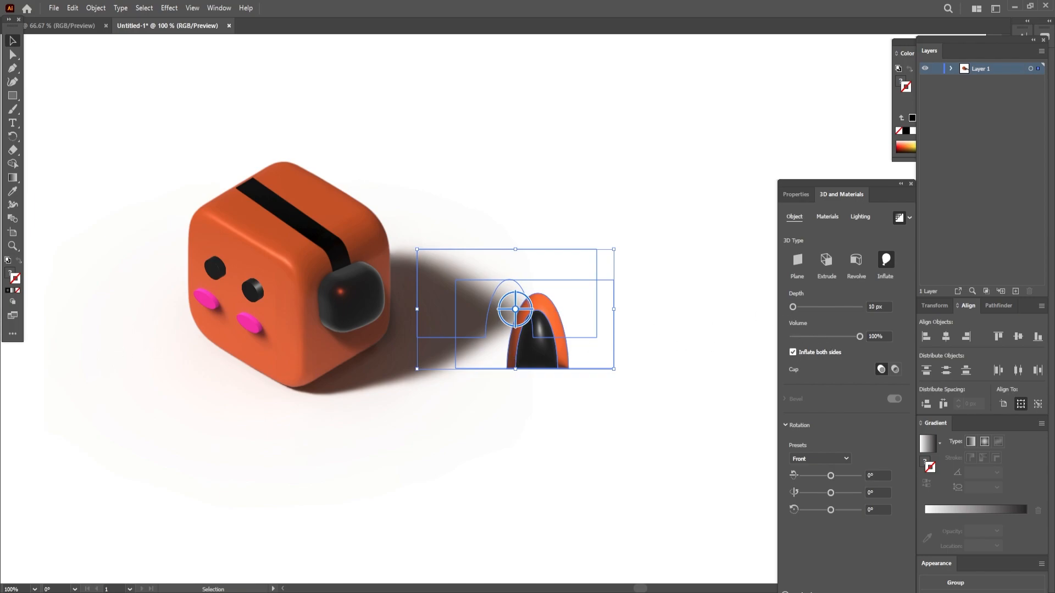
pyautogui.hotkey('ctrl', 'z')
# Inflate the orange-and-black arch on one side with 10 px depth and 100% volume, and rotate it in 3D.
pyautogui.rightClick(526, 350)
pyautogui.click(577, 435)
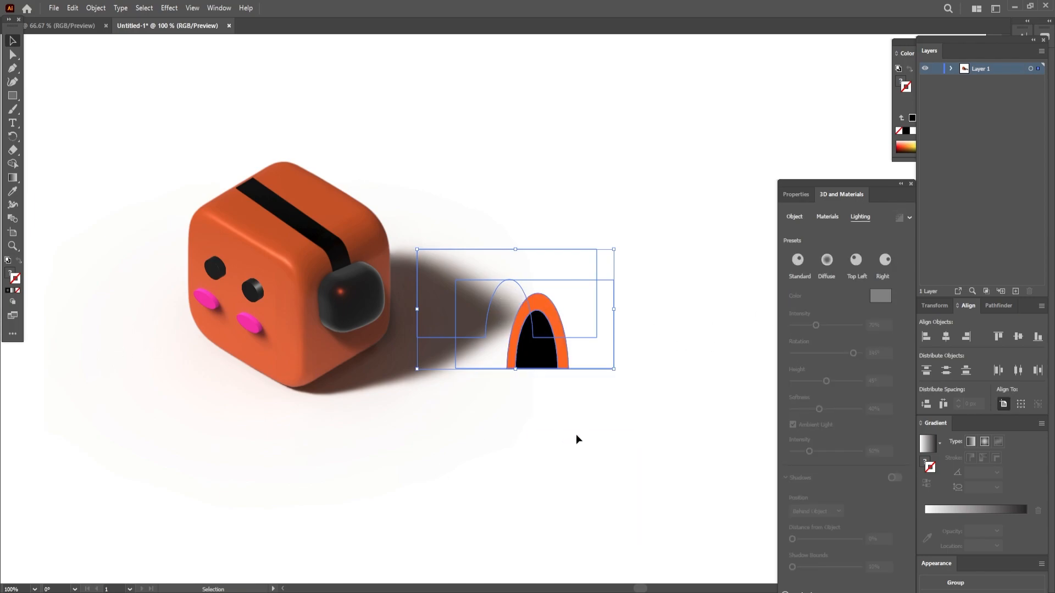
pyautogui.click(789, 217)
pyautogui.click(885, 259)
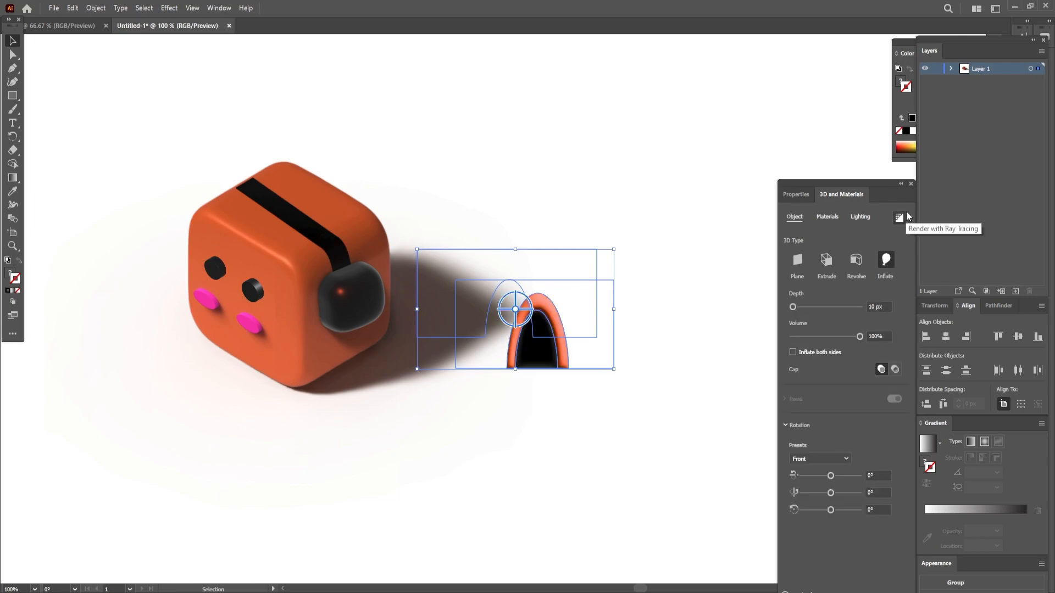
# Lower the arch material's roughness and light it with rotation -45°, height 39°, softness 57% and ambient intensity 99%.
pyautogui.click(826, 217)
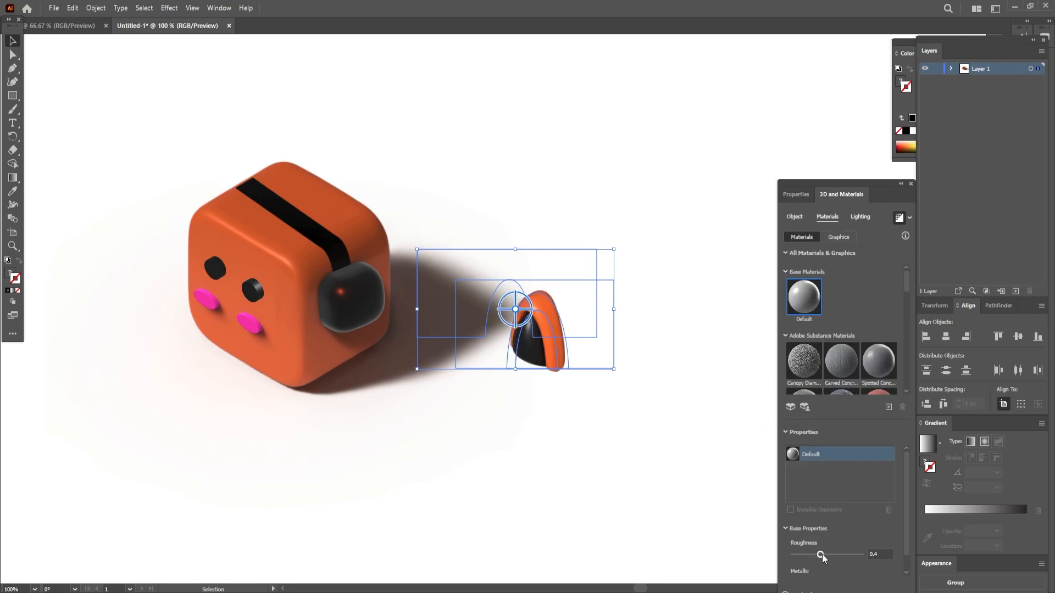
pyautogui.moveTo(821, 555); pyautogui.dragTo(800, 562)
pyautogui.click(857, 217)
pyautogui.moveTo(808, 352); pyautogui.dragTo(842, 408)
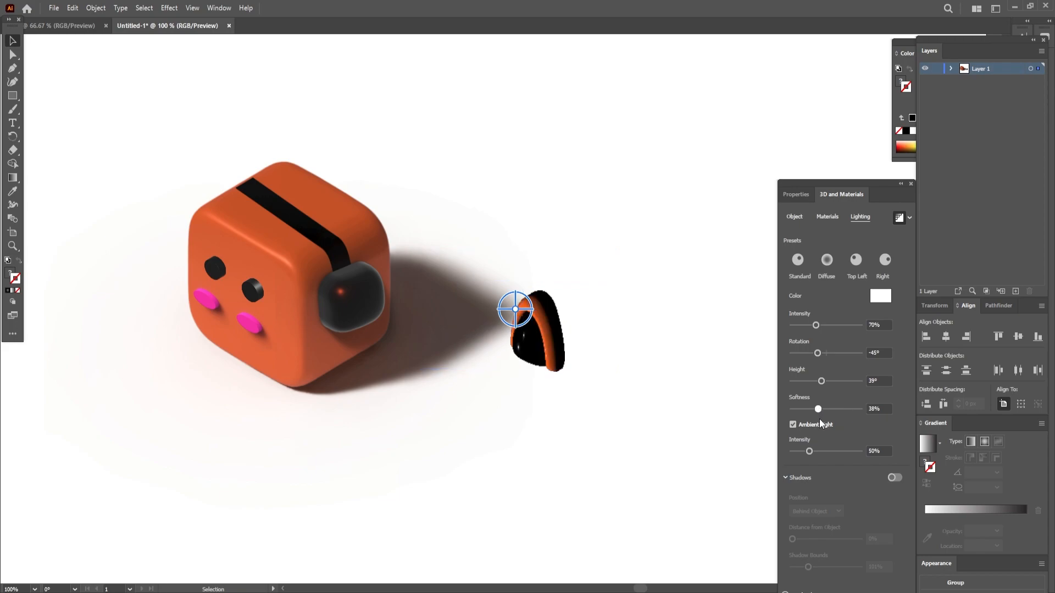
pyautogui.moveTo(831, 424); pyautogui.dragTo(825, 457)
# Turn on the arch's shadow and compare positions, choosing Below Object with 0% distance and 400% bounds.
pyautogui.click(894, 477)
pyautogui.click(831, 511)
pyautogui.click(814, 536)
pyautogui.click(836, 512)
pyautogui.click(824, 523)
pyautogui.click(836, 512)
pyautogui.click(819, 536)
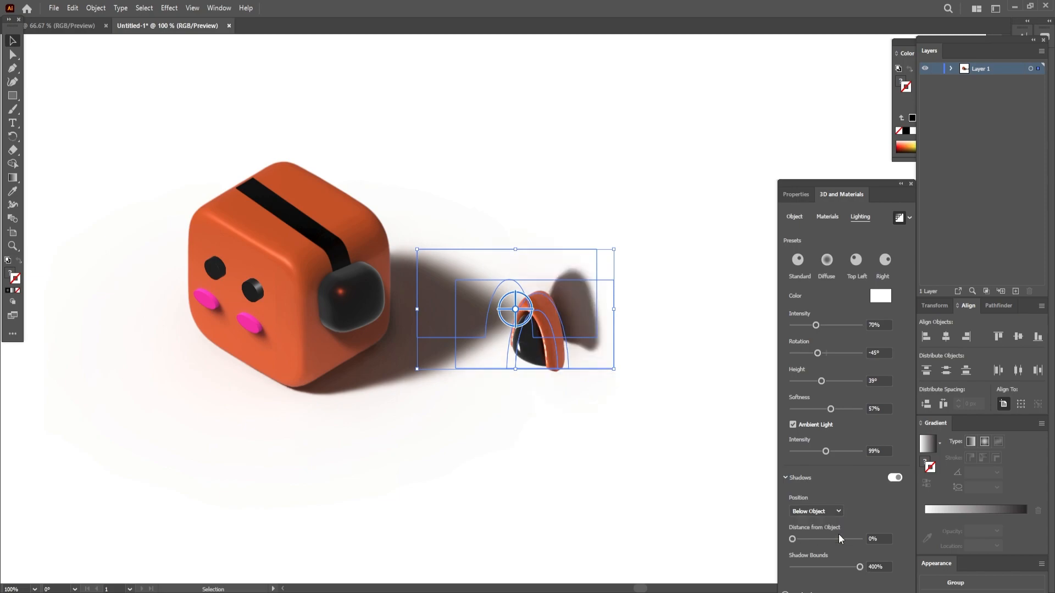
# Scale down the inflated ear, place it on the cube's top edge above the face and bring it to the front.
pyautogui.moveTo(859, 567)
pyautogui.mouseDown()
pyautogui.moveTo(822, 566)
pyautogui.moveTo(860, 566)
pyautogui.mouseUp()
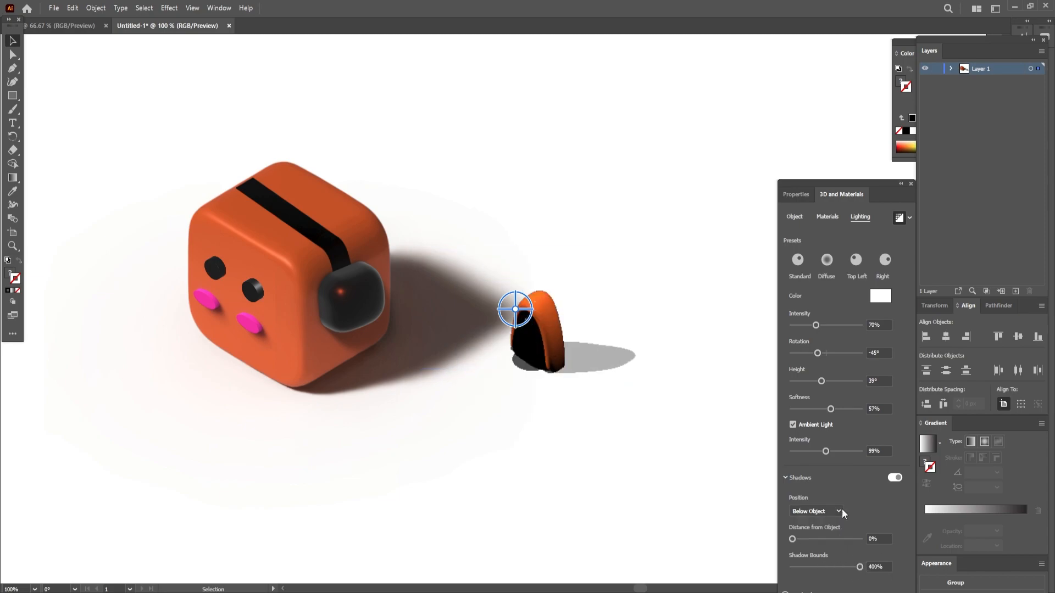
pyautogui.moveTo(615, 250); pyautogui.dragTo(598, 268)
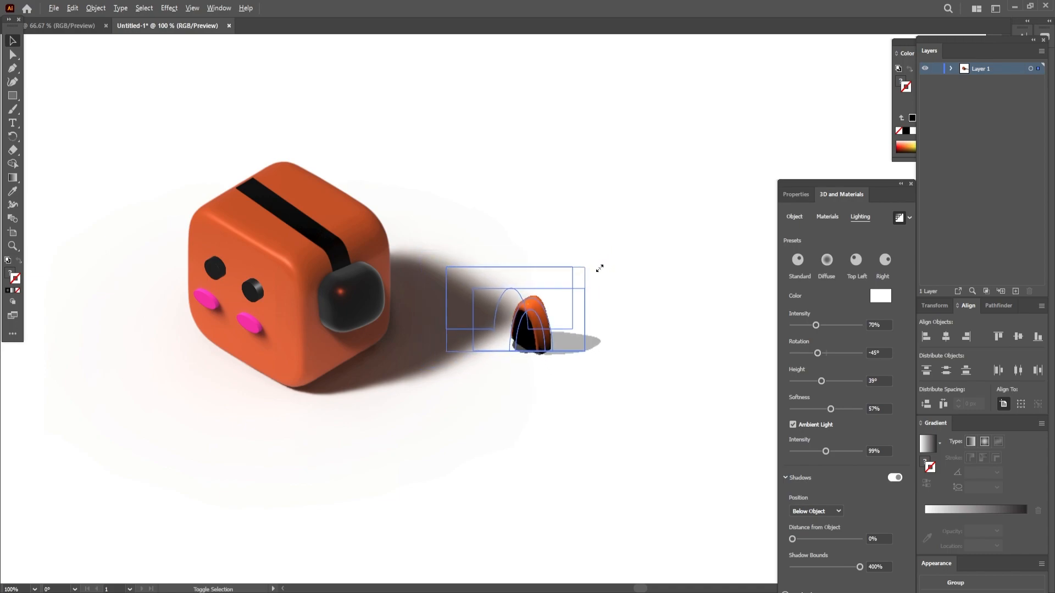
pyautogui.moveTo(535, 327); pyautogui.dragTo(249, 223)
pyautogui.moveTo(308, 362)
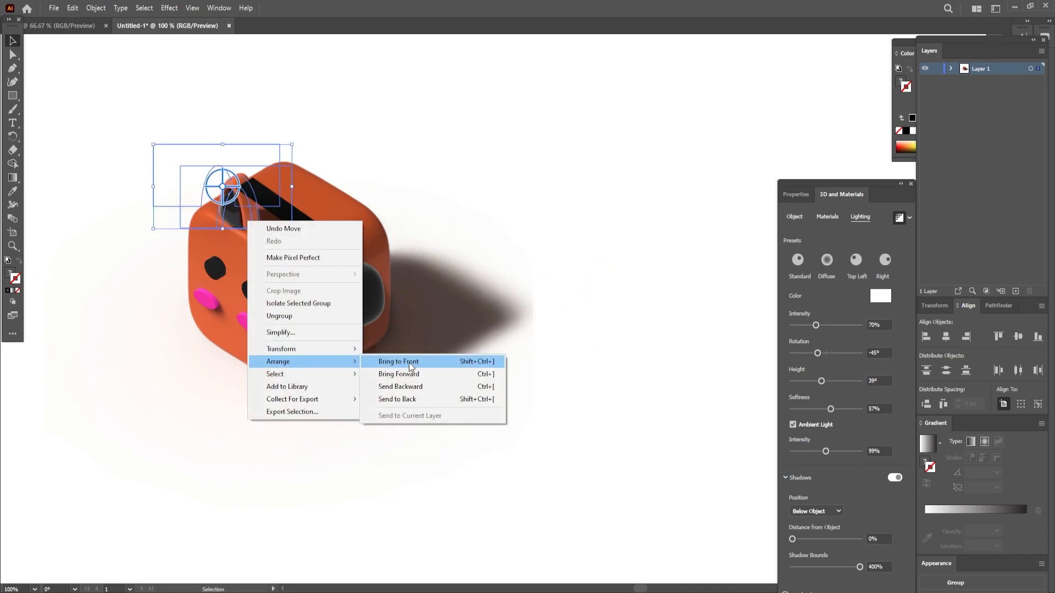
pyautogui.click(401, 361)
# Duplicate the ear and position the pair side by side along the front edge of the cube's top.
pyautogui.moveTo(246, 213); pyautogui.dragTo(285, 229)
pyautogui.click(78, 235)
pyautogui.click(542, 189)
pyautogui.scroll(-1, 420, 278)
pyautogui.click(366, 242)
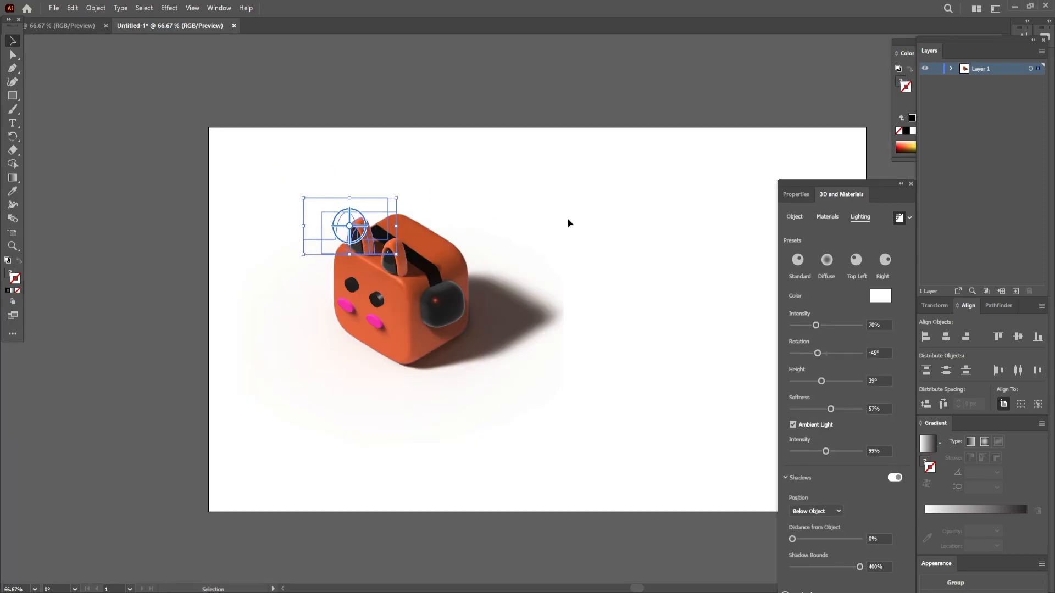
pyautogui.moveTo(376, 265); pyautogui.dragTo(407, 286)
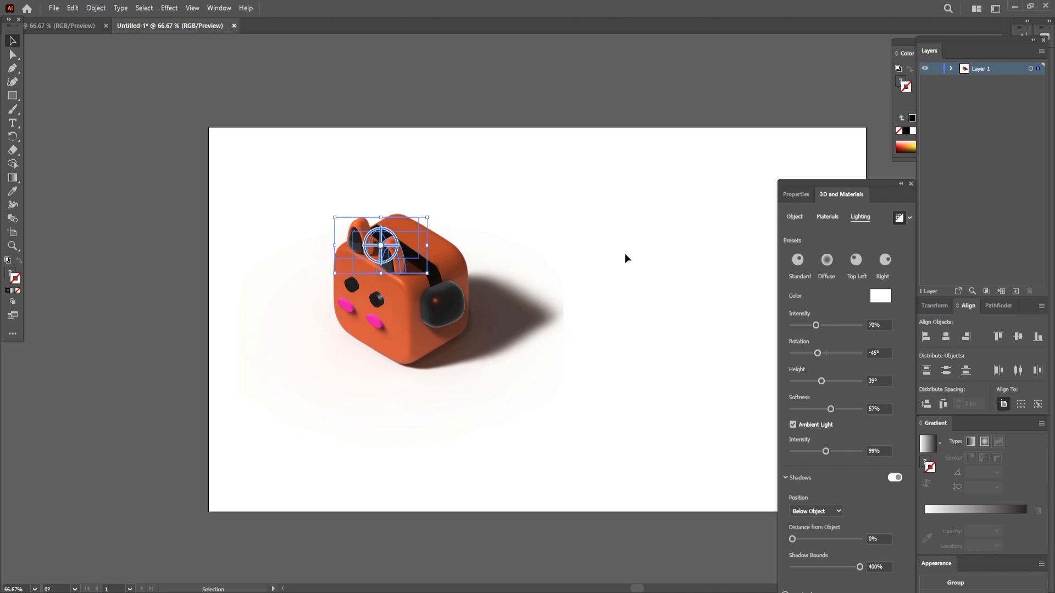
# Set the light height of both ears to 45°.
pyautogui.keyDown('shift'); pyautogui.click(360, 227); pyautogui.keyUp('shift')
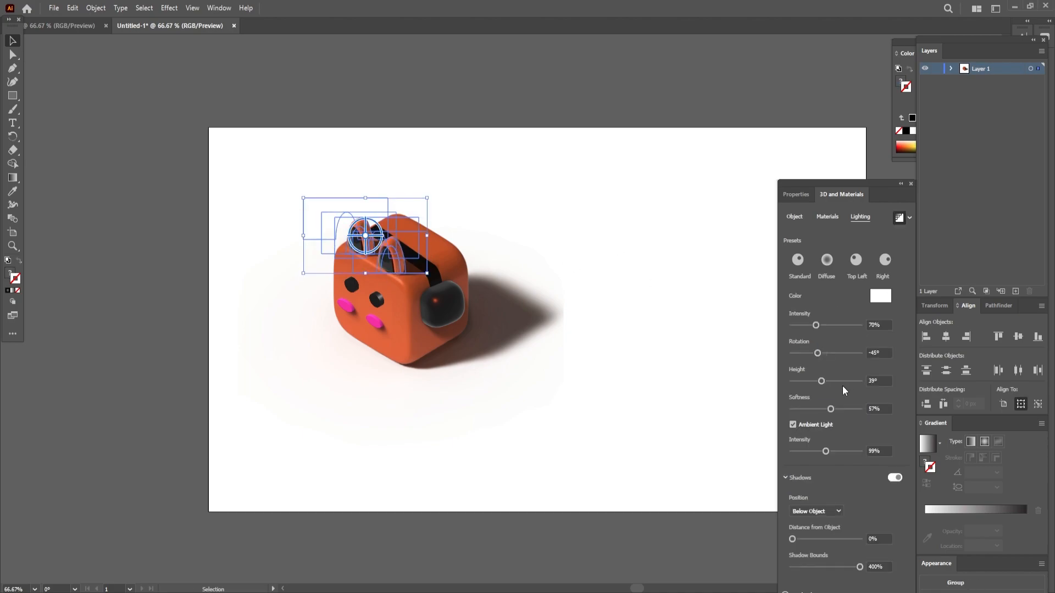
pyautogui.moveTo(823, 381); pyautogui.dragTo(833, 381)
pyautogui.moveTo(834, 382); pyautogui.dragTo(829, 381)
pyautogui.moveTo(829, 381); pyautogui.dragTo(826, 381)
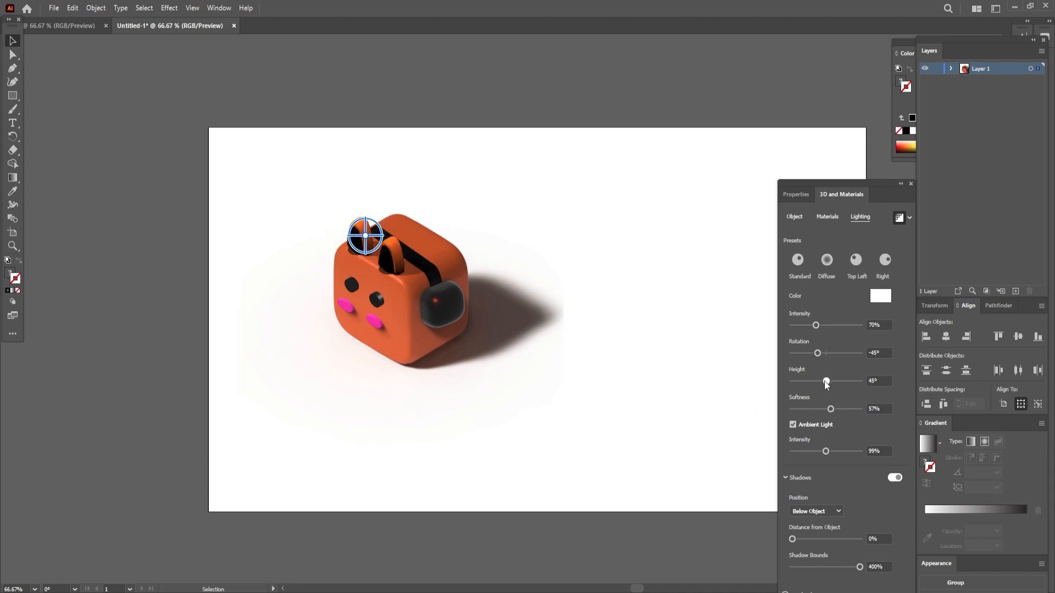
pyautogui.click(655, 229)
# Draw a rectangle on the empty area beside the character and fill it with pink FF007A.
pyautogui.press('m')
pyautogui.moveTo(622, 154); pyautogui.dragTo(708, 231)
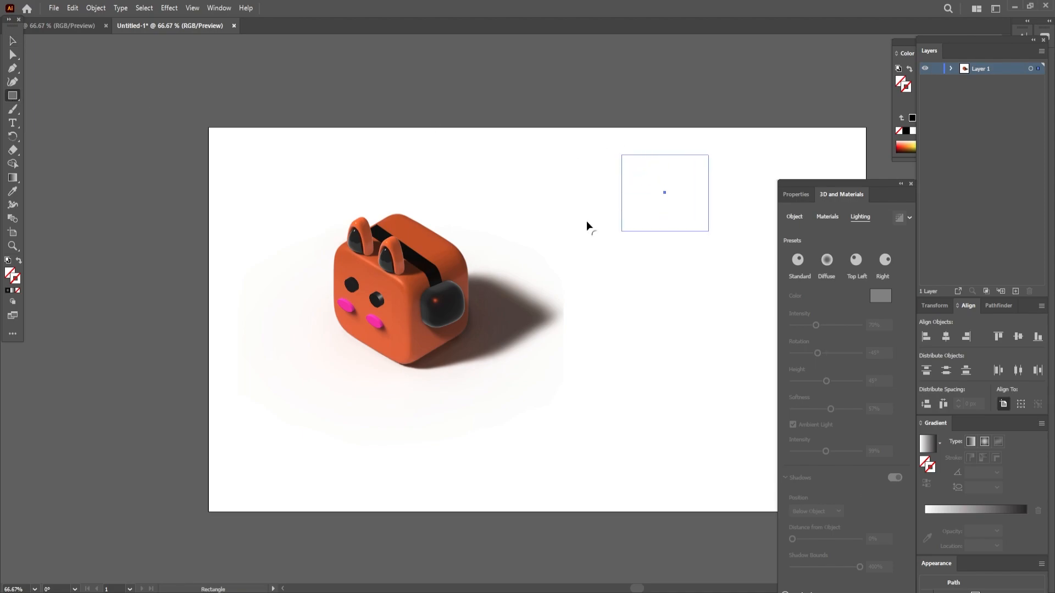
pyautogui.doubleClick(10, 273)
pyautogui.moveTo(797, 304); pyautogui.dragTo(802, 290)
pyautogui.click(779, 266)
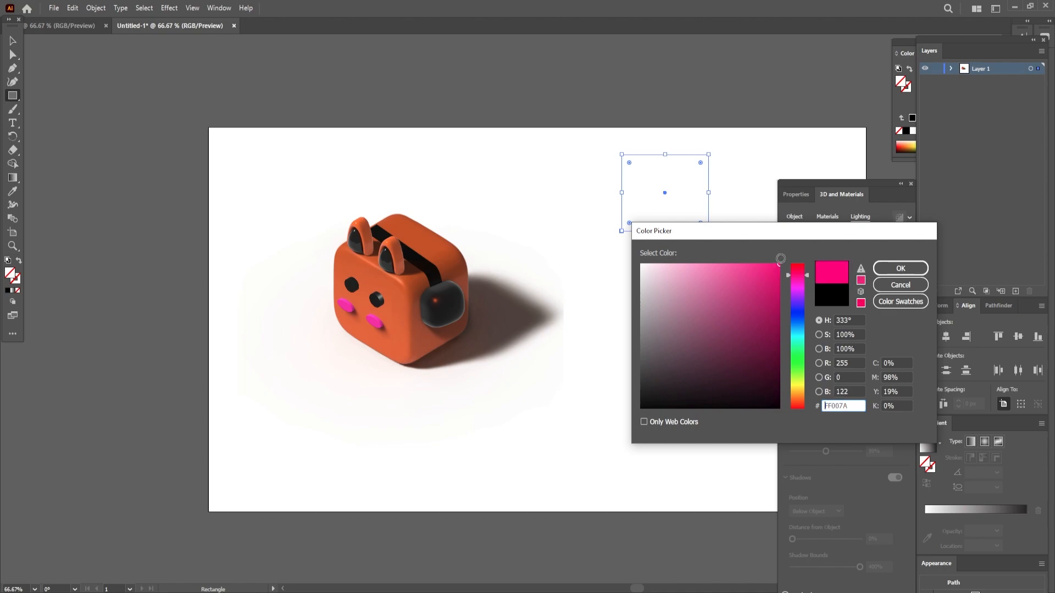
pyautogui.click(901, 268)
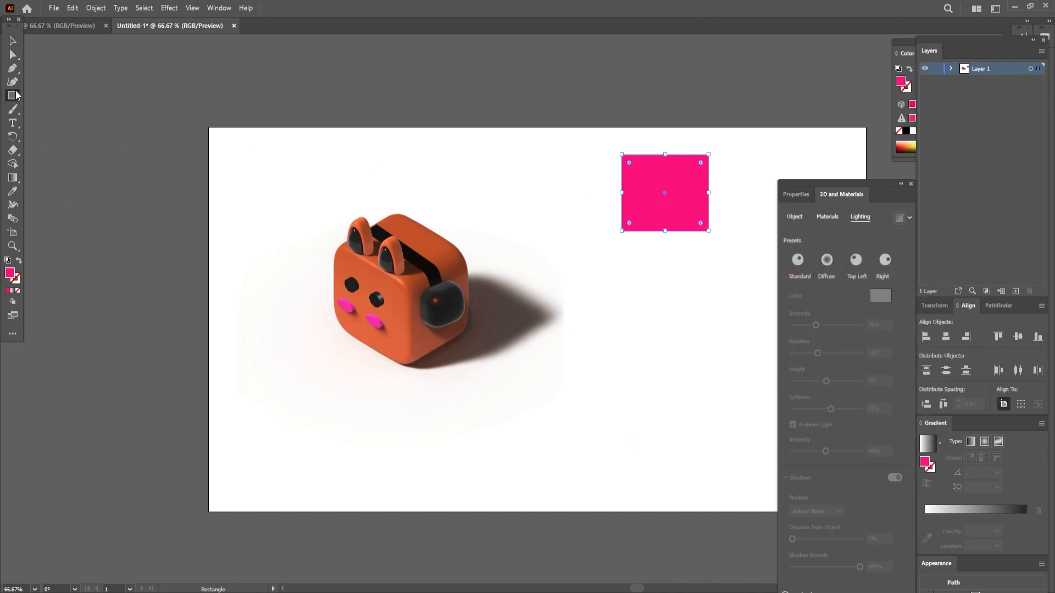
# Draw pink rectangles below the large one as the vertical stem and horizontal beam of a music note.
pyautogui.moveTo(651, 300); pyautogui.dragTo(667, 365)
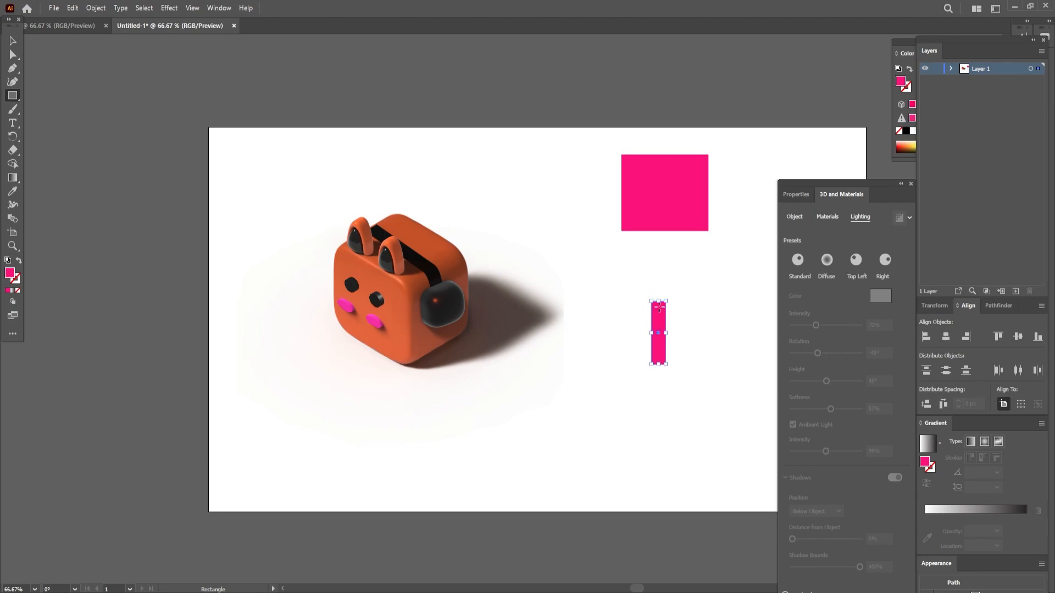
pyautogui.moveTo(645, 287); pyautogui.dragTo(697, 342)
pyautogui.press('v')
pyautogui.click(655, 336)
pyautogui.press('Delete')
# Add pink ellipses as note heads at the feet of the two stems.
pyautogui.click(13, 96)
pyautogui.moveTo(630, 360); pyautogui.dragTo(647, 381)
pyautogui.hotkey('ctrl', 'z')
pyautogui.moveTo(16, 97); pyautogui.dragTo(52, 118)
pyautogui.moveTo(663, 358)
pyautogui.mouseDown()
pyautogui.moveTo(671, 368)
pyautogui.moveTo(667, 359)
pyautogui.moveTo(692, 356)
pyautogui.moveTo(647, 347)
pyautogui.moveTo(693, 350)
pyautogui.moveTo(656, 344)
pyautogui.moveTo(672, 340)
pyautogui.moveTo(669, 352)
pyautogui.moveTo(688, 352)
pyautogui.moveTo(658, 353)
pyautogui.mouseUp()
pyautogui.press('v')
pyautogui.click(698, 347)
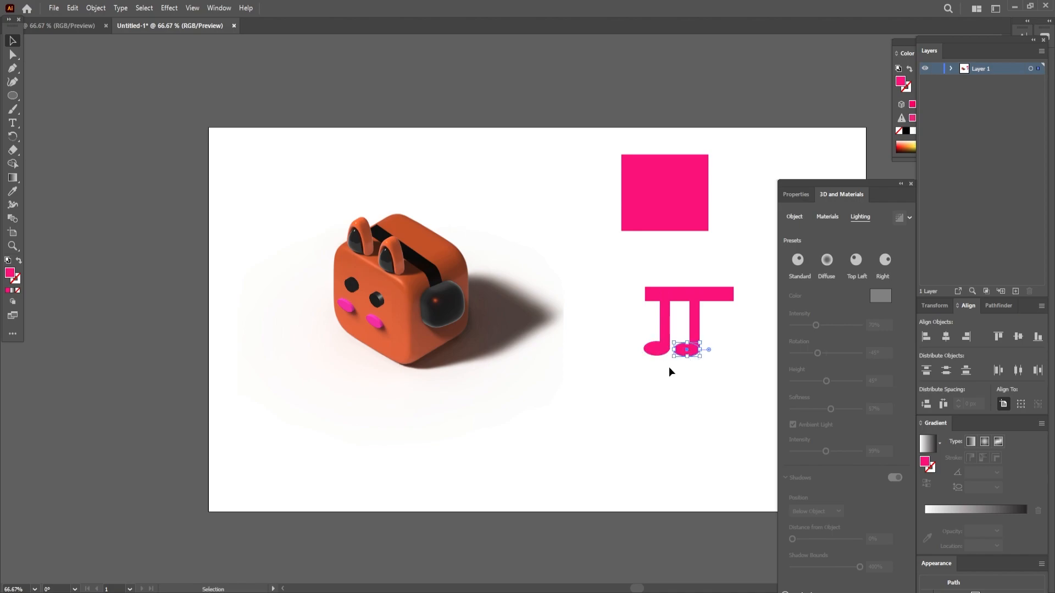
# Shorten the music note's beam so it spans only the width of the two stems.
pyautogui.click(715, 294)
pyautogui.moveTo(730, 299); pyautogui.dragTo(680, 292)
pyautogui.click(695, 325)
pyautogui.moveTo(693, 350); pyautogui.dragTo(698, 347)
pyautogui.hotkey('ctrl', 'z')
pyautogui.hotkey('ctrl', 'z')
pyautogui.click(696, 343)
pyautogui.moveTo(690, 290); pyautogui.dragTo(693, 332)
pyautogui.click(680, 377)
pyautogui.click(686, 287)
pyautogui.scroll(2, 721, 288)
pyautogui.moveTo(558, 299); pyautogui.dragTo(573, 300)
pyautogui.moveTo(679, 299); pyautogui.dragTo(616, 314)
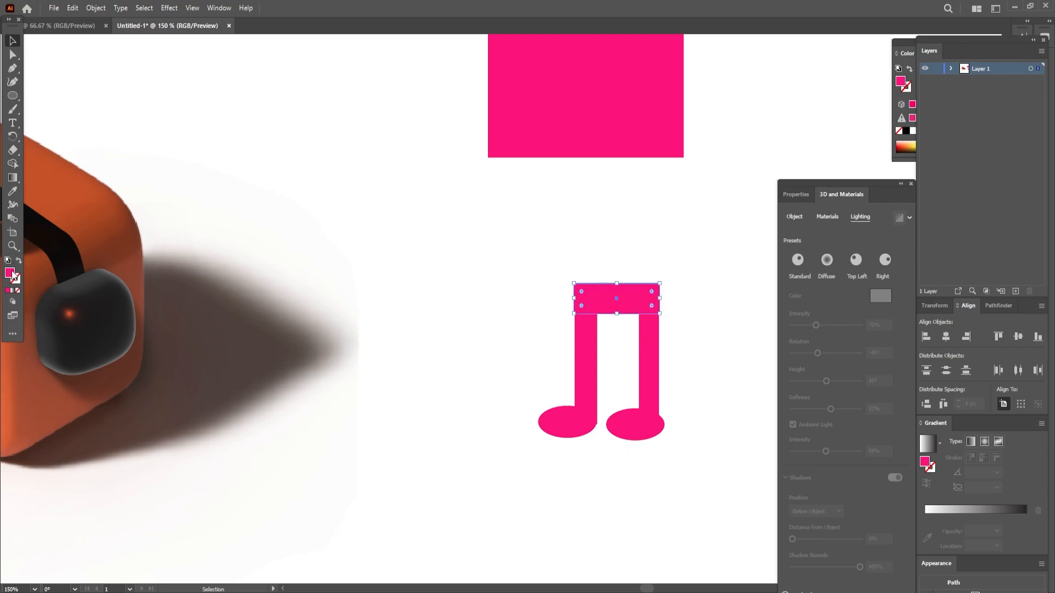
# Shrink the two note heads and delete the left stem of the music note.
pyautogui.doubleClick(14, 276)
pyautogui.click(897, 266)
pyautogui.click(678, 438)
pyautogui.click(647, 415)
pyautogui.moveTo(664, 409); pyautogui.dragTo(655, 419)
pyautogui.moveTo(642, 433); pyautogui.dragTo(591, 422)
pyautogui.click(567, 425)
pyautogui.click(585, 368)
pyautogui.press('Delete')
# Narrow and shorten the remaining stem, and move its note head up to the stem's foot.
pyautogui.click(647, 356)
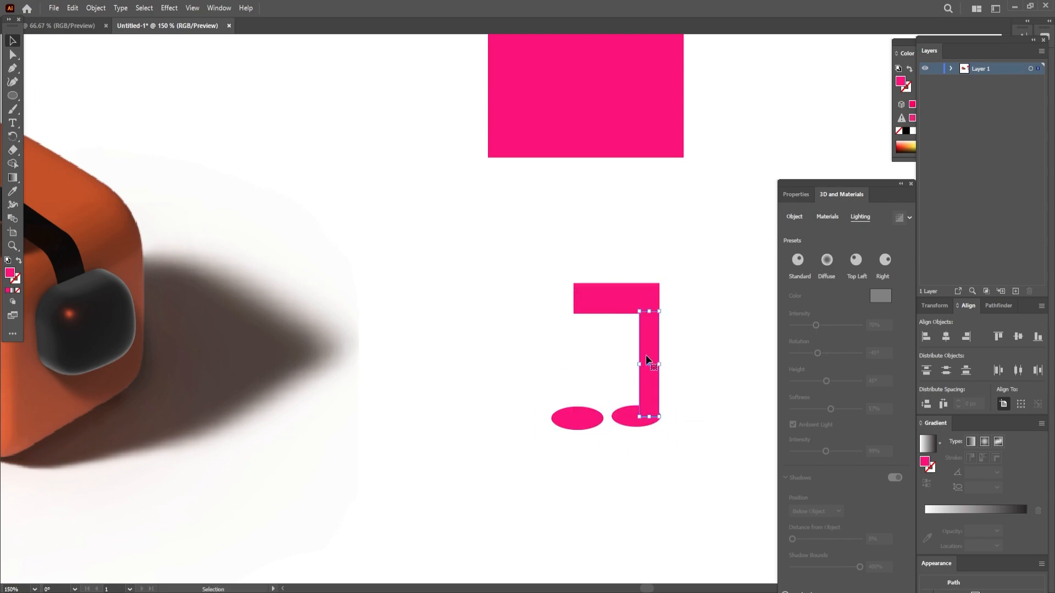
pyautogui.moveTo(659, 364); pyautogui.dragTo(655, 364)
pyautogui.moveTo(652, 417); pyautogui.dragTo(657, 387)
pyautogui.click(632, 413)
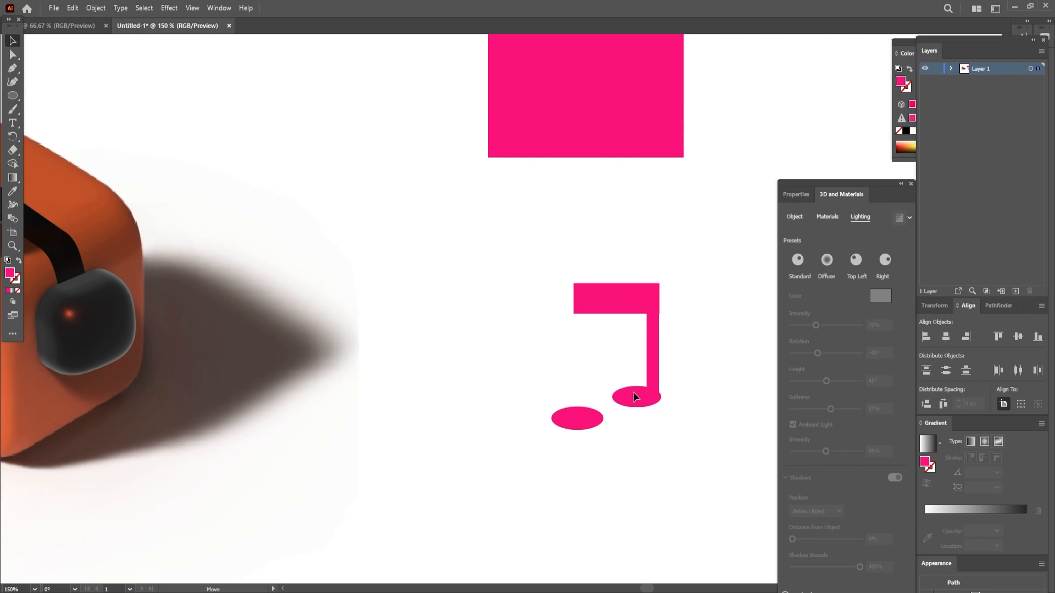
# Try to reshape the right note head by moving its anchor points, and undo the distortion.
pyautogui.press('a')
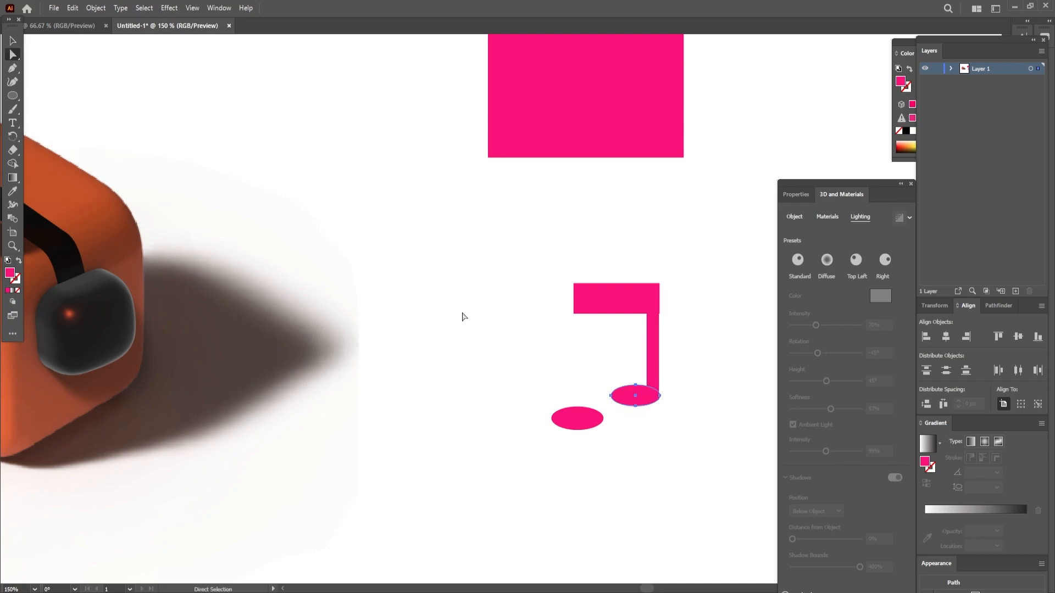
pyautogui.moveTo(611, 395); pyautogui.dragTo(660, 405)
pyautogui.click(568, 414)
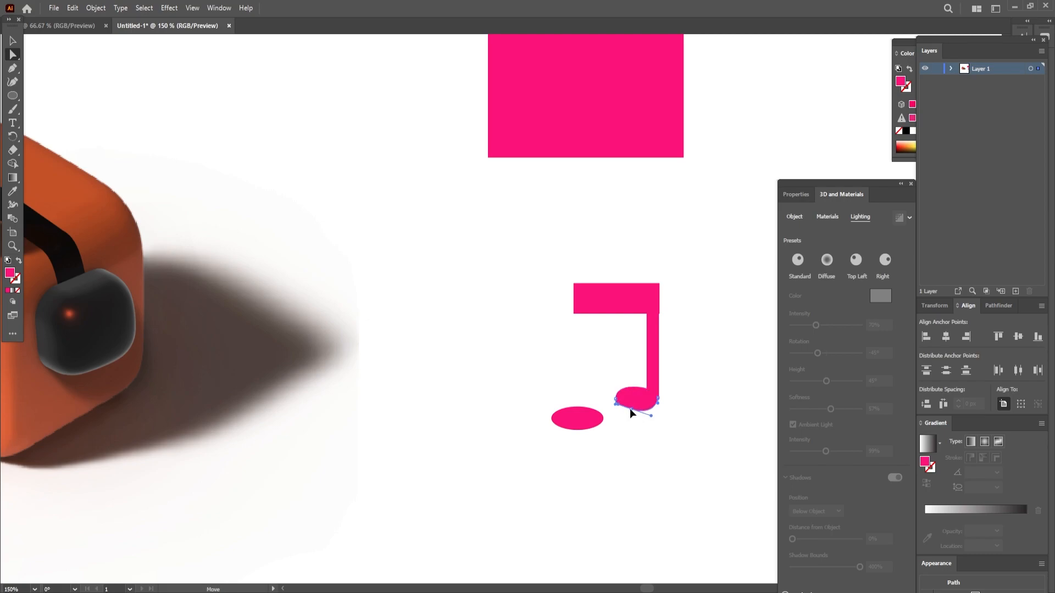
pyautogui.hotkey('ctrl', 'z')
pyautogui.moveTo(661, 404)
pyautogui.mouseDown()
pyautogui.moveTo(669, 434)
pyautogui.moveTo(654, 403)
pyautogui.moveTo(656, 417)
pyautogui.mouseUp()
pyautogui.click(567, 471)
pyautogui.hotkey('ctrl', 'z')
# Rotate the right note head slightly counterclockwise so it tilts upward toward the stem.
pyautogui.click(640, 396)
pyautogui.click(14, 42)
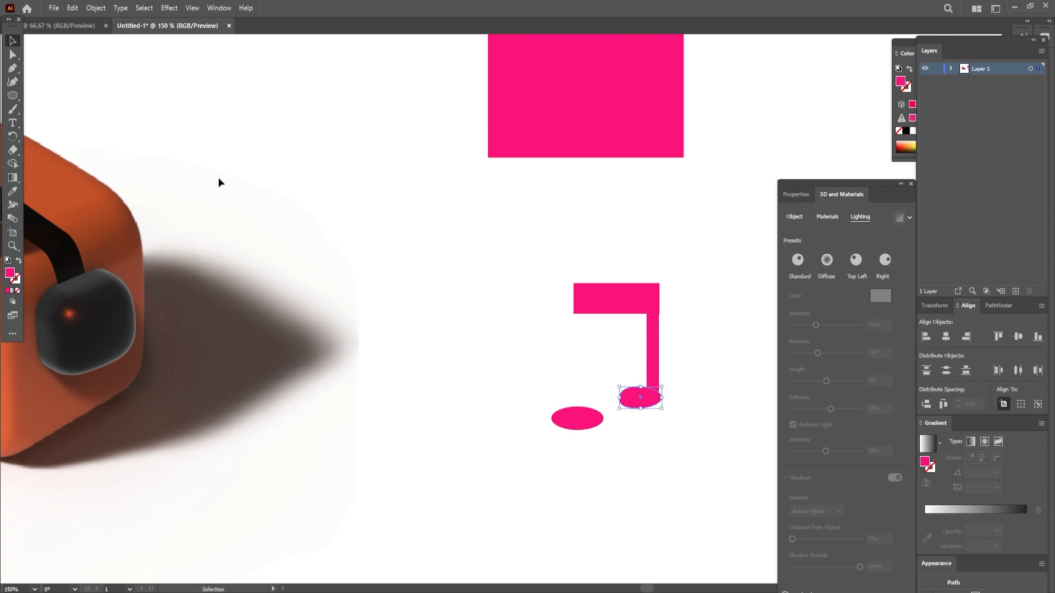
pyautogui.moveTo(661, 384); pyautogui.dragTo(620, 419)
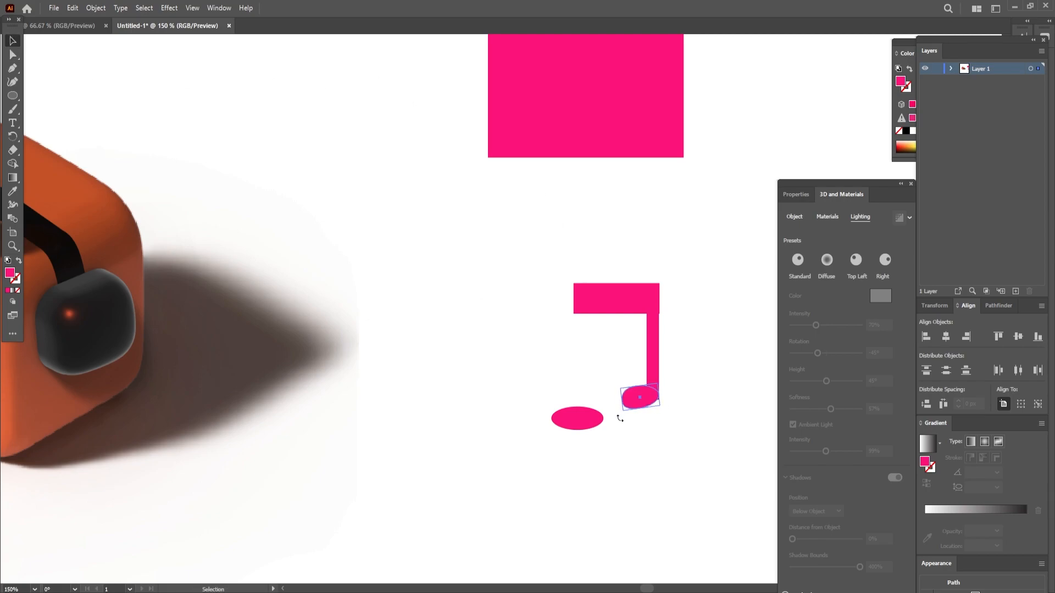
# Replace the old left note head with copies of the slim stem and tilted head.
pyautogui.click(583, 409)
pyautogui.press('Delete')
pyautogui.moveTo(654, 333); pyautogui.dragTo(595, 352)
pyautogui.moveTo(630, 408); pyautogui.dragTo(575, 411)
pyautogui.moveTo(576, 408); pyautogui.dragTo(598, 405)
# Make the music note's beam thinner and scale down the whole note.
pyautogui.click(581, 313)
pyautogui.moveTo(575, 299); pyautogui.dragTo(624, 300)
pyautogui.moveTo(559, 278); pyautogui.dragTo(630, 374)
pyautogui.click(685, 367)
pyautogui.click(617, 376)
pyautogui.click(619, 350)
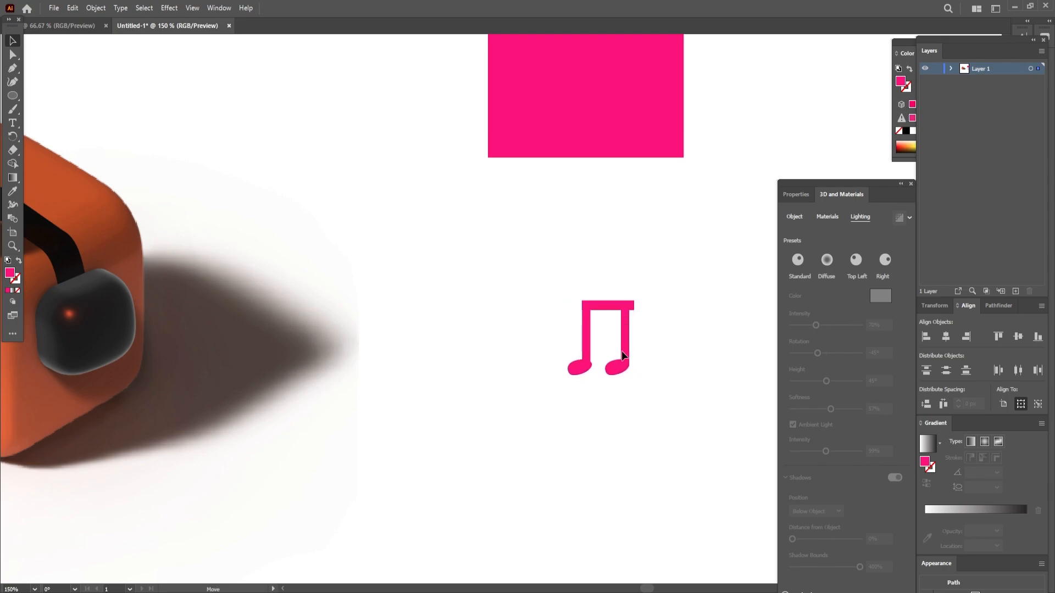
# Adjust the beam's ends so they sit flush with the outer edges of the two stems.
pyautogui.click(624, 305)
pyautogui.scroll(3, 624, 305)
pyautogui.moveTo(520, 311); pyautogui.dragTo(521, 311)
pyautogui.moveTo(653, 310); pyautogui.dragTo(647, 311)
pyautogui.click(458, 225)
pyautogui.moveTo(524, 470)
pyautogui.mouseDown()
pyautogui.moveTo(522, 493)
pyautogui.moveTo(519, 470)
pyautogui.mouseUp()
pyautogui.click(638, 290)
pyautogui.click(523, 313)
pyautogui.click(522, 314)
pyautogui.moveTo(520, 311); pyautogui.dragTo(522, 311)
# Round all four corners of the large pink rectangle.
pyautogui.scroll(-5, 586, 268)
pyautogui.scroll(3, 586, 277)
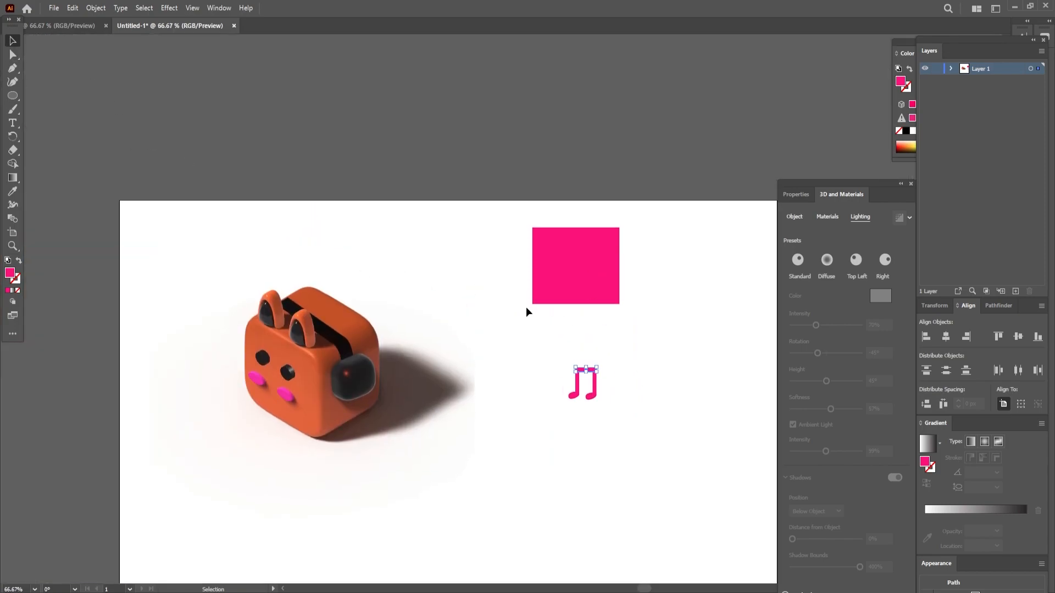
pyautogui.click(626, 413)
pyautogui.click(597, 273)
pyautogui.moveTo(607, 235); pyautogui.dragTo(596, 256)
# Place the music note on the pink rounded rectangle, bring it to the front and fill it with black 000000.
pyautogui.moveTo(597, 397); pyautogui.dragTo(590, 274)
pyautogui.rightClick(590, 269)
pyautogui.moveTo(690, 445)
pyautogui.click(739, 445)
pyautogui.doubleClick(10, 273)
pyautogui.write('000000')
pyautogui.click(895, 266)
pyautogui.click(609, 328)
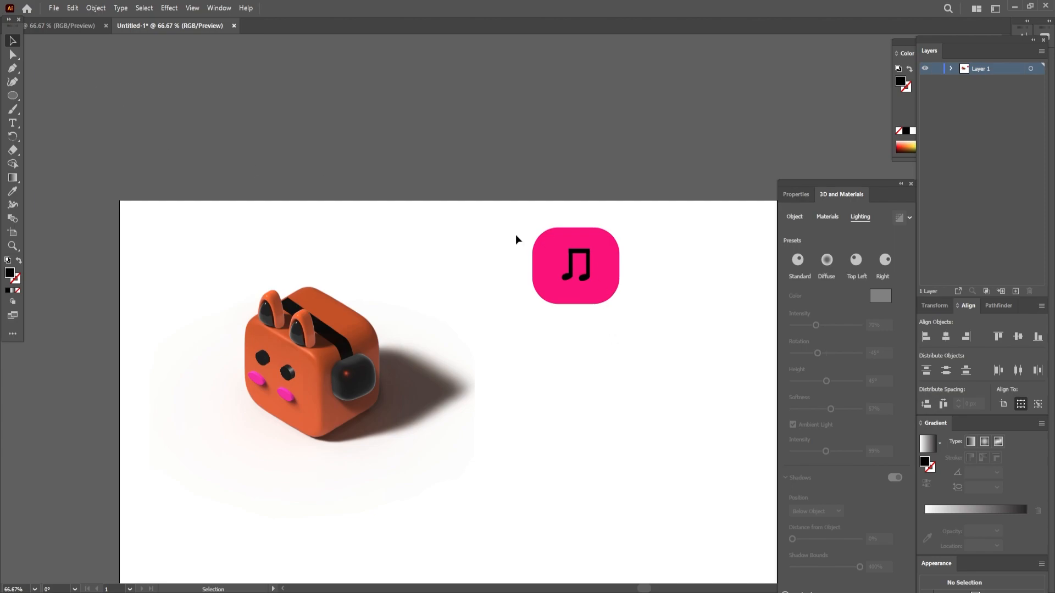
# Shrink the pink rounded rectangle to fit more closely around the music note.
pyautogui.click(605, 295)
pyautogui.moveTo(615, 301); pyautogui.dragTo(599, 299)
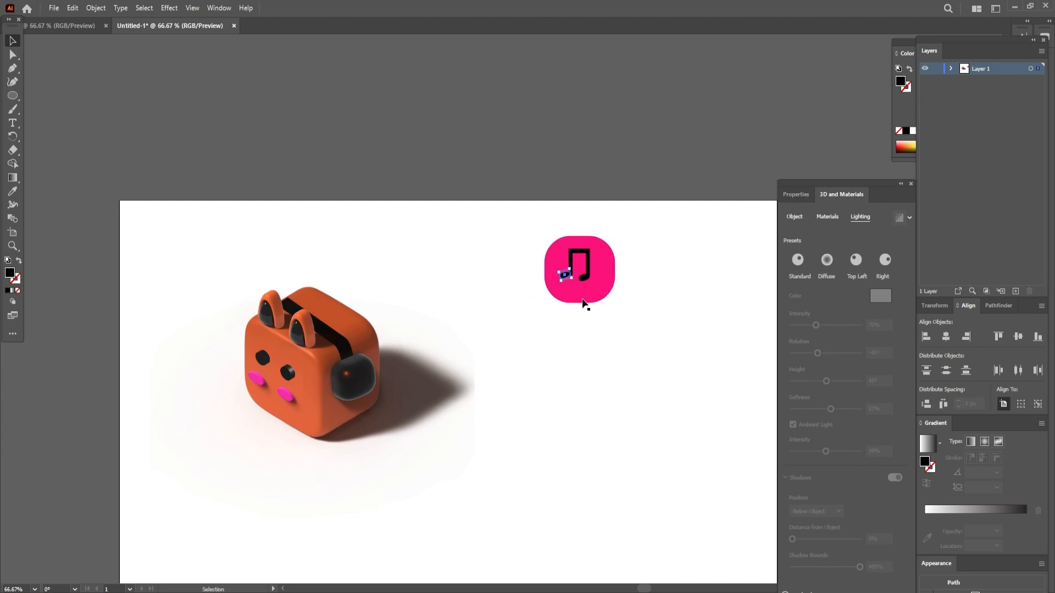
pyautogui.click(584, 289)
# Pull the rounded rectangle's lower right corner outward into a long pointed speech-bubble tail.
pyautogui.press('a')
pyautogui.click(614, 297)
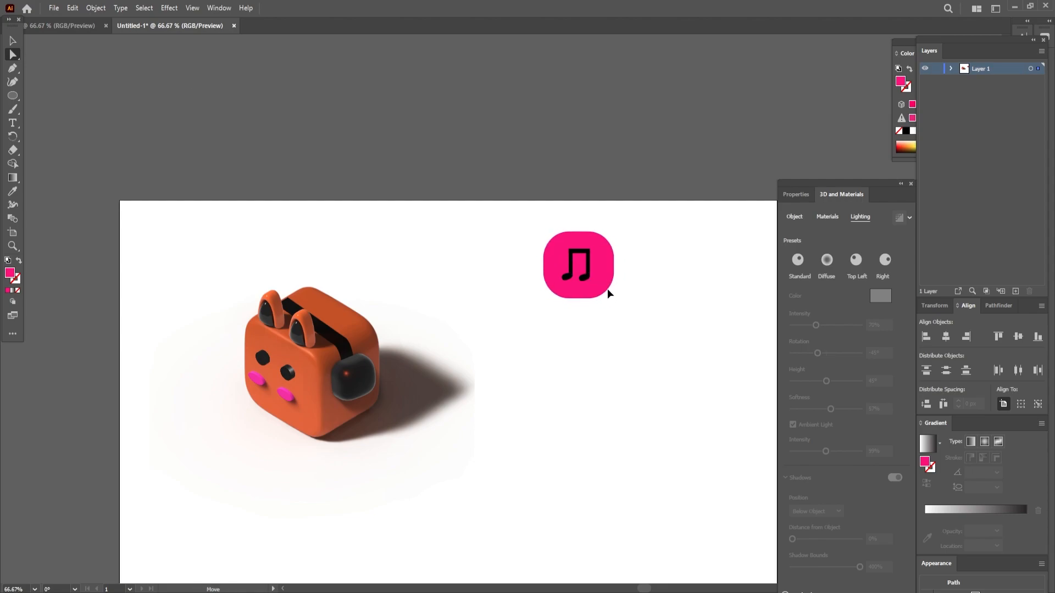
pyautogui.click(588, 298)
pyautogui.moveTo(591, 297); pyautogui.dragTo(710, 467)
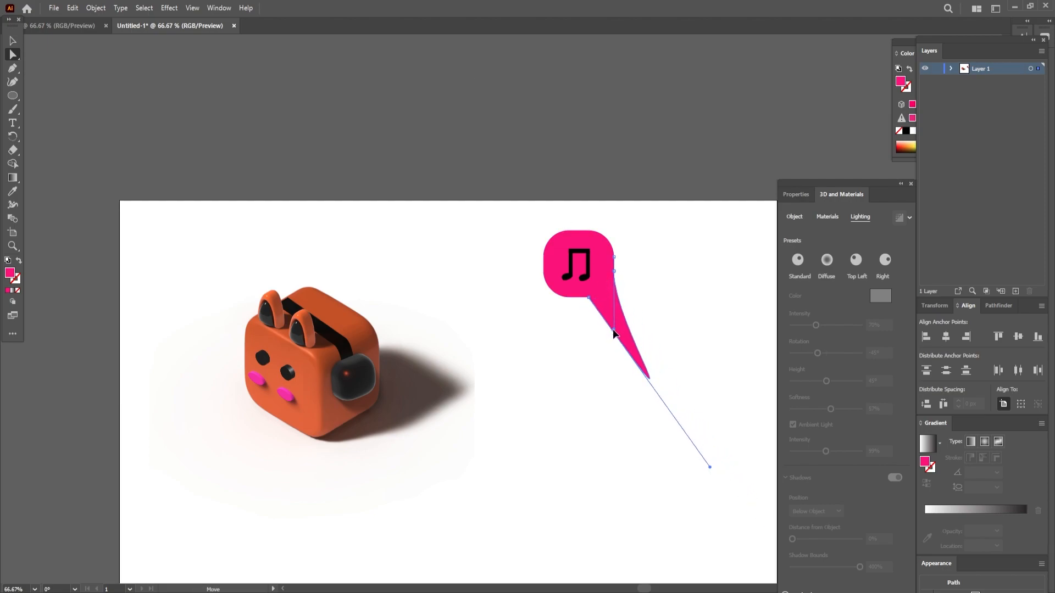
# Group the speech bubble with its music note and apply the 3D Inflate effect to the group.
pyautogui.press('v')
pyautogui.moveTo(521, 228); pyautogui.dragTo(616, 286)
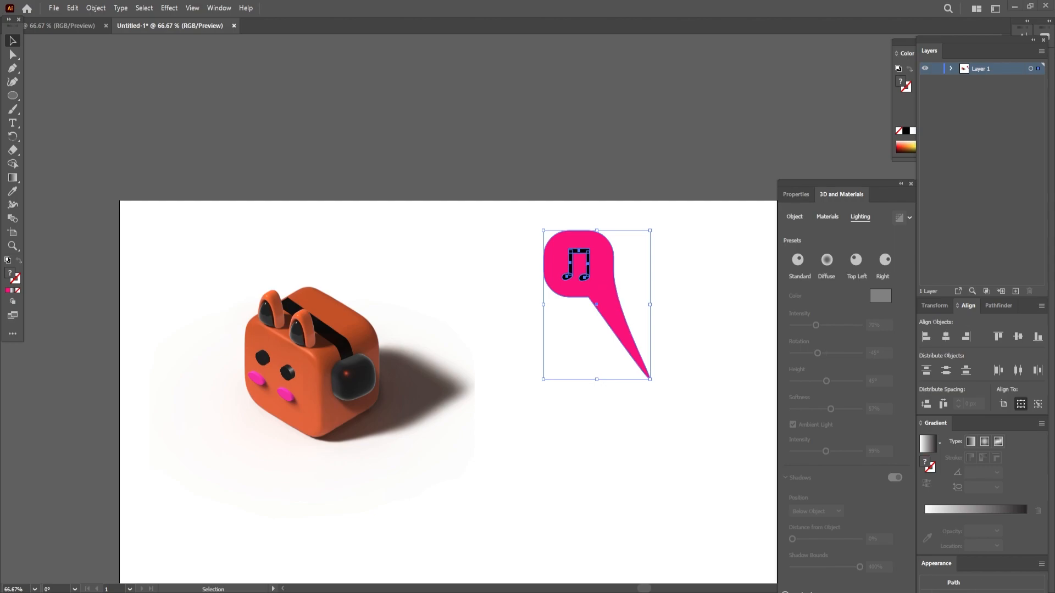
pyautogui.rightClick(626, 284)
pyautogui.click(658, 348)
pyautogui.click(794, 217)
pyautogui.click(885, 260)
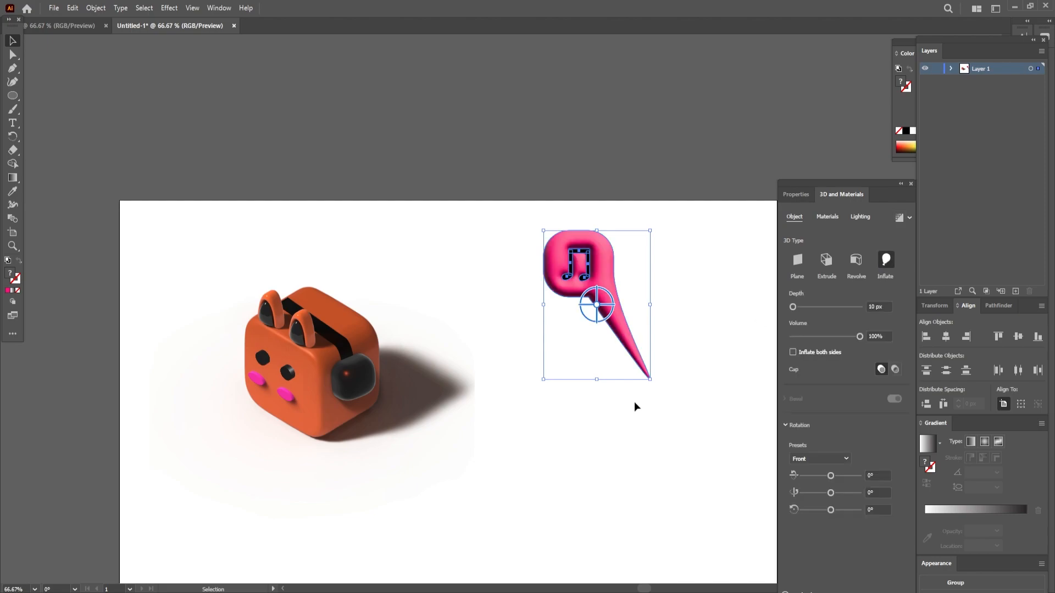
# Lower the roughness of the inflated speech bubble's default material.
pyautogui.click(861, 218)
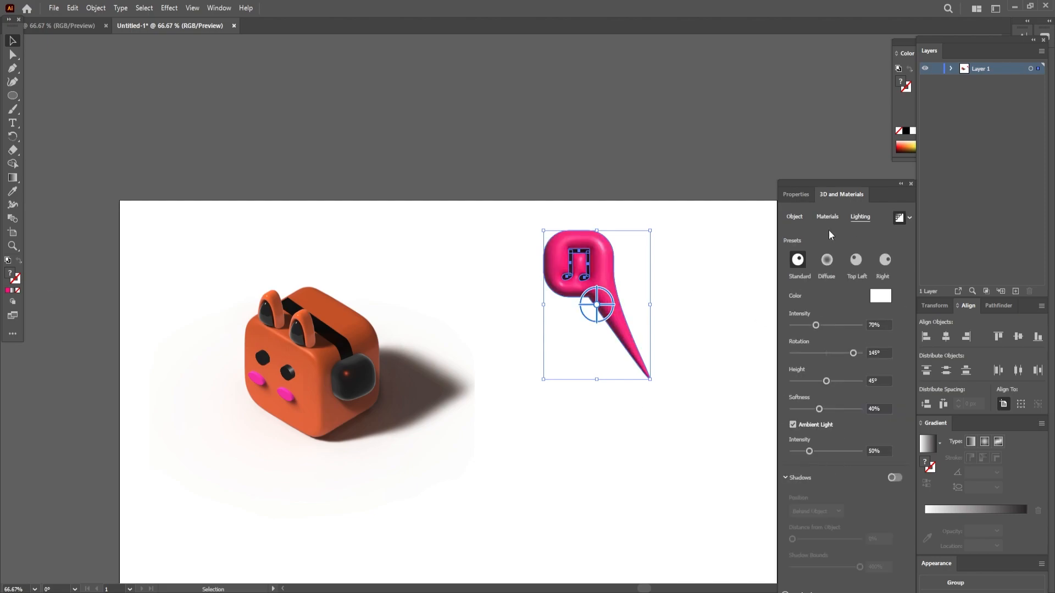
pyautogui.click(827, 218)
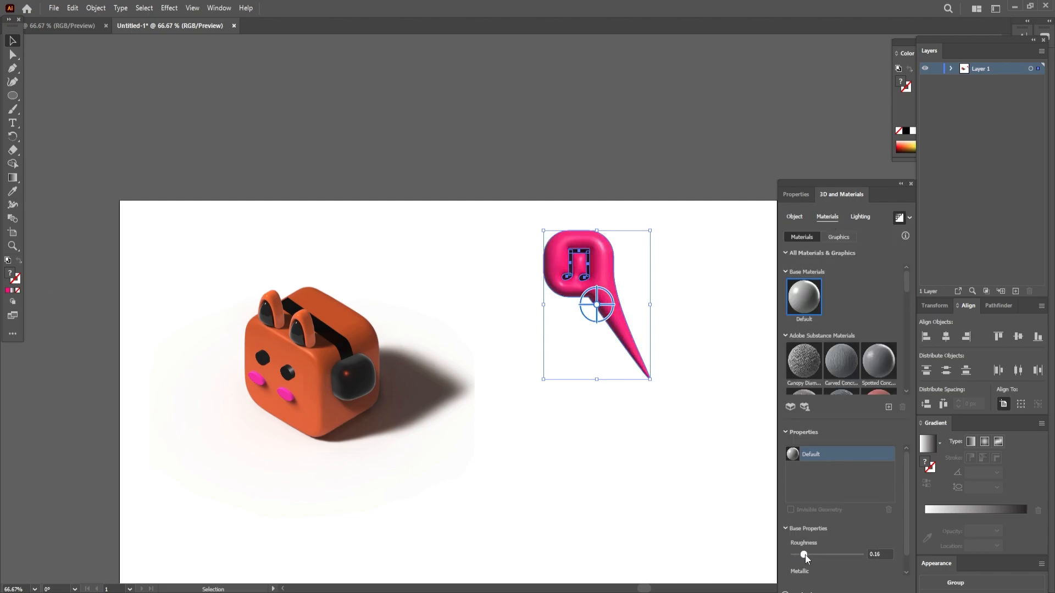
pyautogui.doubleClick(873, 554)
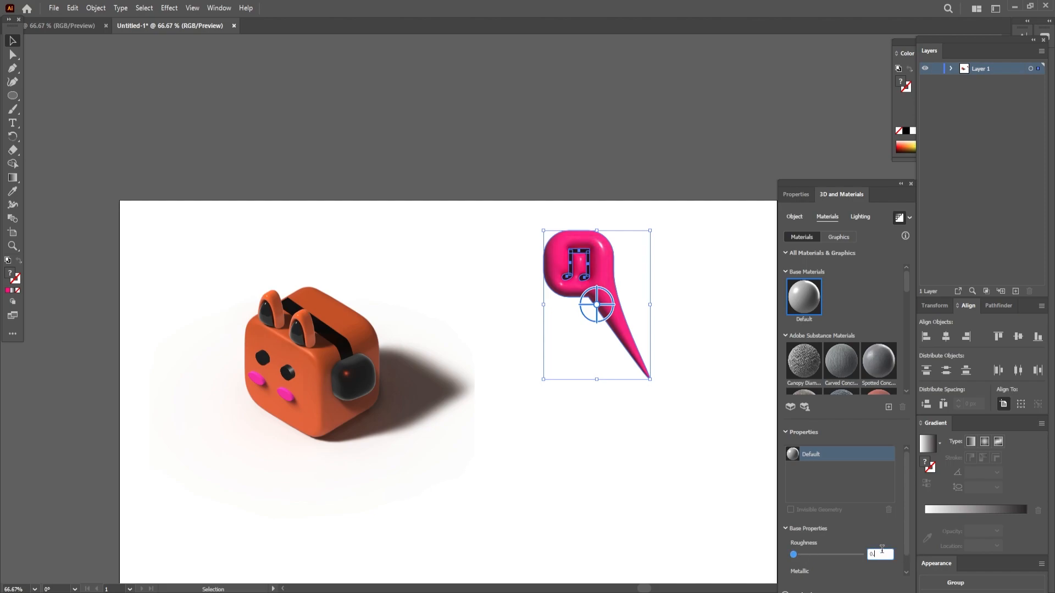
# Light the speech bubble with rotation -66°, softness 55% and ambient intensity 55%, and deselect it.
pyautogui.click(860, 216)
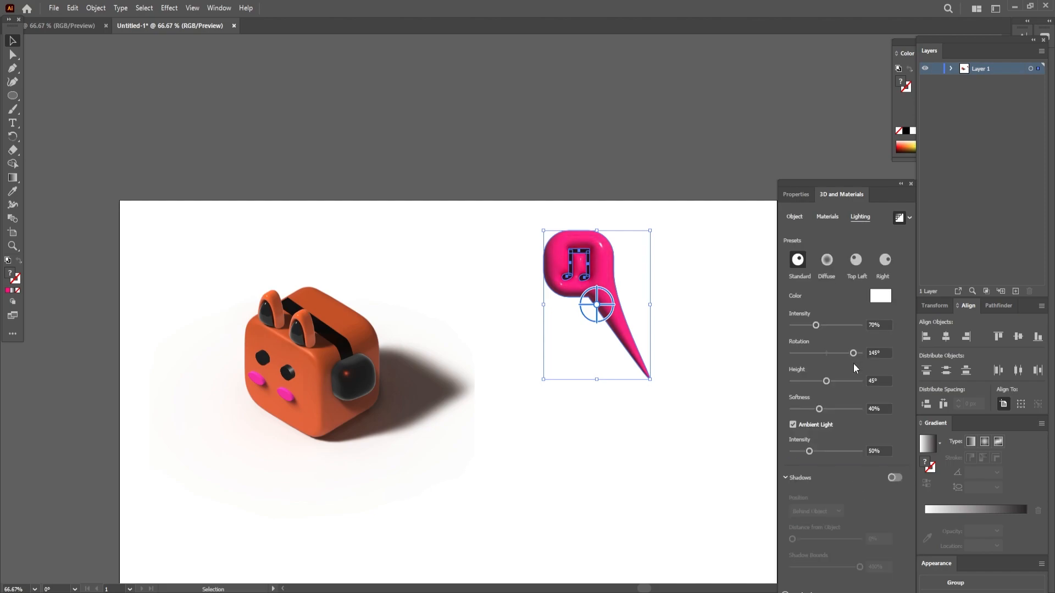
pyautogui.moveTo(846, 350); pyautogui.dragTo(811, 356)
pyautogui.moveTo(819, 411); pyautogui.dragTo(834, 414)
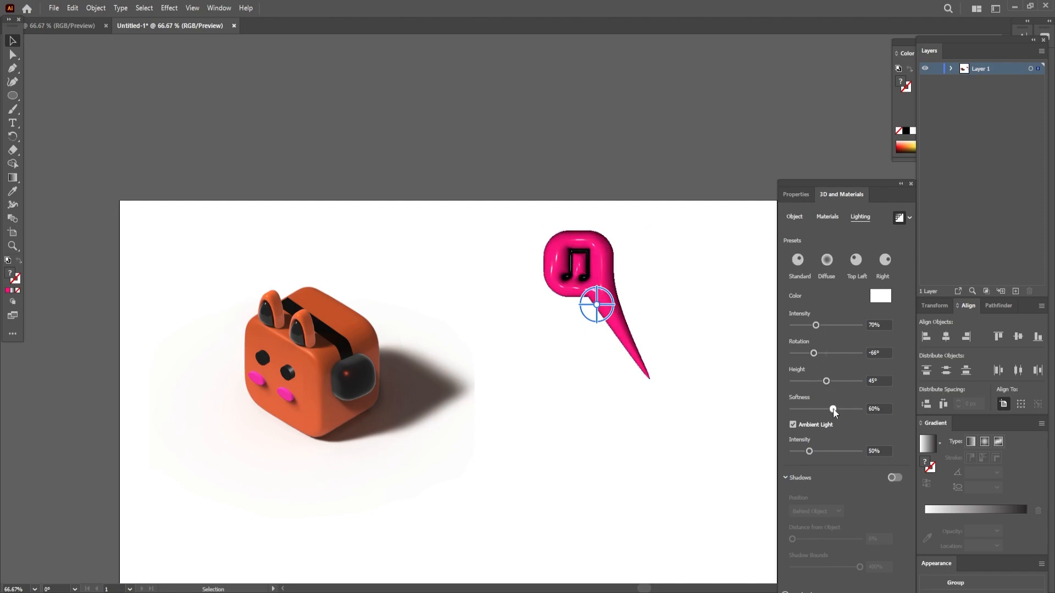
pyautogui.moveTo(810, 451); pyautogui.dragTo(815, 451)
pyautogui.moveTo(812, 452); pyautogui.dragTo(810, 452)
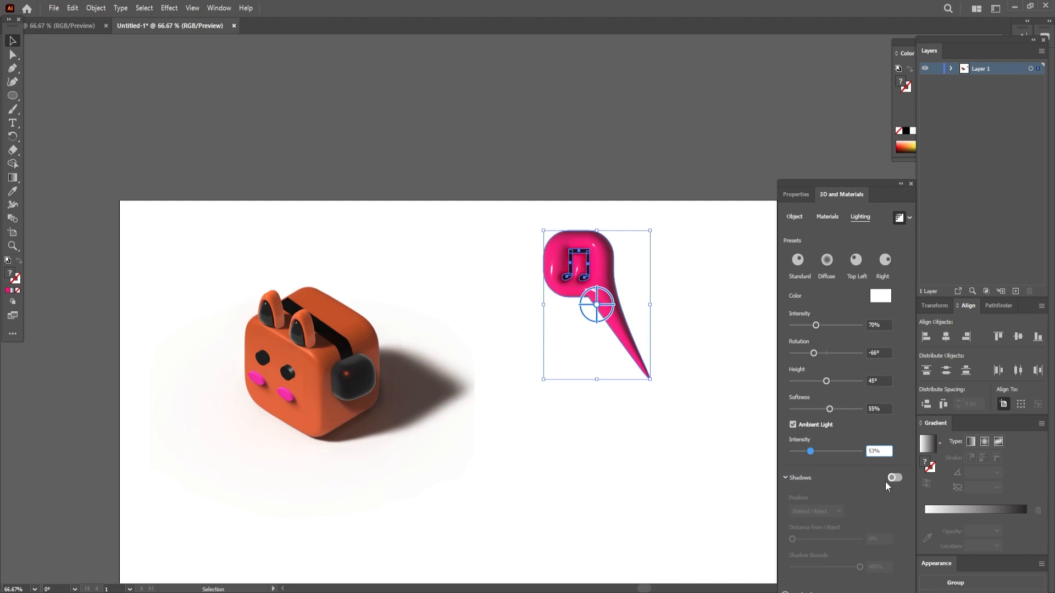
pyautogui.press('BackSpace')
pyautogui.write('5')
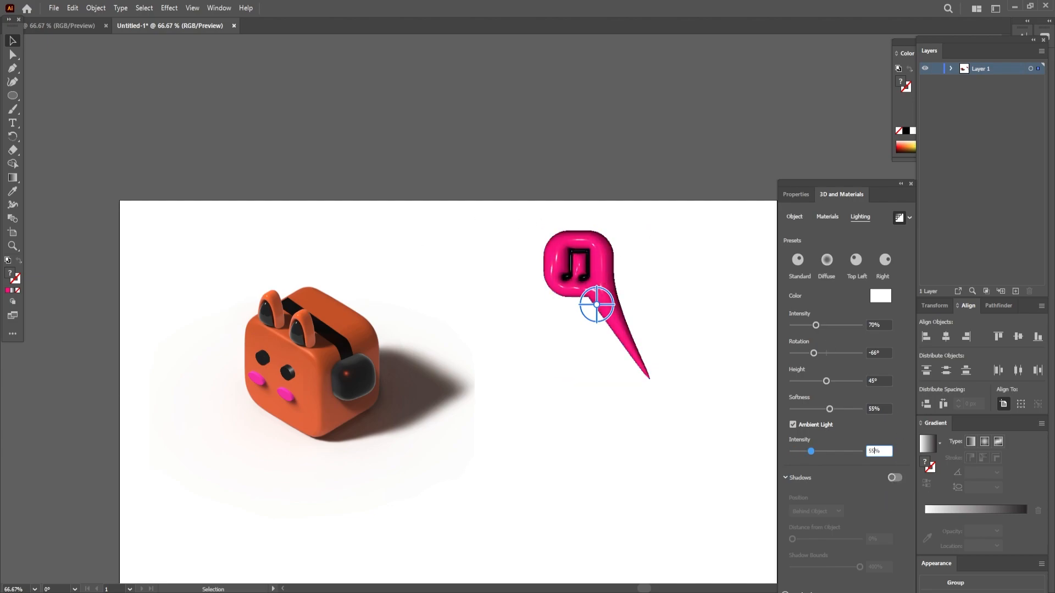
pyautogui.doubleClick(602, 272)
pyautogui.click(633, 37)
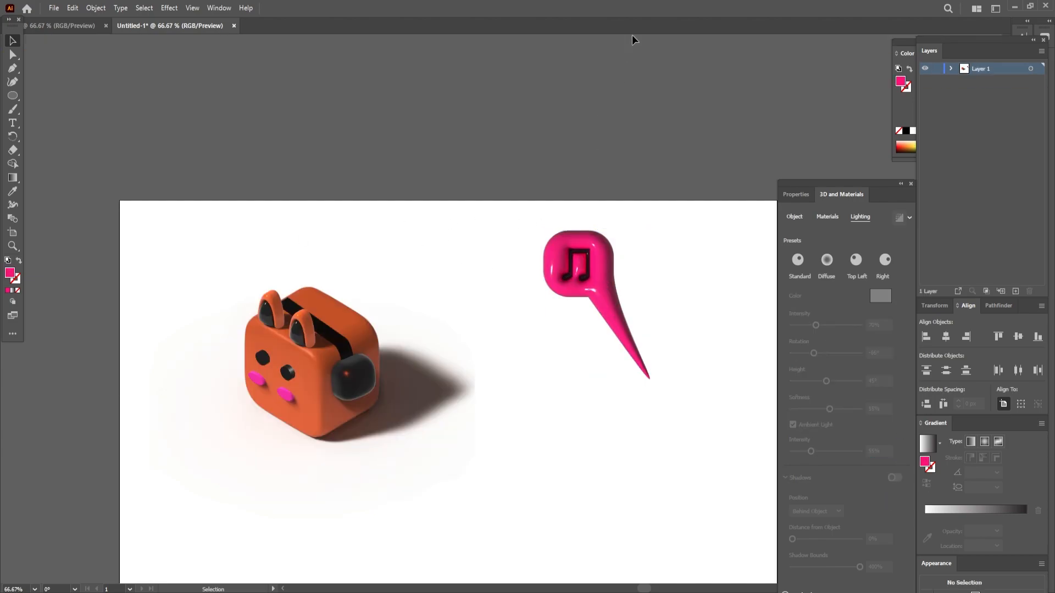
# Scale the music-note speech bubble down, duplicate it, and place one small bubble above the cube's ears with its tail pointing down.
pyautogui.click(910, 184)
pyautogui.moveTo(602, 302); pyautogui.dragTo(517, 345)
pyautogui.moveTo(573, 438); pyautogui.dragTo(539, 367)
pyautogui.moveTo(259, 253); pyautogui.dragTo(301, 473)
pyautogui.hotkey('ctrl', 'shift', 'a')
pyautogui.click(278, 294)
pyautogui.moveTo(251, 253); pyautogui.dragTo(263, 264)
# Delete the spare speech bubble copy and position the remaining bubble above the cube with its tail at the headphone ear cup.
pyautogui.moveTo(293, 448); pyautogui.dragTo(552, 394)
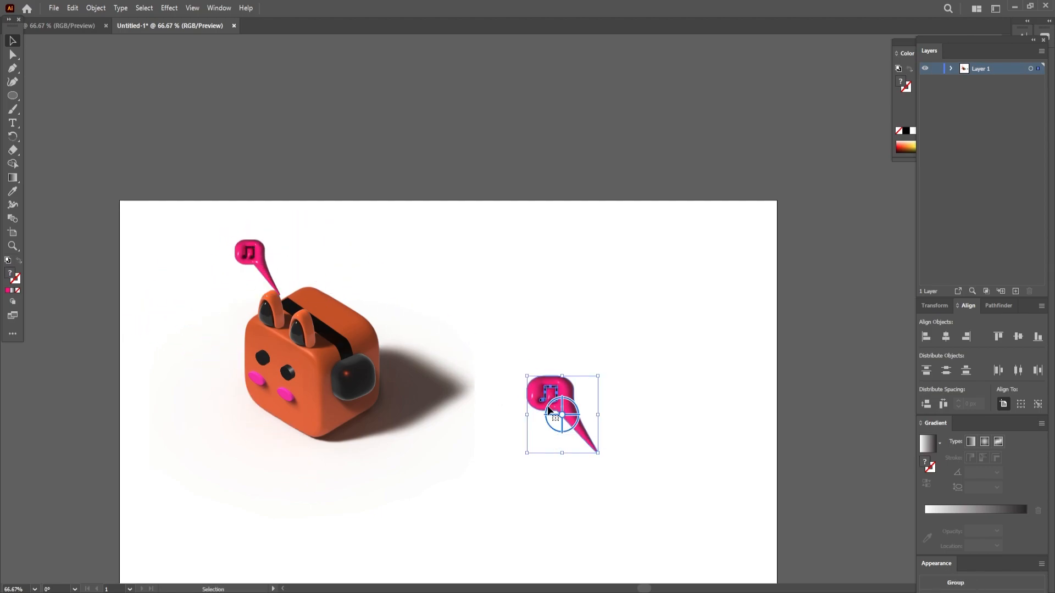
pyautogui.press('Delete')
pyautogui.moveTo(252, 252); pyautogui.dragTo(273, 224)
pyautogui.click(441, 315)
# Draw a rectangle covering the whole artboard on a new layer and place that layer below the character's layer.
pyautogui.scroll(-2, 441, 315)
pyautogui.click(12, 96)
pyautogui.click(13, 96)
pyautogui.click(41, 93)
pyautogui.moveTo(120, 146); pyautogui.dragTo(776, 530)
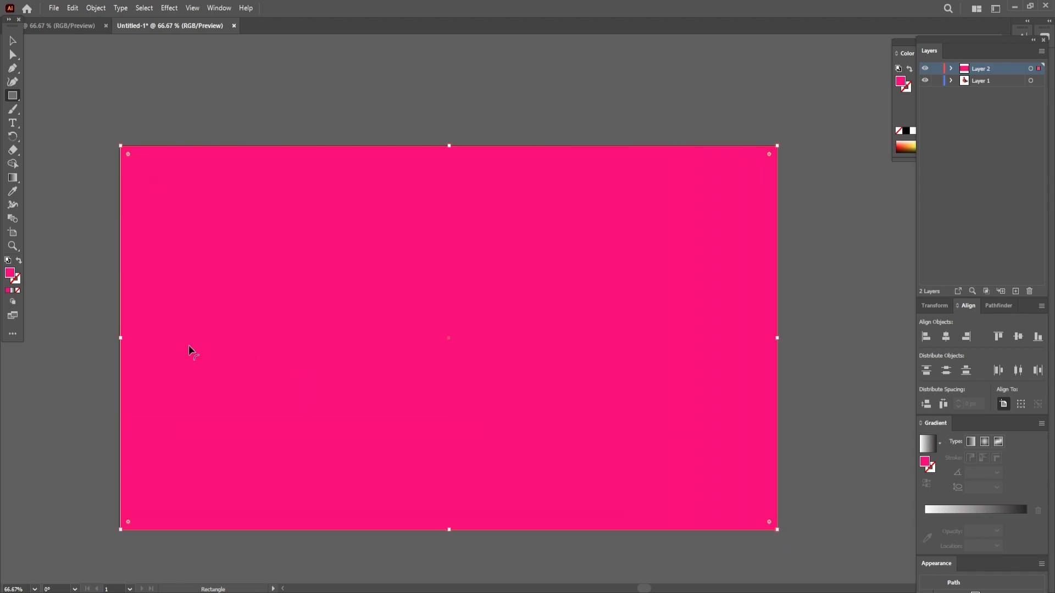
pyautogui.moveTo(119, 338); pyautogui.dragTo(119, 339)
pyautogui.moveTo(1004, 68); pyautogui.dragTo(1004, 86)
# Try a bright, saturated orange fill on the background rectangle, starting from a colour sampled from the cube.
pyautogui.click(12, 191)
pyautogui.click(291, 300)
pyautogui.doubleClick(10, 273)
pyautogui.moveTo(807, 379); pyautogui.dragTo(806, 402)
pyautogui.click(777, 267)
pyautogui.click(894, 269)
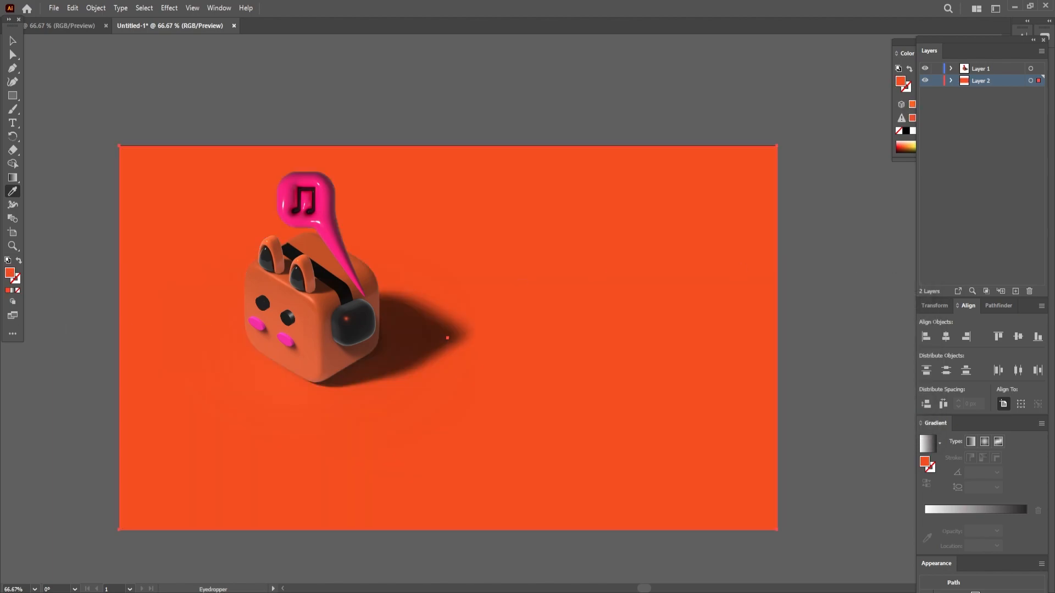
# Try a black fill, 000000, on the background rectangle.
pyautogui.doubleClick(10, 273)
pyautogui.write('000000')
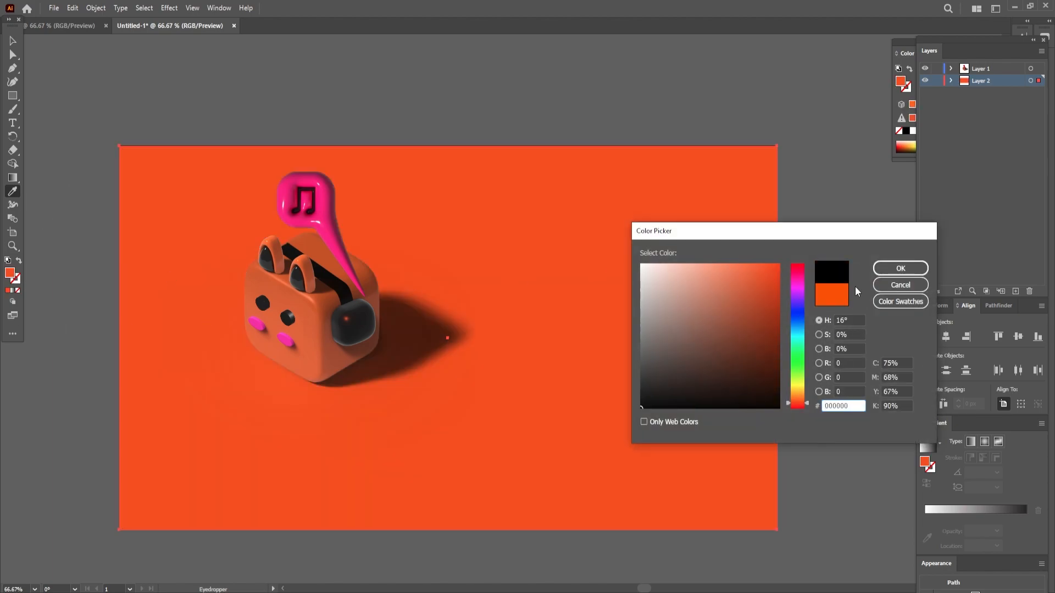
pyautogui.press('Return')
pyautogui.doubleClick(9, 275)
pyautogui.moveTo(804, 308); pyautogui.dragTo(804, 362)
pyautogui.click(891, 268)
# Try a bright green fill on the background rectangle, followed by a neighbouring hue.
pyautogui.doubleClick(15, 277)
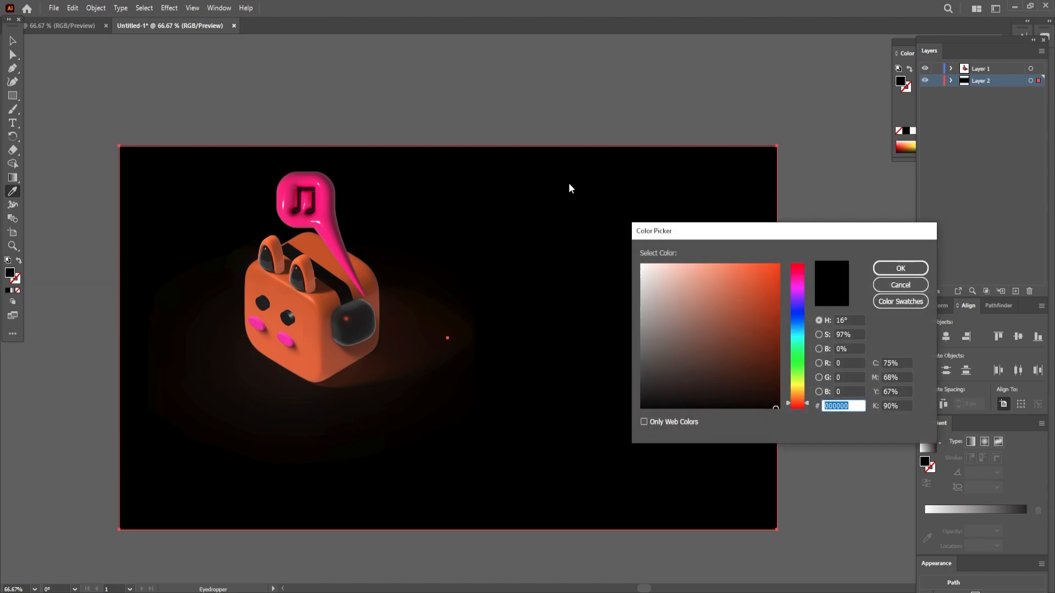
pyautogui.click(799, 365)
pyautogui.click(775, 267)
pyautogui.click(899, 269)
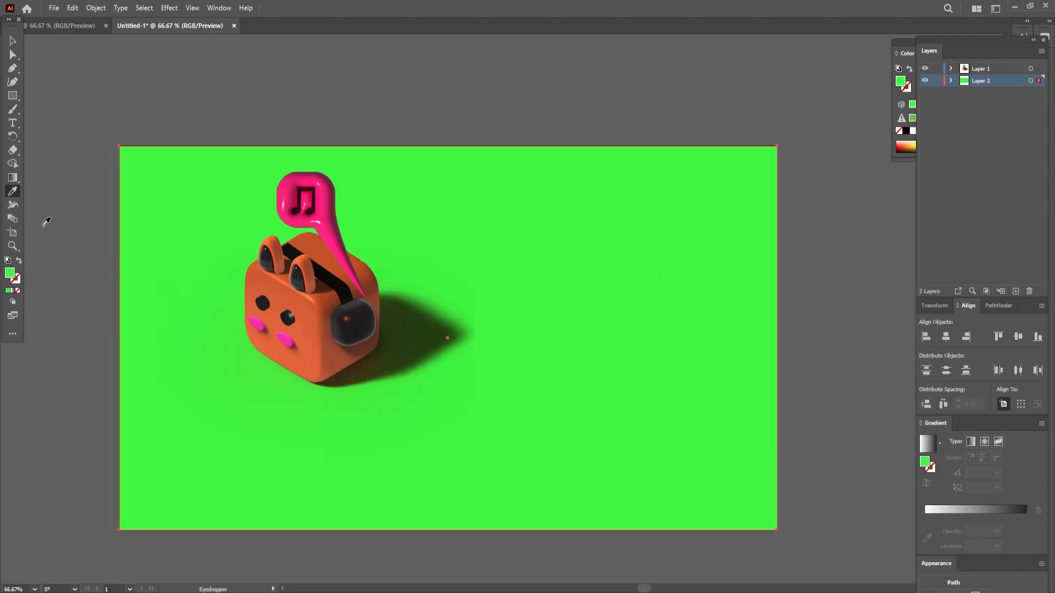
pyautogui.doubleClick(12, 278)
pyautogui.click(800, 340)
pyautogui.click(900, 268)
# Try progressively softer orange fills on the background rectangle, ending with a pale peach.
pyautogui.doubleClick(10, 275)
pyautogui.click(800, 399)
pyautogui.click(761, 279)
pyautogui.click(900, 268)
pyautogui.doubleClick(12, 274)
pyautogui.click(734, 289)
pyautogui.click(901, 268)
pyautogui.doubleClick(10, 274)
pyautogui.click(706, 275)
pyautogui.click(900, 268)
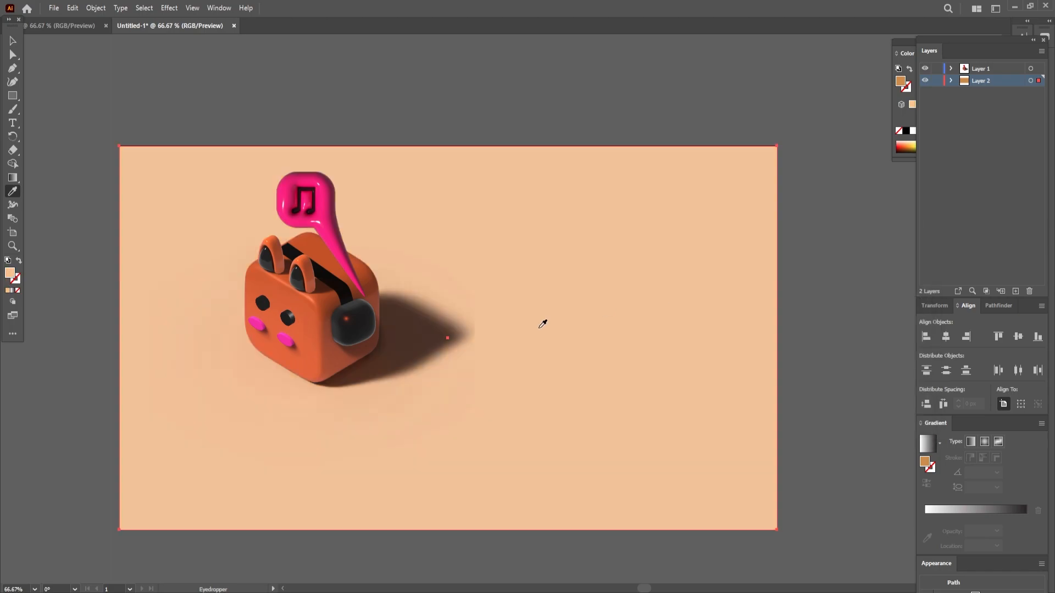
# Try a pink fill, EF9797, on the background rectangle, followed by a muted yellow.
pyautogui.doubleClick(11, 276)
pyautogui.moveTo(802, 397); pyautogui.dragTo(798, 406)
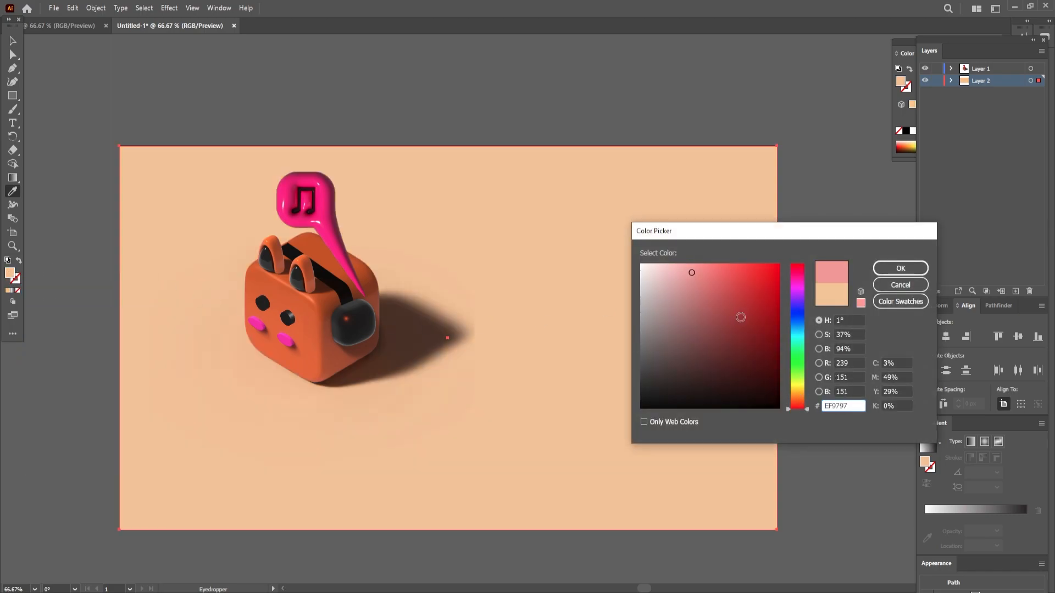
pyautogui.click(900, 269)
pyautogui.doubleClick(11, 275)
pyautogui.click(717, 280)
pyautogui.moveTo(797, 407); pyautogui.dragTo(787, 358)
pyautogui.press('Return')
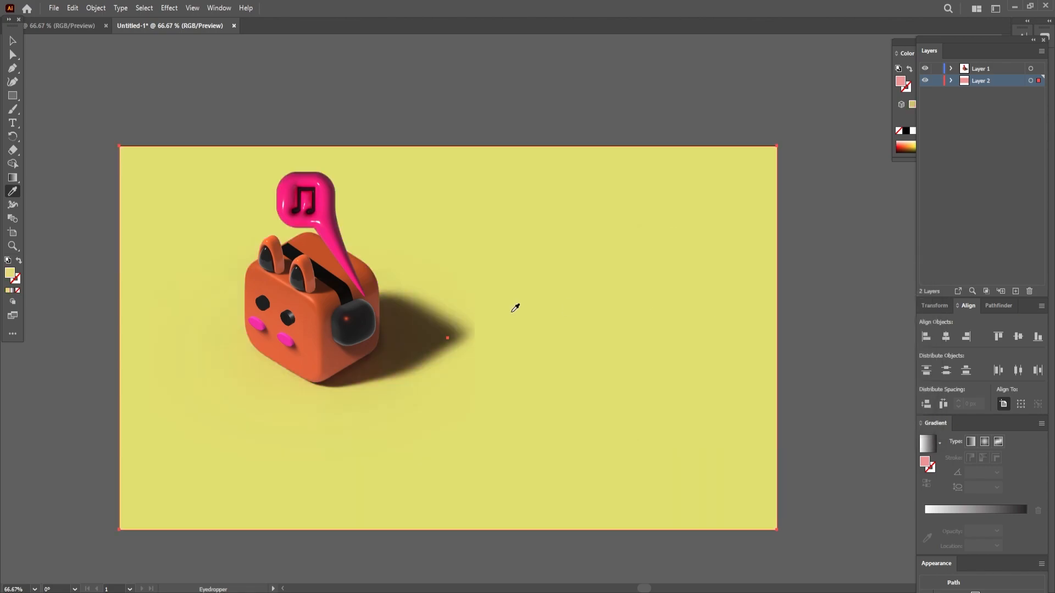
# Try a pale yellow fill, EFEC89, on the background rectangle, followed by a more saturated yellow.
pyautogui.doubleClick(11, 275)
pyautogui.click(703, 273)
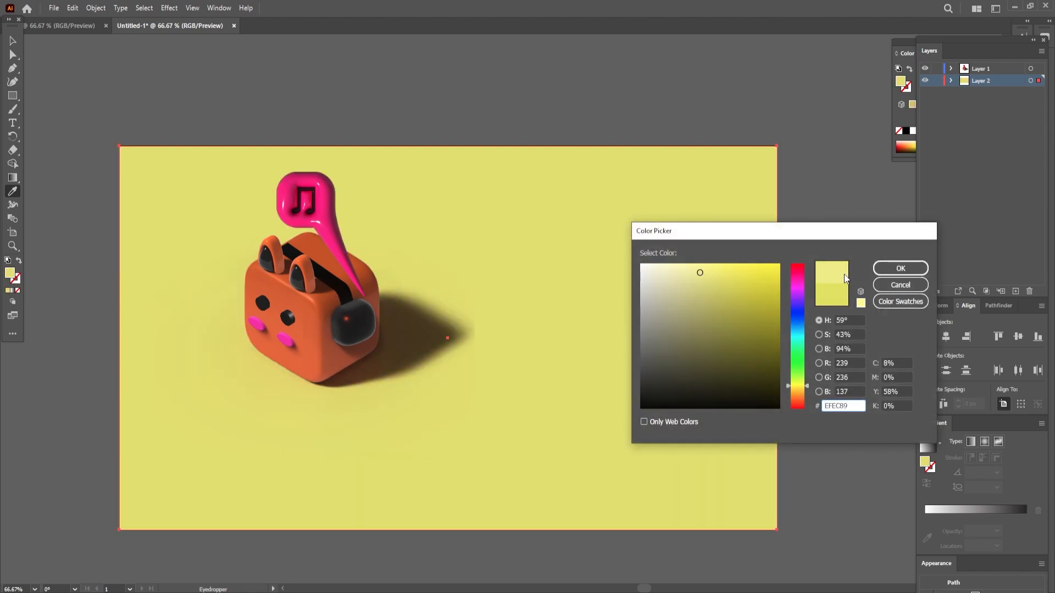
pyautogui.click(900, 268)
pyautogui.doubleClick(11, 275)
pyautogui.click(740, 276)
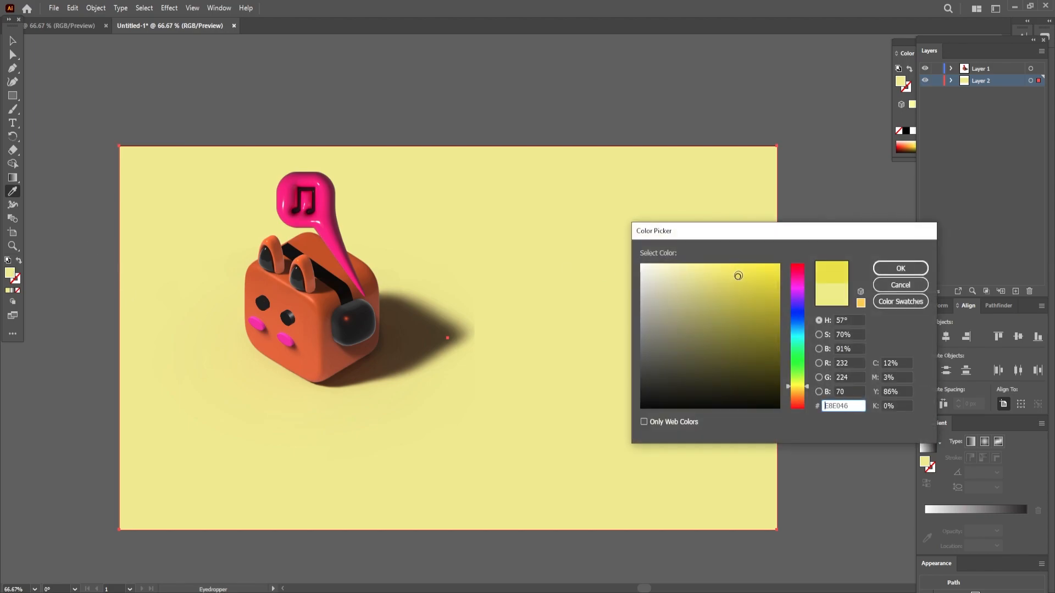
pyautogui.click(903, 267)
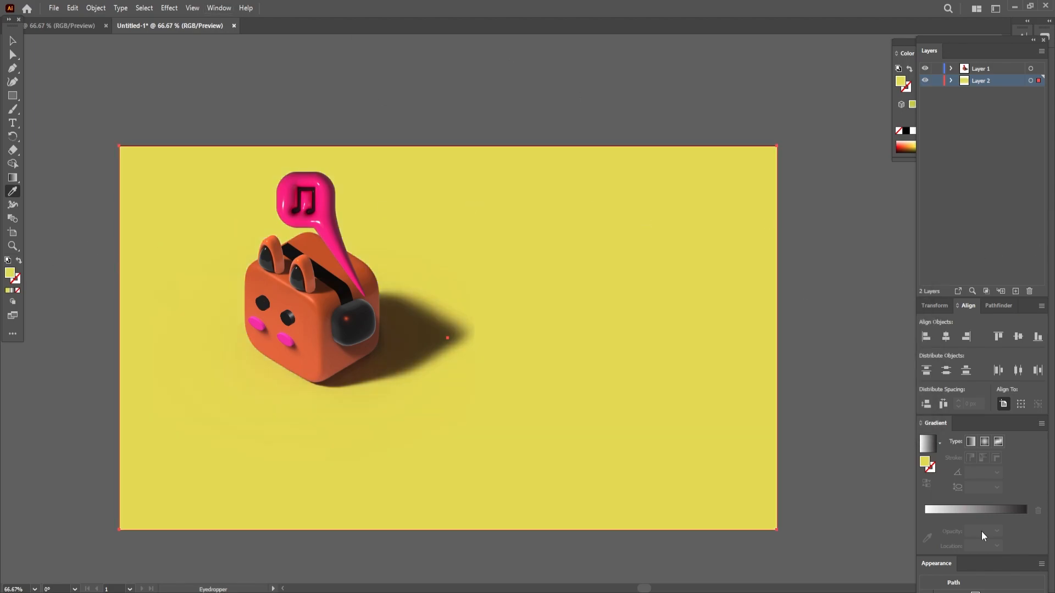
# Apply a linear gradient to the background rectangle and colour its starting stop with a light orange swatch.
pyautogui.click(975, 510)
pyautogui.doubleClick(925, 531)
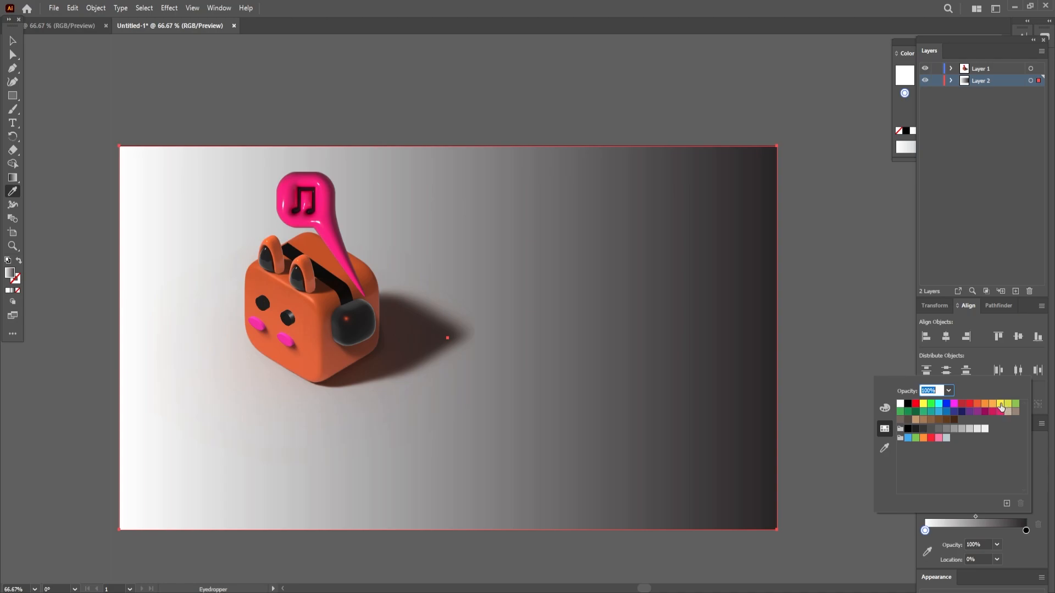
pyautogui.click(992, 405)
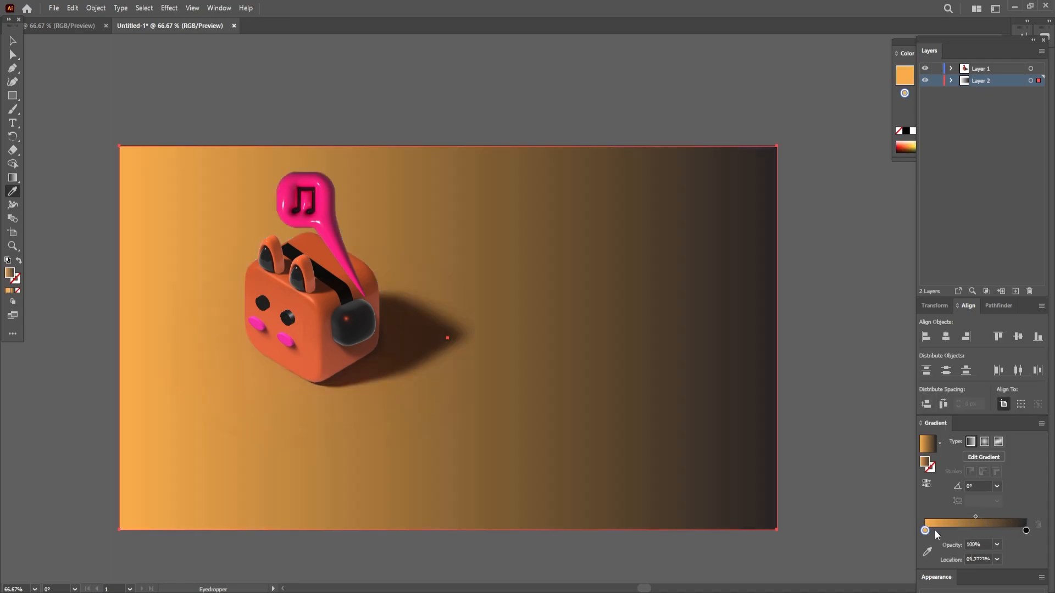
# Add a colour stop near the middle of the background gradient and give it a red-orange swatch.
pyautogui.click(972, 531)
pyautogui.doubleClick(973, 530)
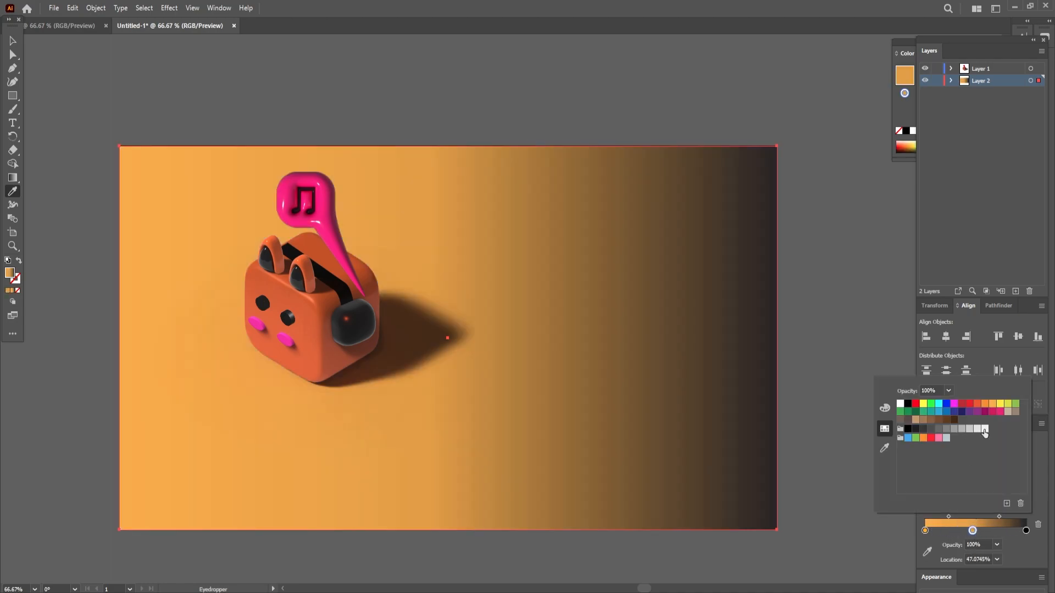
pyautogui.click(984, 429)
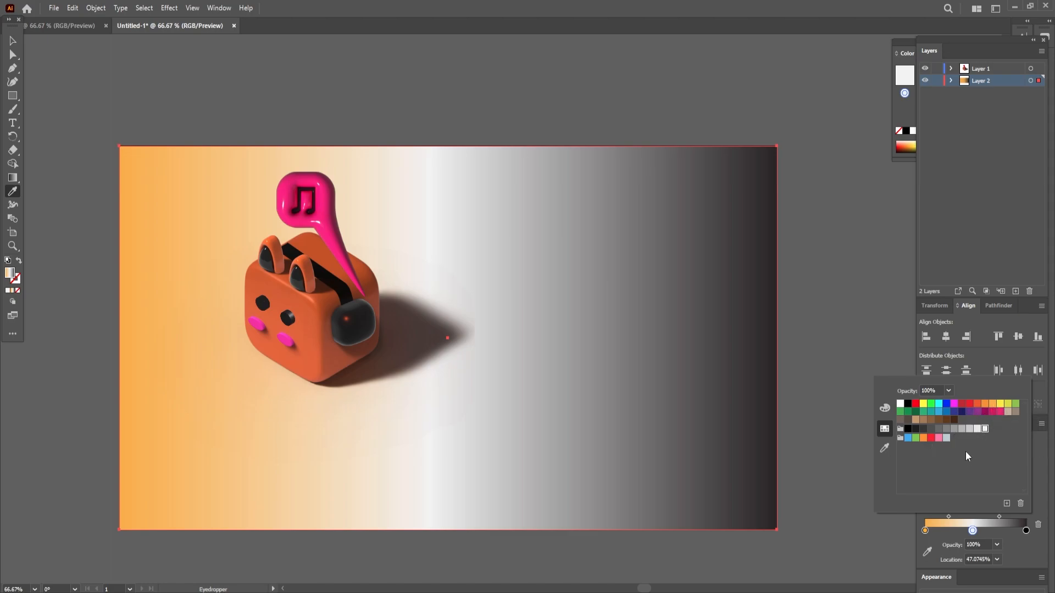
pyautogui.click(990, 404)
pyautogui.click(978, 404)
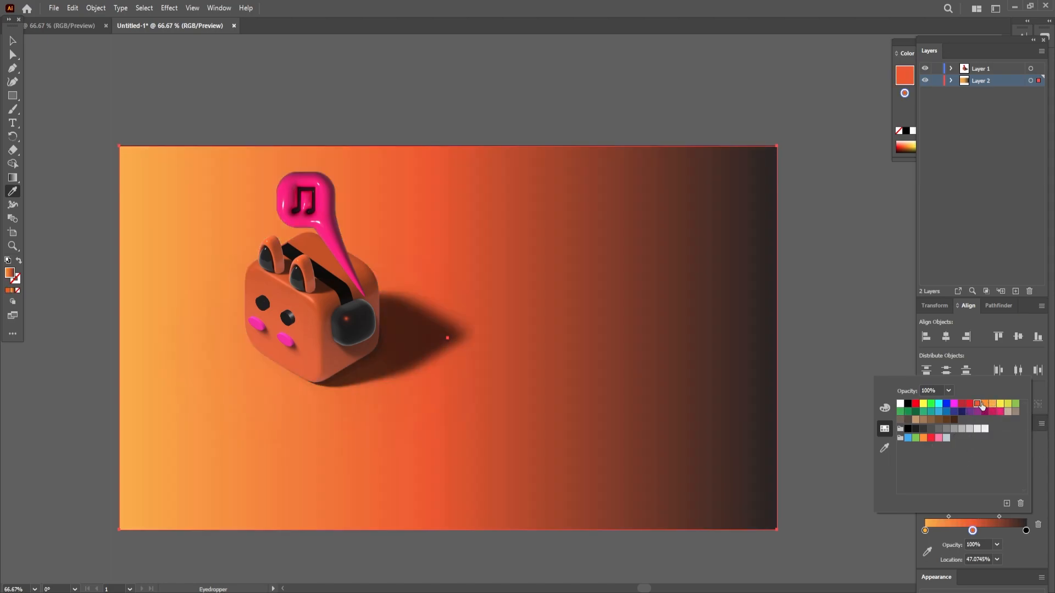
# Replace the gradient's dark end stop with light orange and place the red-orange middle stop at about 53%.
pyautogui.click(1027, 531)
pyautogui.moveTo(925, 530); pyautogui.dragTo(979, 531)
pyautogui.click(1025, 532)
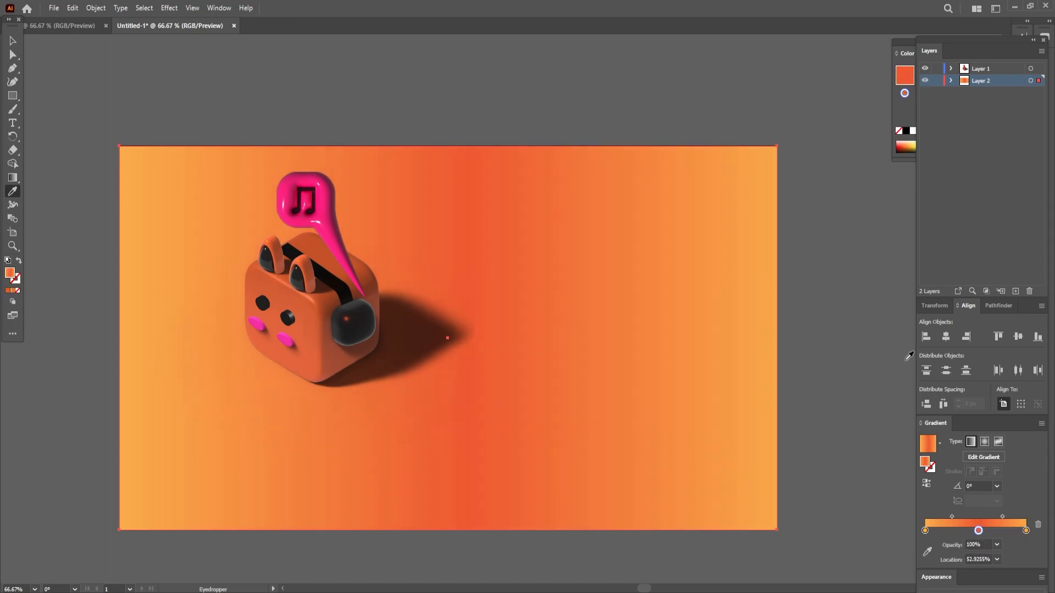